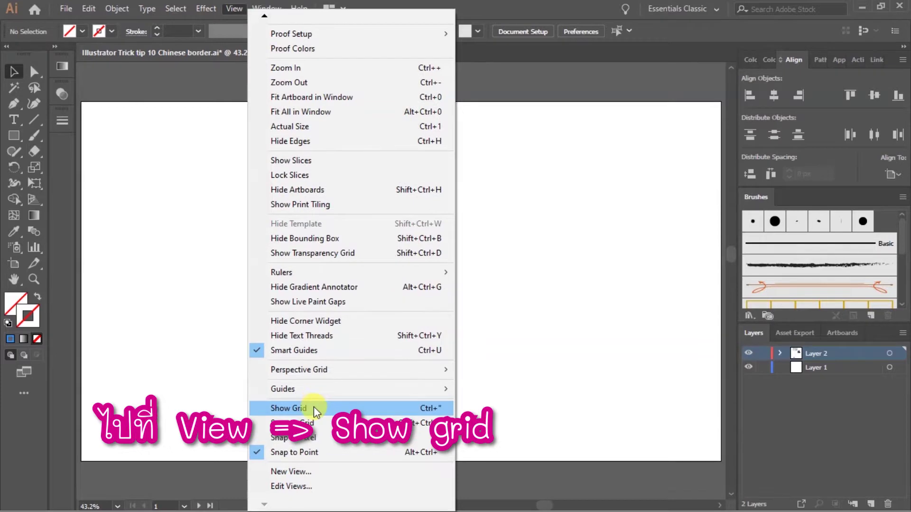
Step: Display the document grid, hide it and show it again over the artboard
{"action": "left_click", "coordinate": [314, 408]}
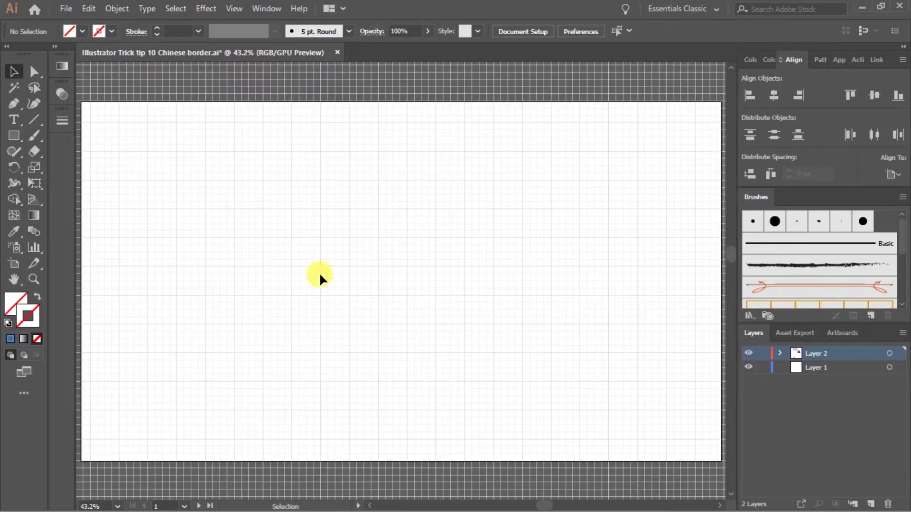
{"action": "right_click", "coordinate": [321, 219]}
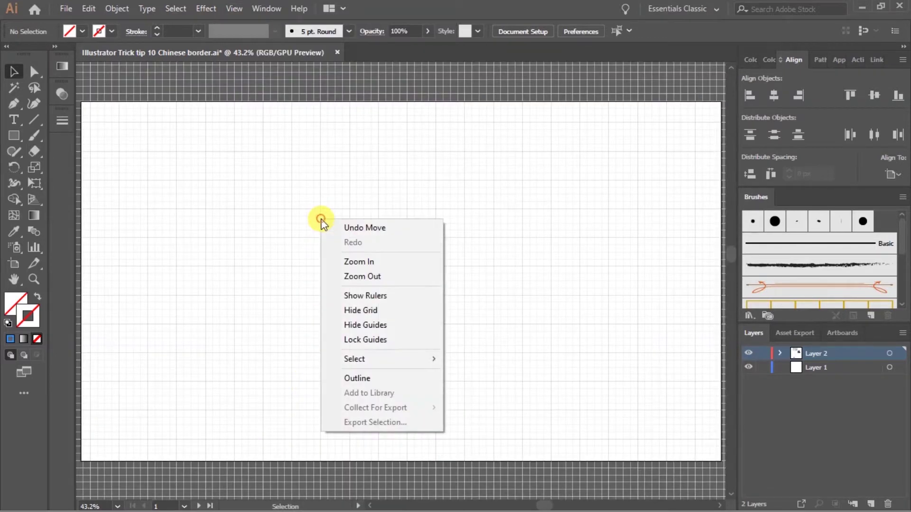
{"action": "left_click", "coordinate": [385, 313]}
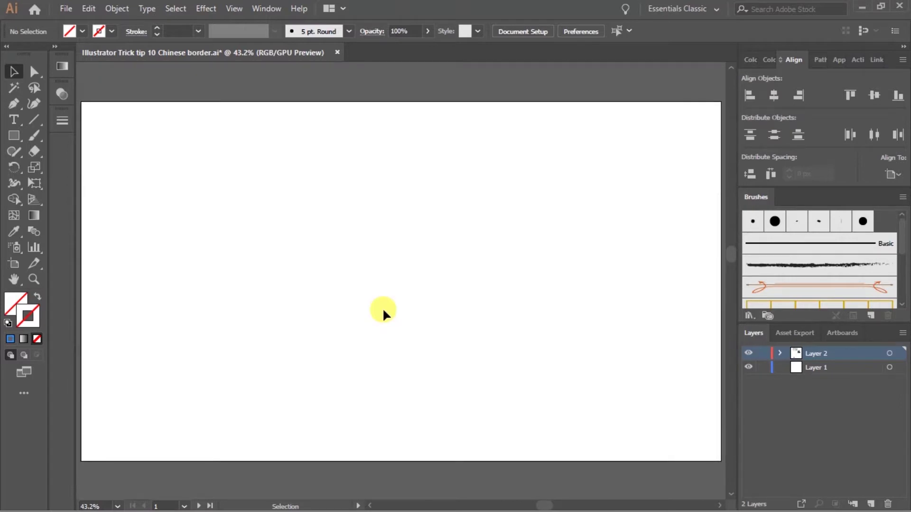
{"action": "right_click", "coordinate": [335, 231]}
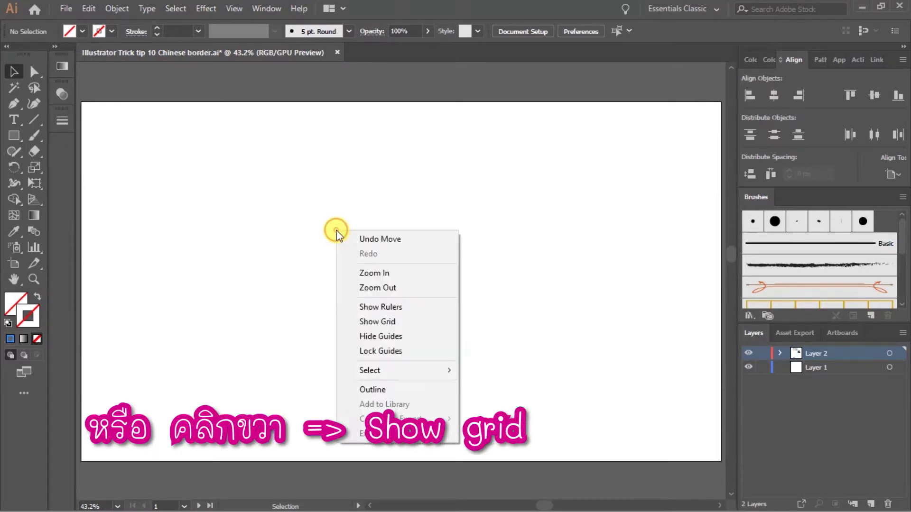
{"action": "left_click", "coordinate": [399, 321]}
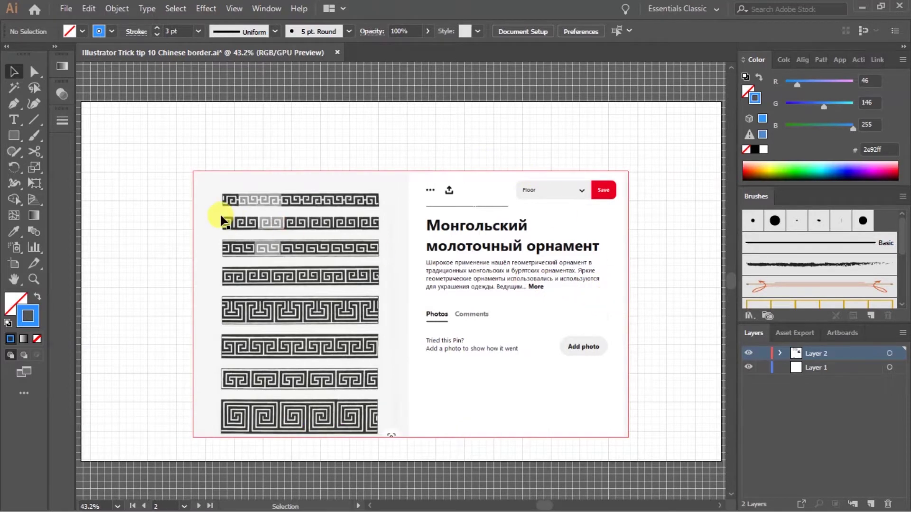
Step: Ungroup the three blue traced meander samples beside the reference image and deselect them
{"action": "scroll", "coordinate": [171, 192], "scroll_direction": "up", "scroll_amount": 5}
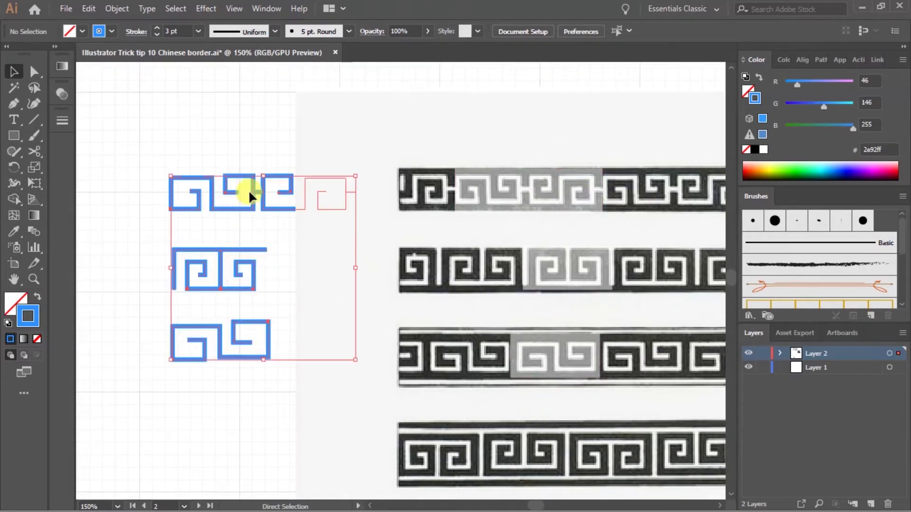
{"action": "right_click", "coordinate": [248, 190]}
{"action": "left_click", "coordinate": [291, 282]}
{"action": "left_click", "coordinate": [244, 153]}
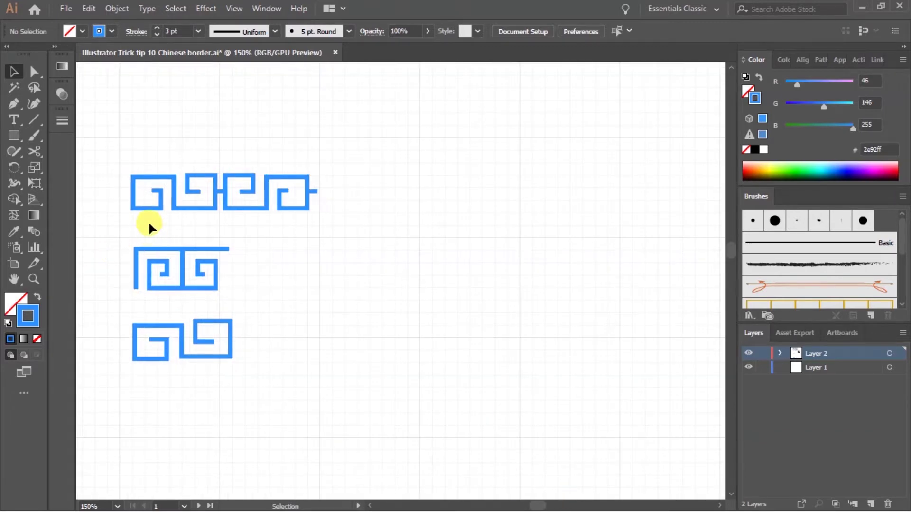
Step: Move the two lower meander samples down together, leaving empty space beneath the top sample
{"action": "left_click_drag", "start_coordinate": [306, 144], "coordinate": [331, 150]}
{"action": "left_click_drag", "start_coordinate": [157, 365], "coordinate": [278, 218]}
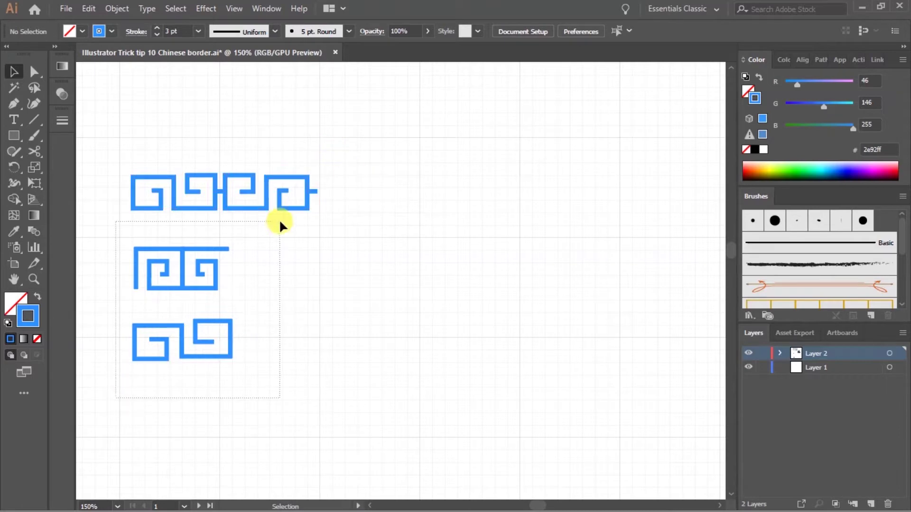
{"action": "left_click_drag", "start_coordinate": [214, 259], "coordinate": [213, 375]}
{"action": "left_click", "coordinate": [200, 292]}
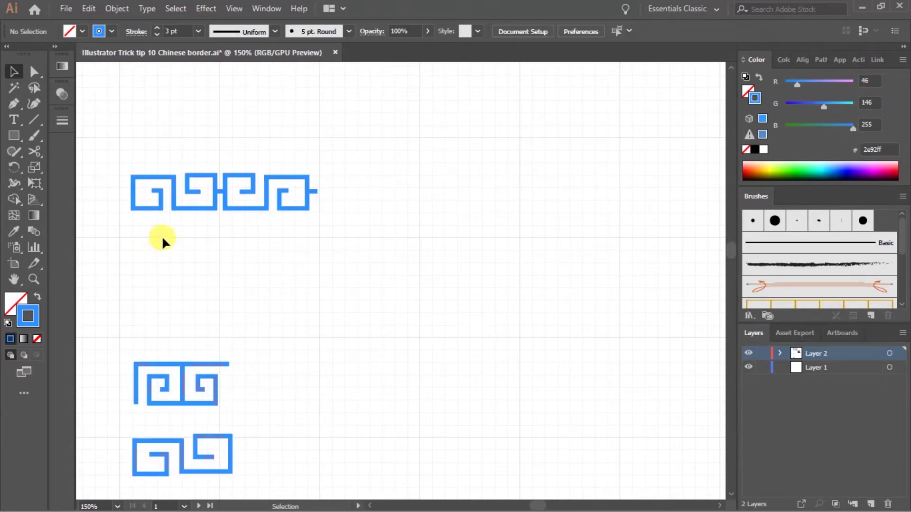
Step: Enlarge the top meander sample to more than twice its size
{"action": "left_click_drag", "start_coordinate": [318, 175], "coordinate": [495, 105]}
{"action": "left_click_drag", "start_coordinate": [427, 146], "coordinate": [508, 144]}
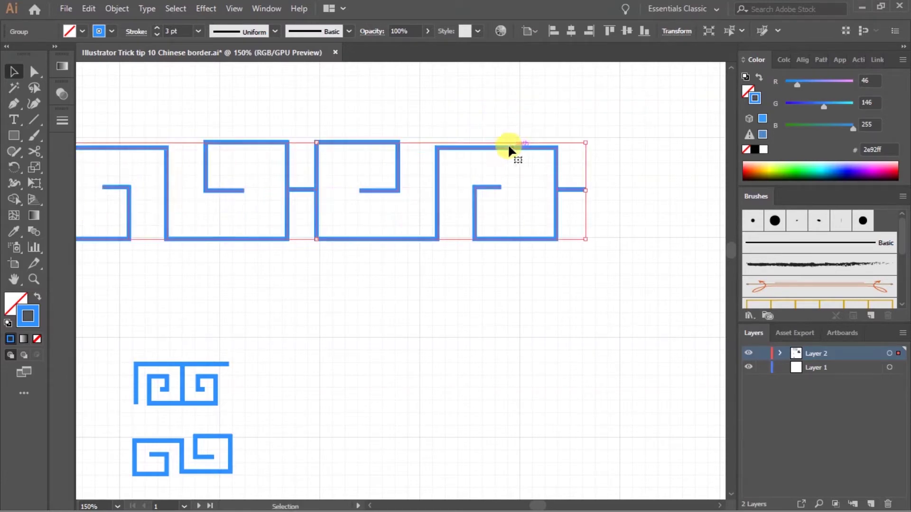
{"action": "scroll", "coordinate": [450, 124], "scroll_direction": "down", "scroll_amount": 1}
{"action": "scroll", "coordinate": [409, 106], "scroll_direction": "up", "scroll_amount": 1}
{"action": "scroll", "coordinate": [489, 151], "scroll_direction": "down", "scroll_amount": 1}
Step: Narrow the enlarged meander horizontally while keeping its height, and deselect it
{"action": "left_click_drag", "start_coordinate": [567, 183], "coordinate": [536, 183]}
{"action": "scroll", "coordinate": [397, 166], "scroll_direction": "up", "scroll_amount": 1}
{"action": "left_click_drag", "start_coordinate": [245, 169], "coordinate": [273, 172]}
{"action": "left_click", "coordinate": [474, 150]}
{"action": "left_click_drag", "start_coordinate": [161, 263], "coordinate": [625, 129]}
{"action": "left_click_drag", "start_coordinate": [600, 167], "coordinate": [483, 160]}
{"action": "left_click", "coordinate": [376, 280]}
{"action": "scroll", "coordinate": [332, 303], "scroll_direction": "down", "scroll_amount": 2}
{"action": "scroll", "coordinate": [294, 318], "scroll_direction": "left", "scroll_amount": 3}
{"action": "left_click", "coordinate": [481, 319]}
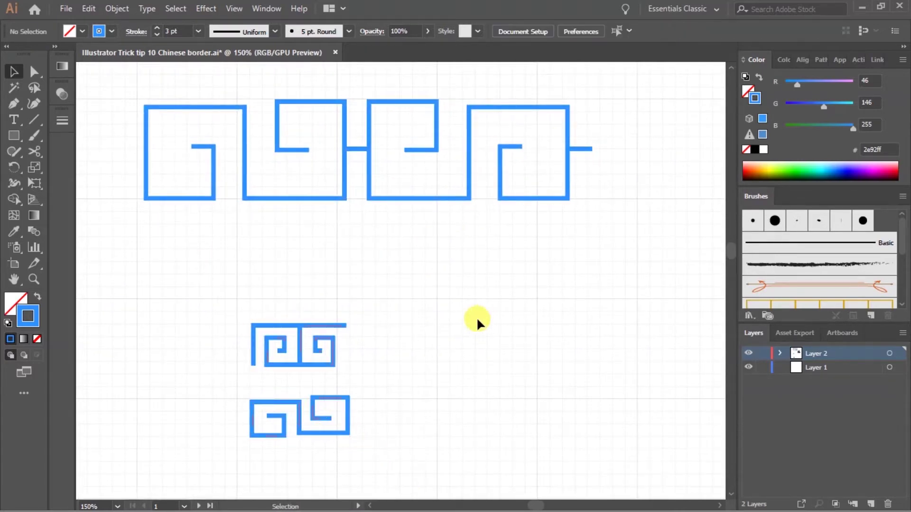
Step: Move the two small meander samples well to the right, clear of the area below the large meander
{"action": "key", "text": "ctrl+minus"}
{"action": "left_click_drag", "start_coordinate": [252, 431], "coordinate": [703, 397]}
{"action": "scroll", "coordinate": [229, 268], "scroll_direction": "up", "scroll_amount": 1}
{"action": "left_click_drag", "start_coordinate": [363, 278], "coordinate": [318, 284]}
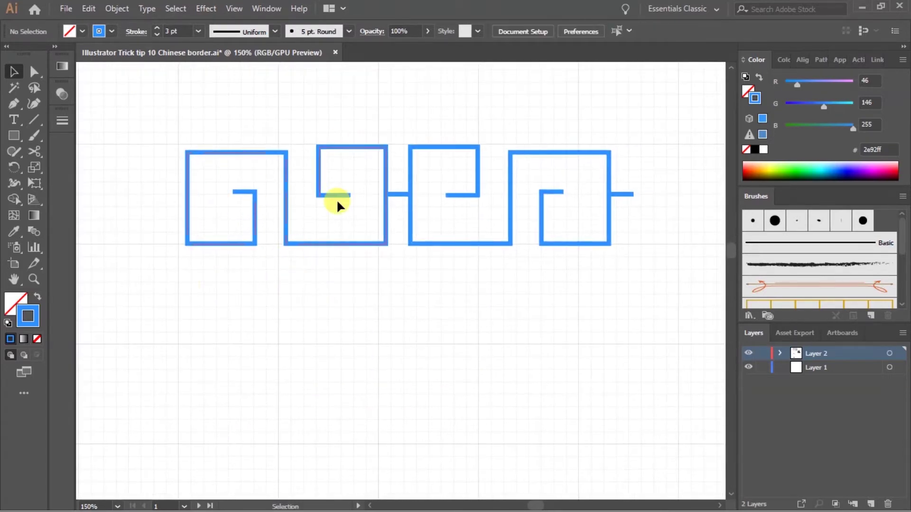
Step: Set the stroke weight of the large meander group to 6 pt and deselect it
{"action": "left_click_drag", "start_coordinate": [138, 241], "coordinate": [636, 128]}
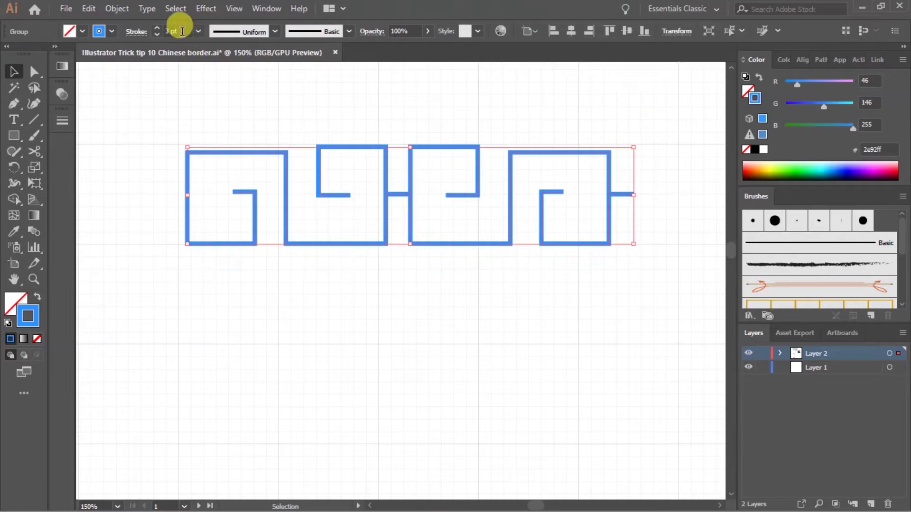
{"action": "left_click", "coordinate": [158, 28]}
{"action": "left_click", "coordinate": [158, 29]}
{"action": "left_click", "coordinate": [157, 29]}
{"action": "left_click", "coordinate": [198, 127]}
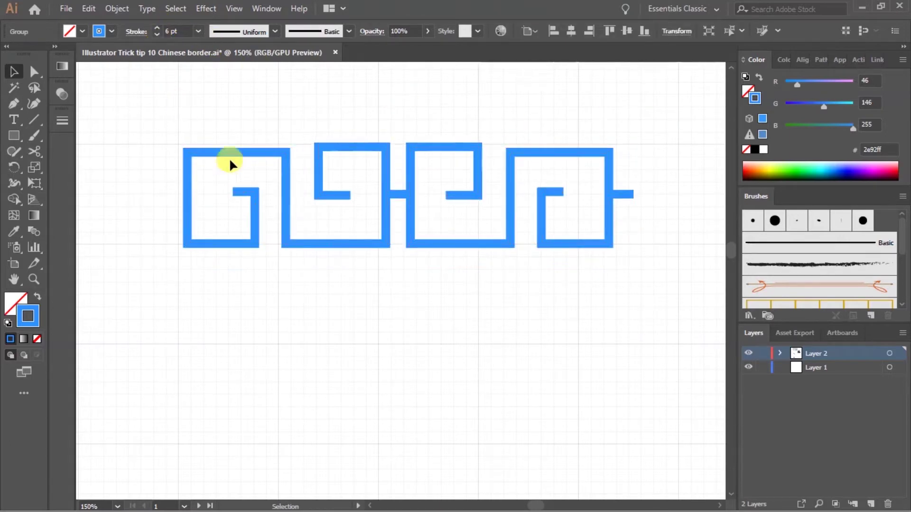
Step: Choose the Pen tool and turn on Snap to Grid for drawing below the large meander
{"action": "left_click", "coordinate": [14, 106]}
{"action": "left_click_drag", "start_coordinate": [175, 344], "coordinate": [186, 305]}
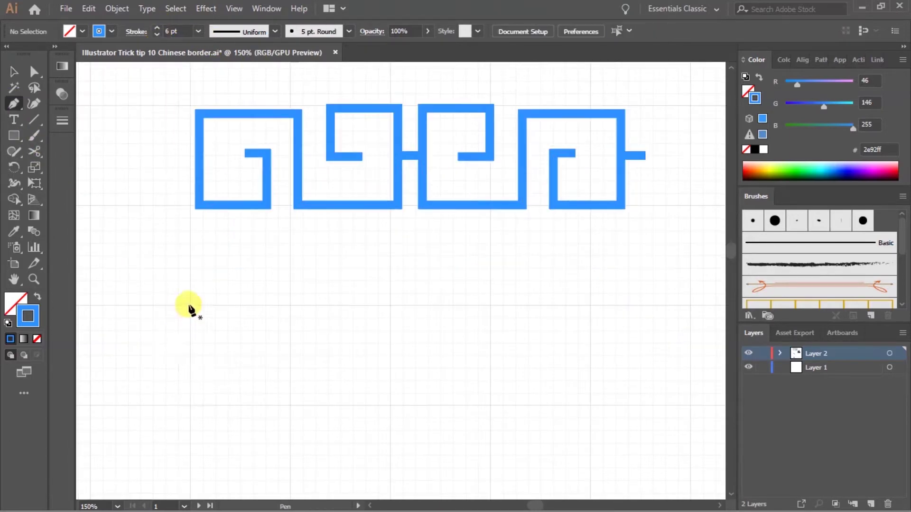
{"action": "left_click_drag", "start_coordinate": [251, 389], "coordinate": [305, 234]}
{"action": "key", "text": "ctrl+equal"}
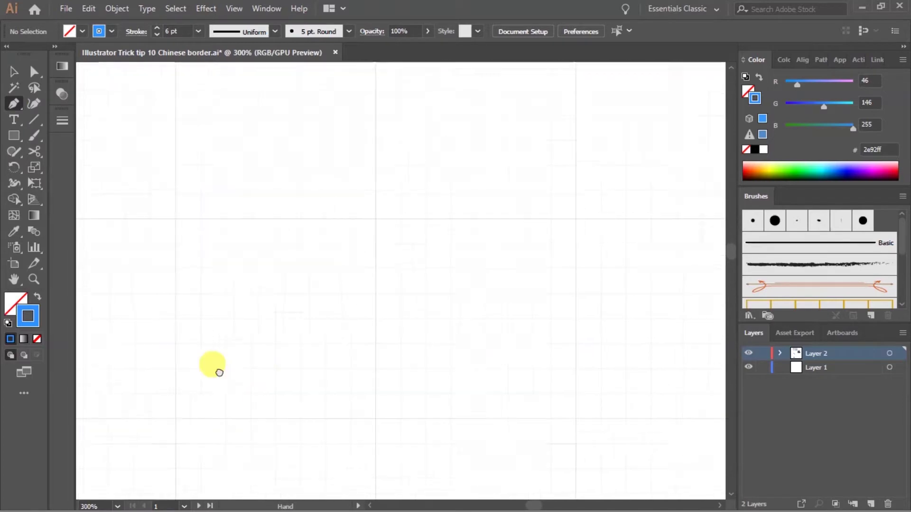
{"action": "left_click_drag", "start_coordinate": [274, 317], "coordinate": [278, 297]}
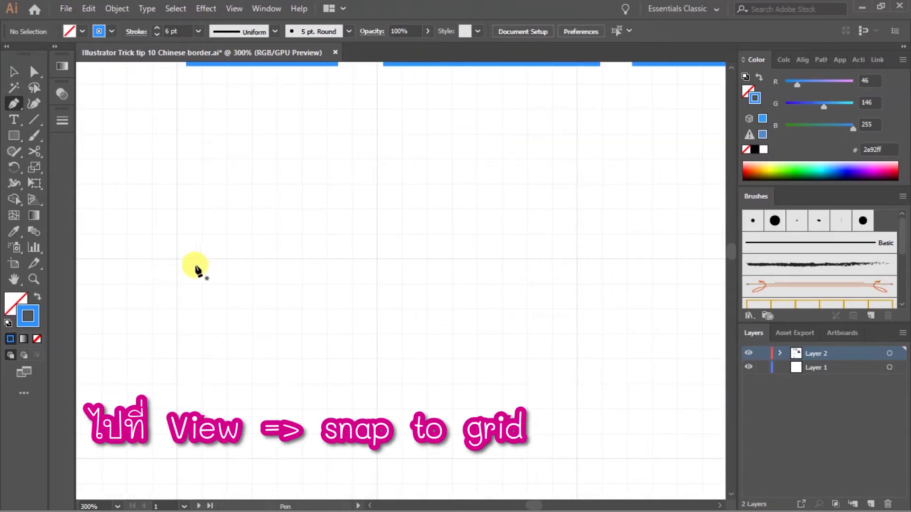
{"action": "key", "text": "alt"}
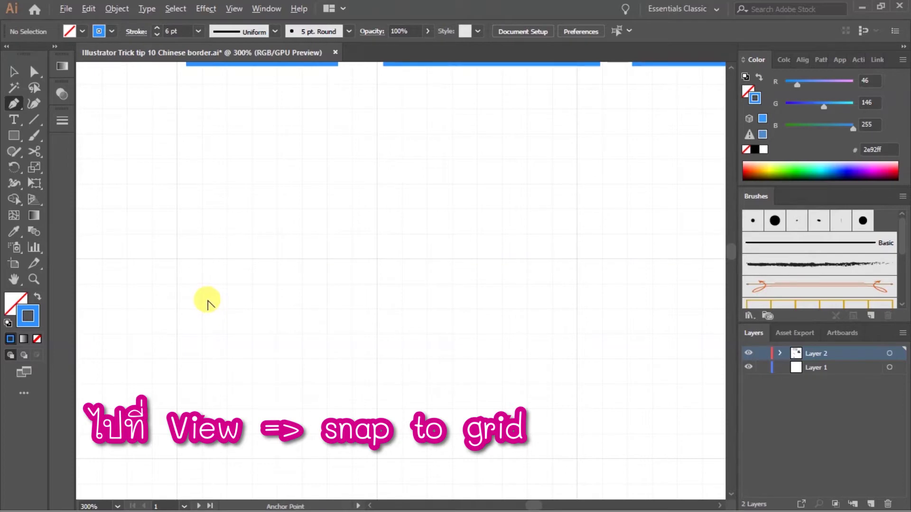
{"action": "scroll", "coordinate": [207, 303], "scroll_direction": "down", "scroll_amount": 3}
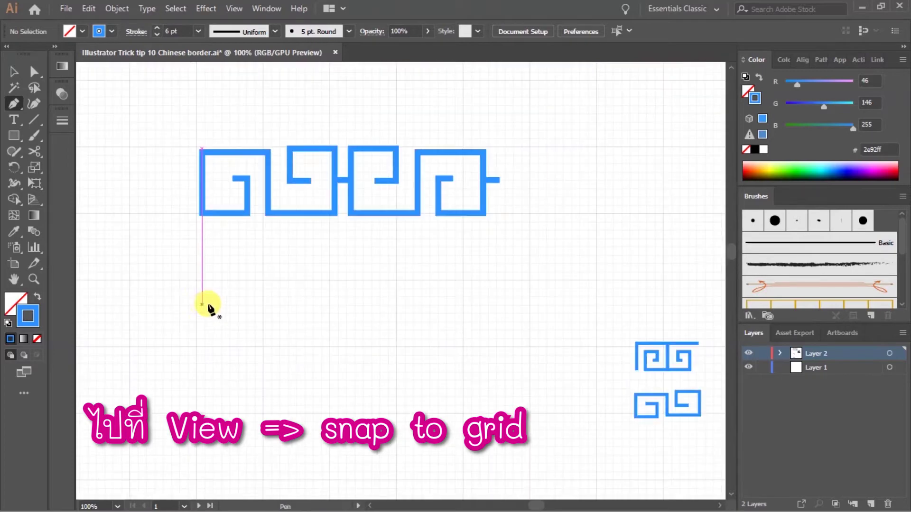
{"action": "left_click", "coordinate": [234, 11]}
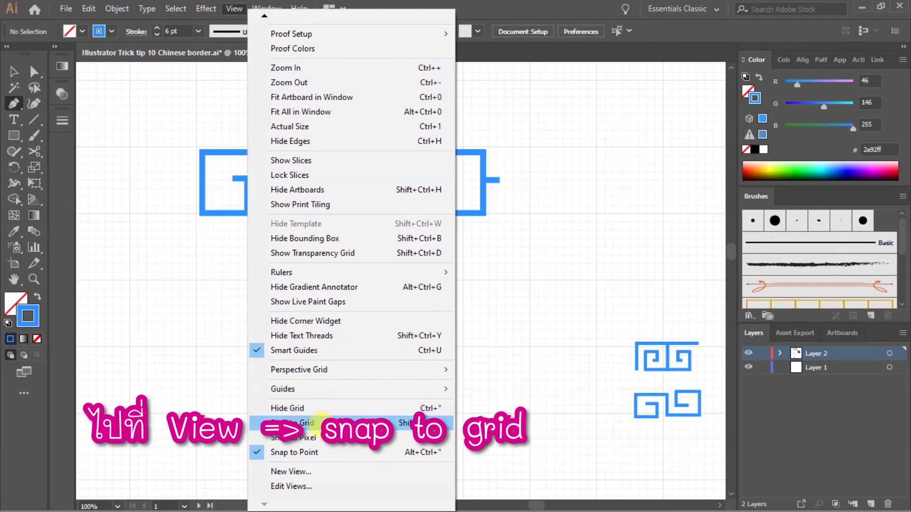
{"action": "left_click", "coordinate": [315, 422]}
{"action": "scroll", "coordinate": [228, 321], "scroll_direction": "up", "scroll_amount": 3}
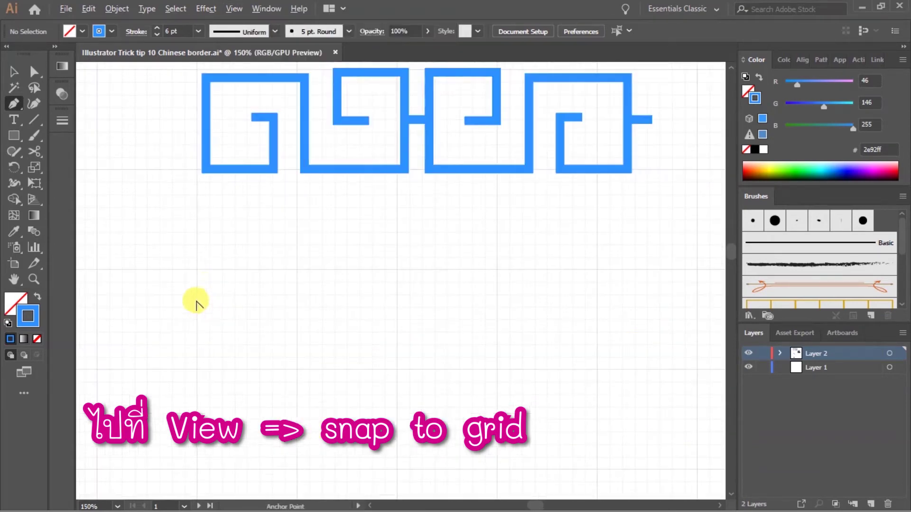
{"action": "left_click", "coordinate": [193, 255]}
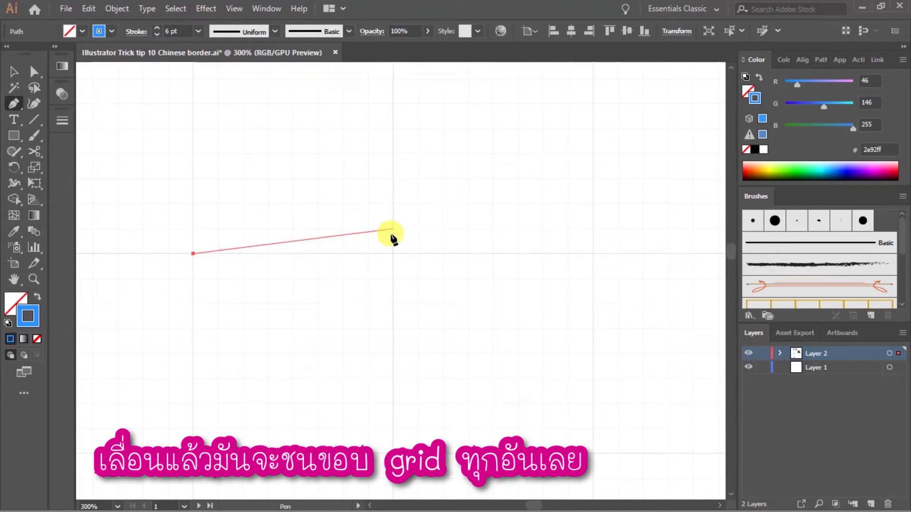
{"action": "scroll", "coordinate": [303, 303], "scroll_direction": "down", "scroll_amount": 3}
{"action": "scroll", "coordinate": [301, 311], "scroll_direction": "up", "scroll_amount": 2}
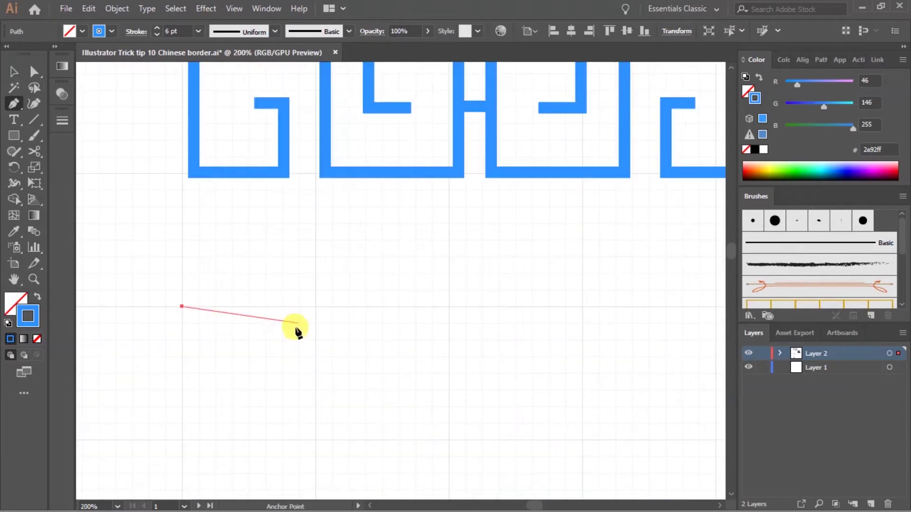
{"action": "scroll", "coordinate": [356, 315], "scroll_direction": "right", "scroll_amount": 2}
{"action": "scroll", "coordinate": [294, 311], "scroll_direction": "left", "scroll_amount": 2}
{"action": "key", "text": "Escape"}
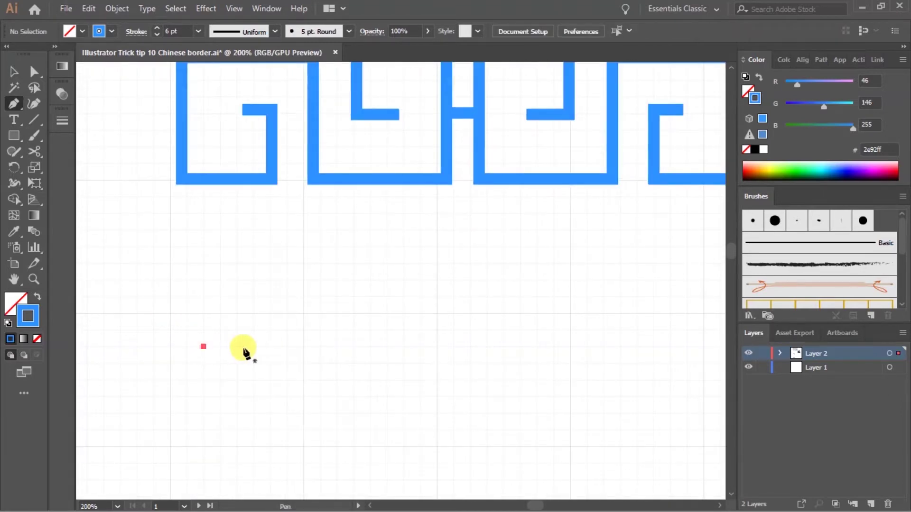
Step: Start a 6 pt square spiral path below the large meander: 36 px right, 54 down, 54 left, 72 up and 72 right
{"action": "left_click", "coordinate": [270, 349], "text": "shift"}
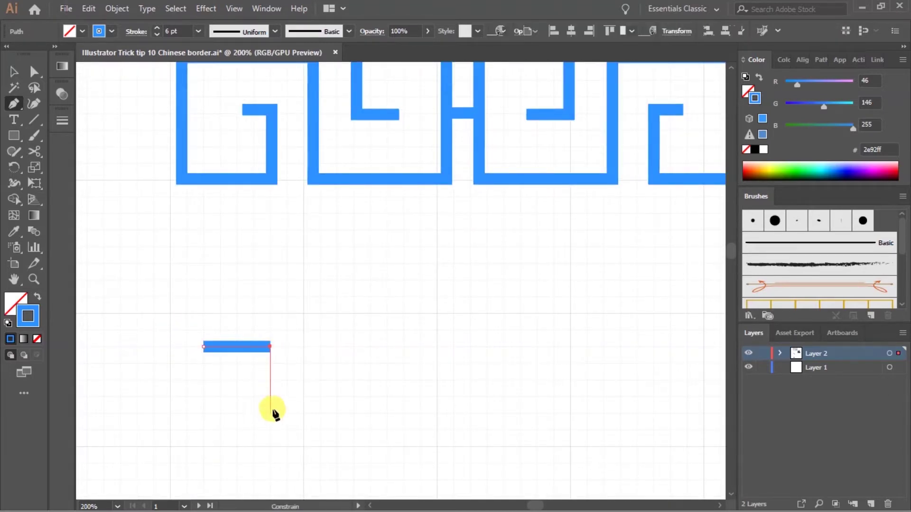
{"action": "left_click", "coordinate": [270, 446], "text": "shift"}
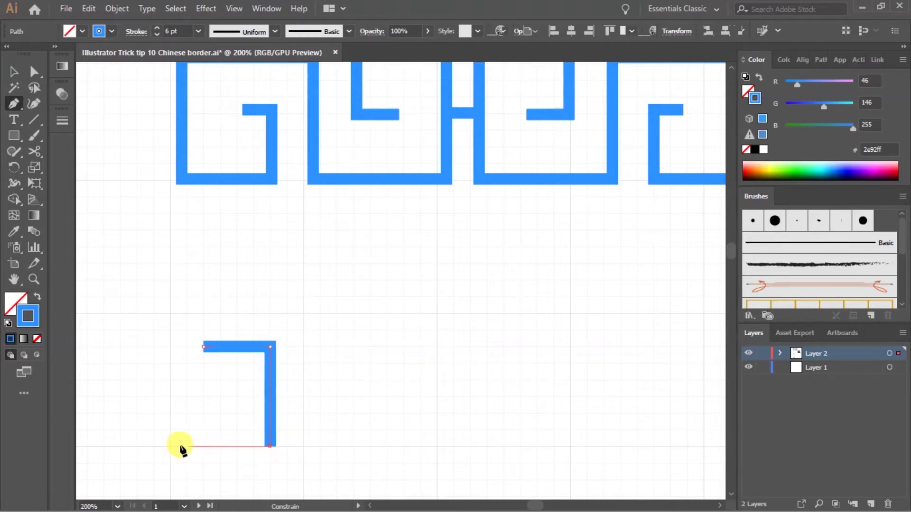
{"action": "left_click", "coordinate": [170, 446], "text": "shift"}
{"action": "left_click", "coordinate": [169, 314], "text": "shift"}
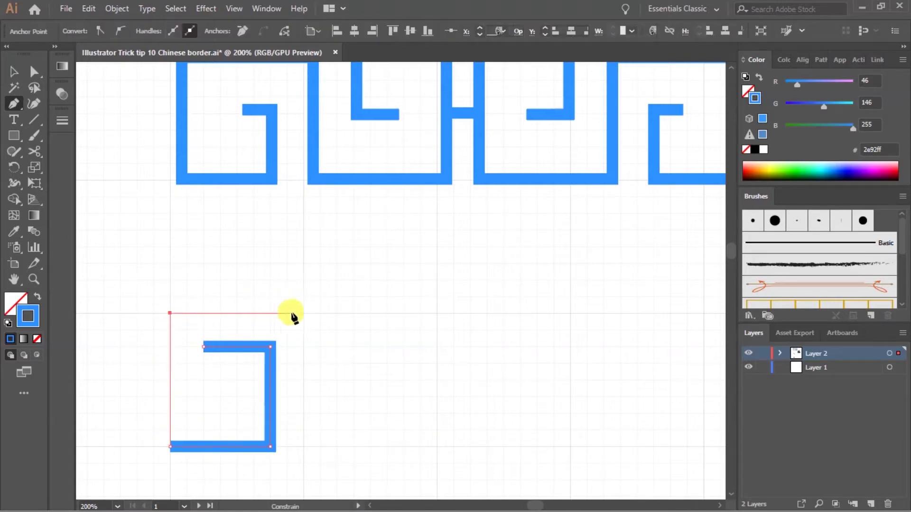
{"action": "left_click", "coordinate": [302, 314], "text": "shift"}
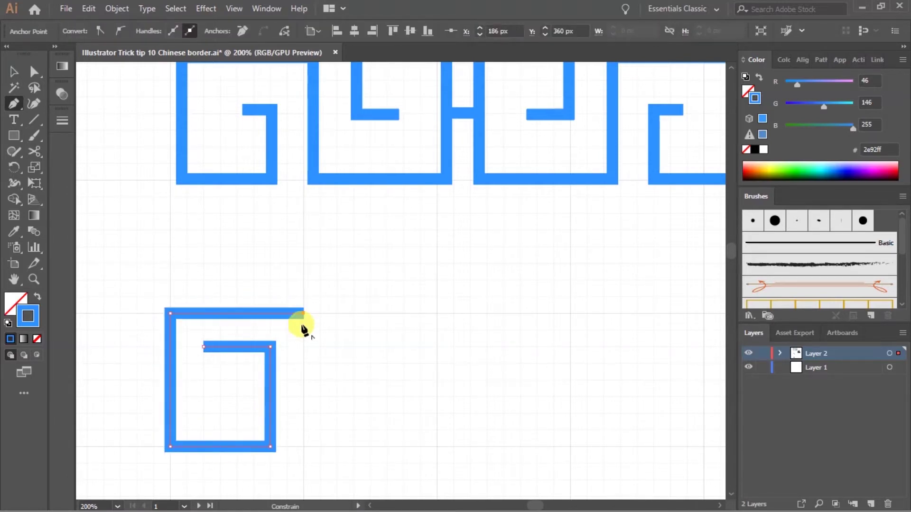
Step: Continue the path into a second spiral, 72 px down, 72 right, 72 up, 54 left, 54 down and 36 right, and end it
{"action": "left_click", "coordinate": [304, 447]}
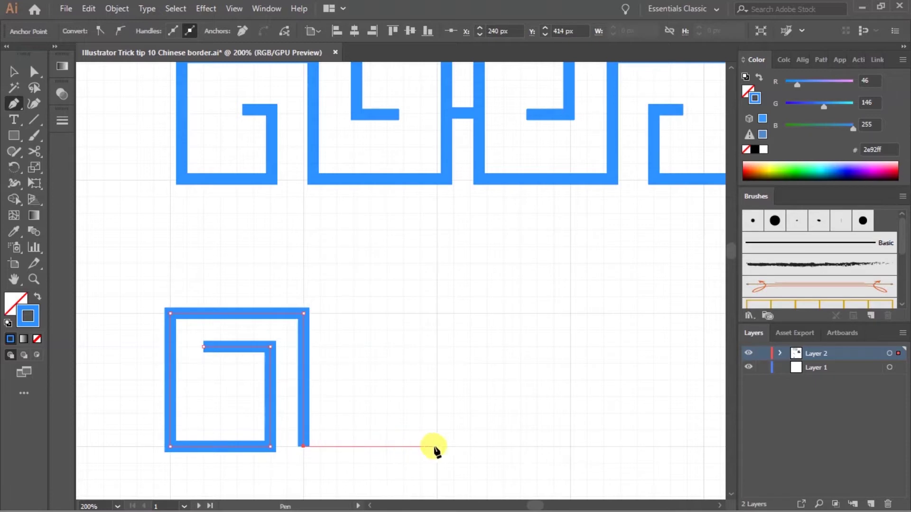
{"action": "left_click_drag", "start_coordinate": [436, 450], "coordinate": [407, 456]}
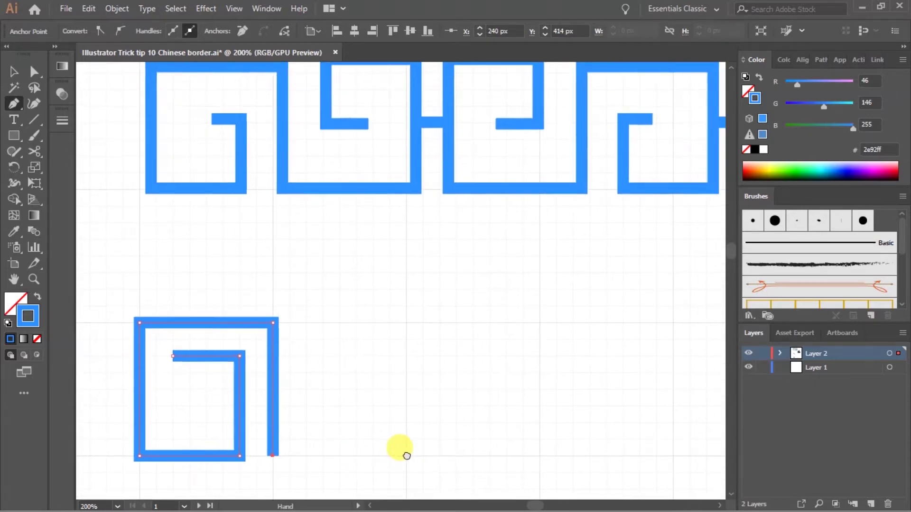
{"action": "left_click", "coordinate": [406, 456]}
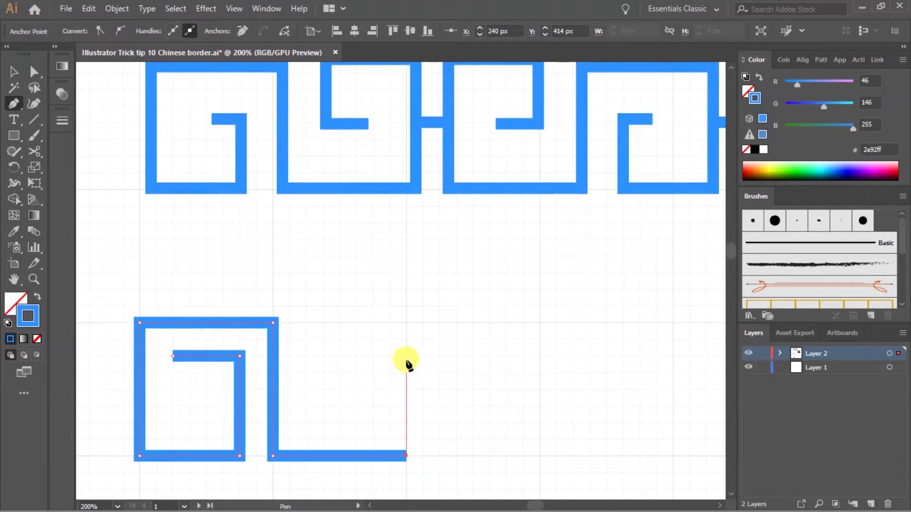
{"action": "left_click", "coordinate": [406, 323]}
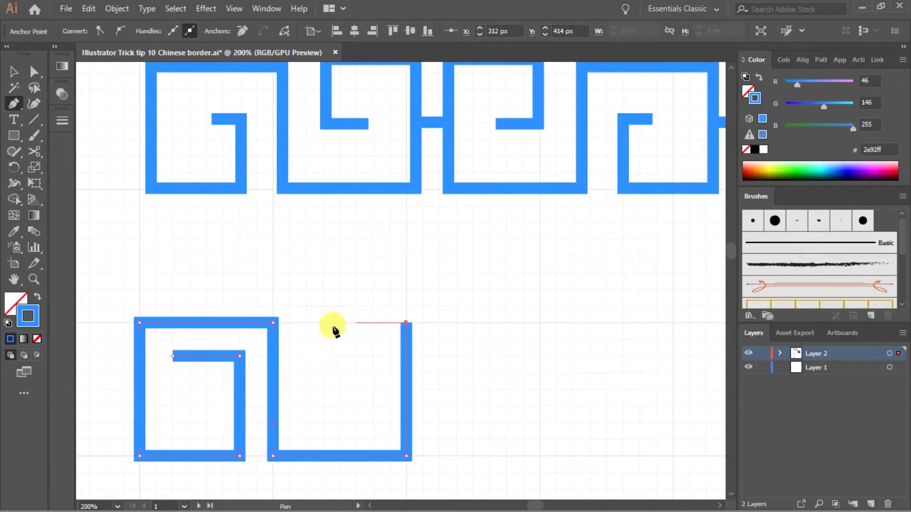
{"action": "left_click", "coordinate": [306, 323]}
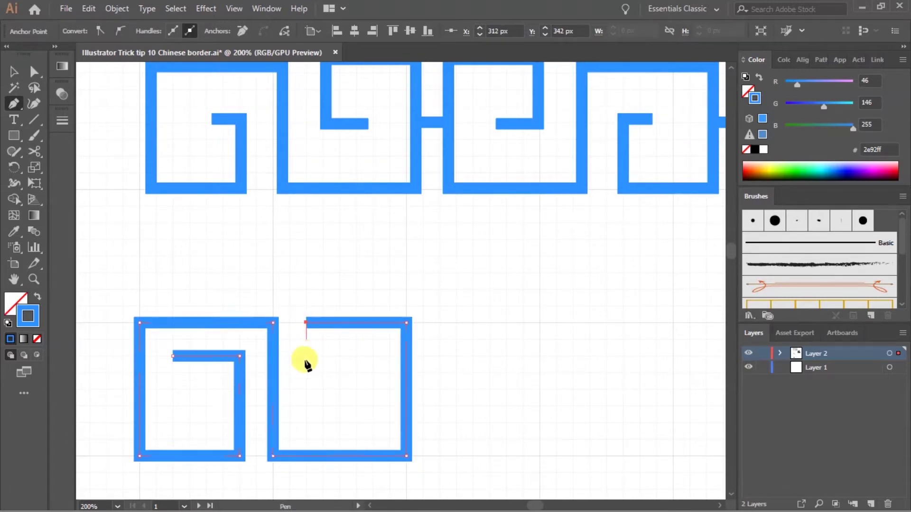
{"action": "left_click", "coordinate": [305, 422]}
{"action": "left_click", "coordinate": [372, 422]}
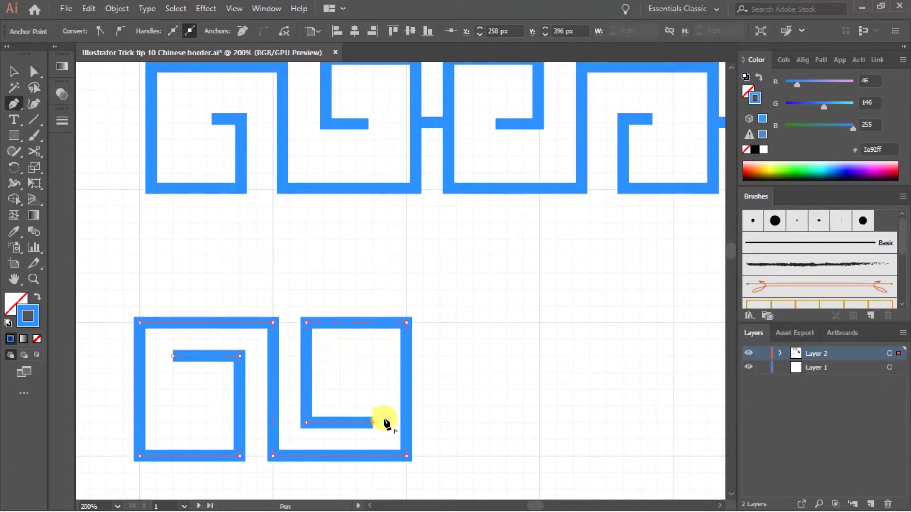
{"action": "key", "text": "v"}
{"action": "scroll", "coordinate": [445, 383], "scroll_direction": "left", "scroll_amount": 2}
{"action": "scroll", "coordinate": [445, 383], "scroll_direction": "down", "scroll_amount": 1}
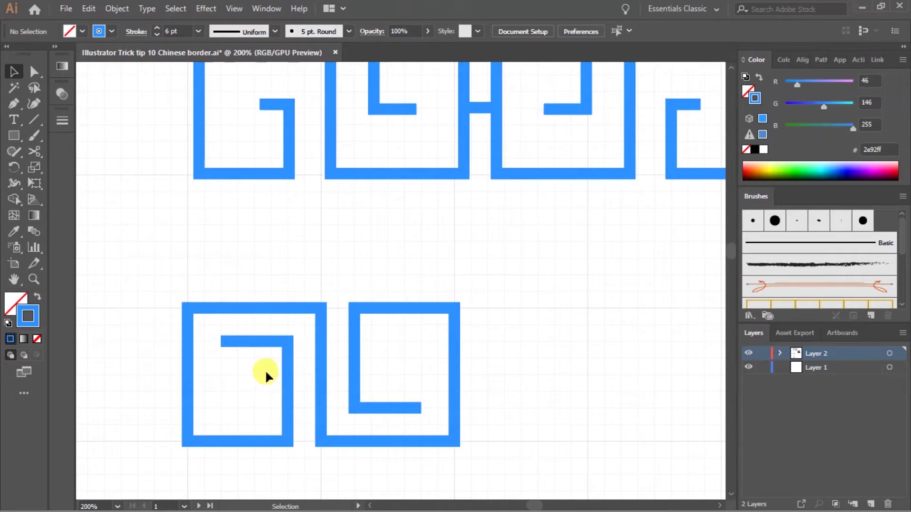
Step: Duplicate the lower double-spiral path horizontally to its right, leaving a gap of two small grid squares, and deselect it
{"action": "left_click_drag", "start_coordinate": [500, 342], "coordinate": [415, 350]}
{"action": "left_click_drag", "start_coordinate": [172, 463], "coordinate": [412, 303]}
{"action": "left_click_drag", "start_coordinate": [152, 331], "coordinate": [461, 336]}
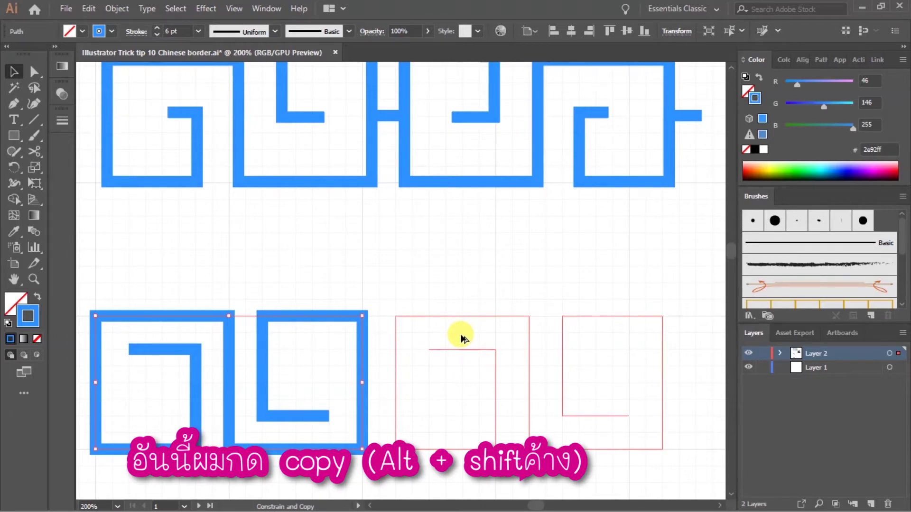
{"action": "left_click_drag", "start_coordinate": [461, 338], "coordinate": [461, 337]}
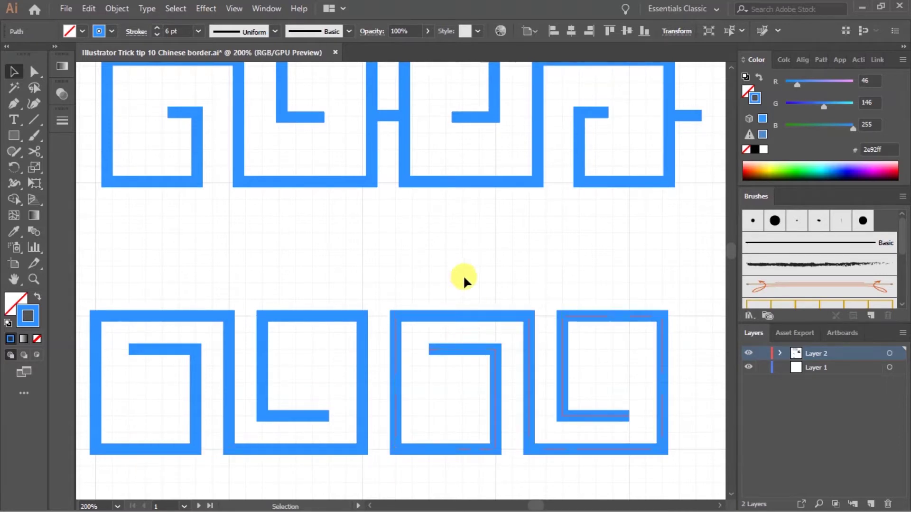
{"action": "left_click", "coordinate": [464, 274]}
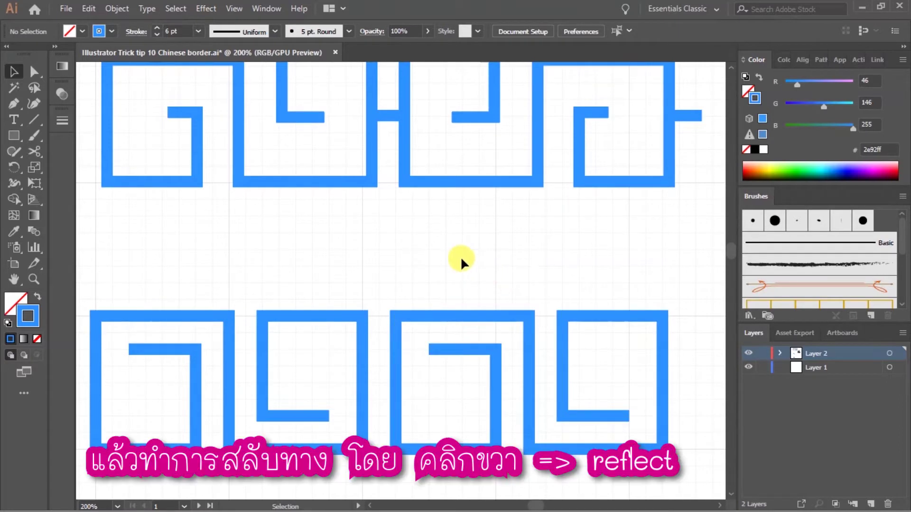
Step: Reflect the duplicated double spiral about the vertical axis and deselect it
{"action": "left_click_drag", "start_coordinate": [485, 367], "coordinate": [480, 348]}
{"action": "right_click", "coordinate": [482, 342]}
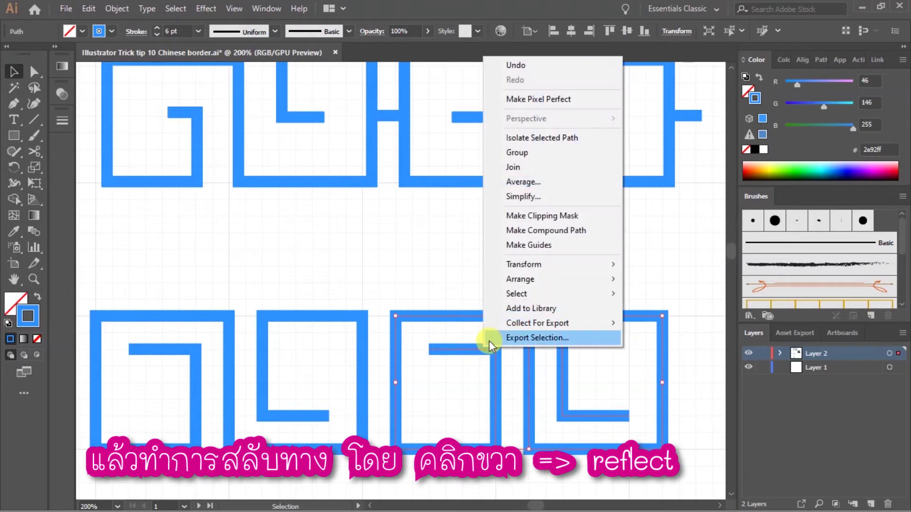
{"action": "mouse_move", "coordinate": [527, 266]}
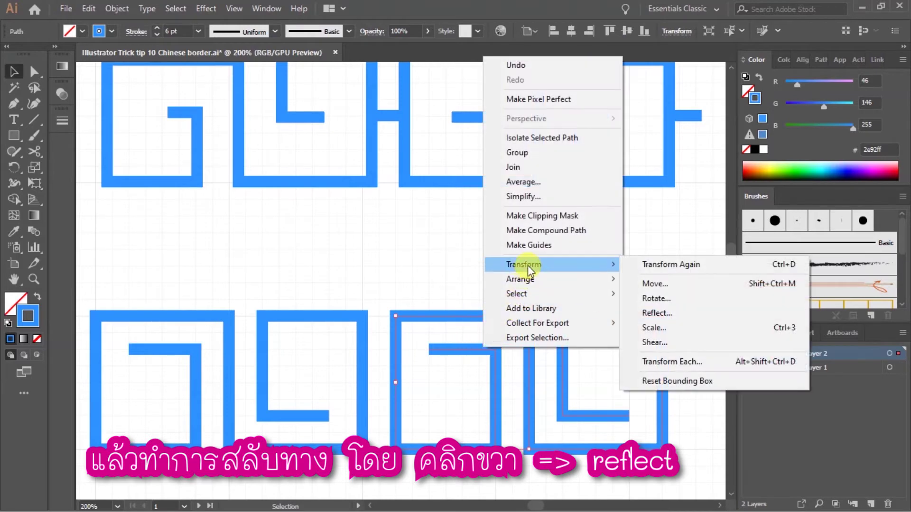
{"action": "left_click", "coordinate": [652, 315]}
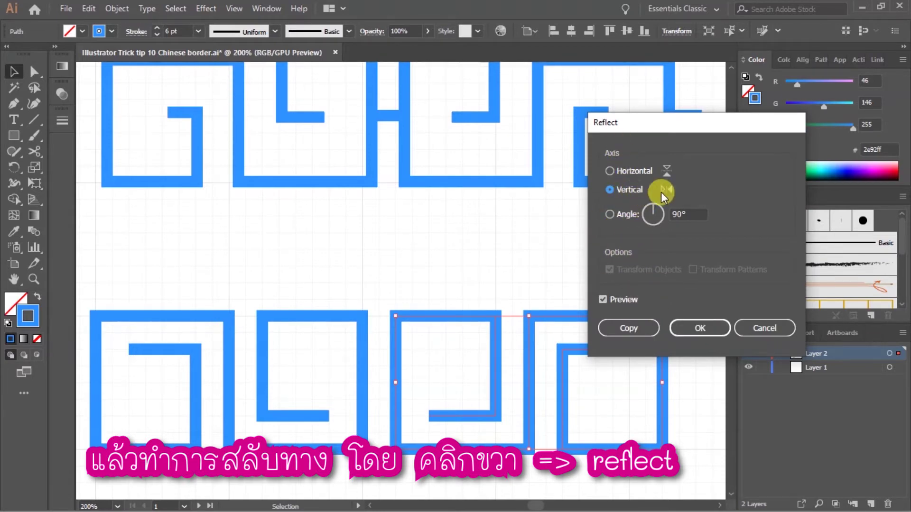
{"action": "left_click", "coordinate": [699, 328]}
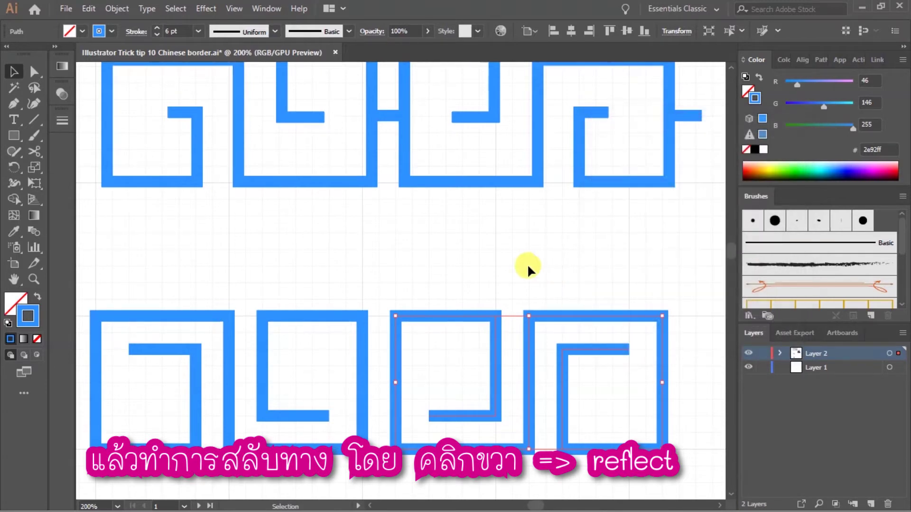
{"action": "left_click", "coordinate": [358, 197]}
Step: Draw a short horizontal Pen line joining the two mirrored double spirals at mid-height, and end the path
{"action": "left_click", "coordinate": [389, 122]}
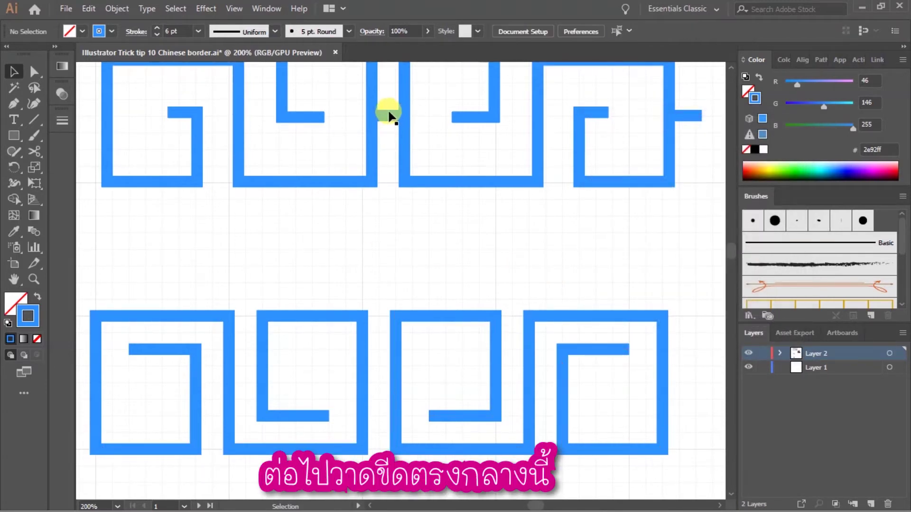
{"action": "left_click", "coordinate": [14, 103]}
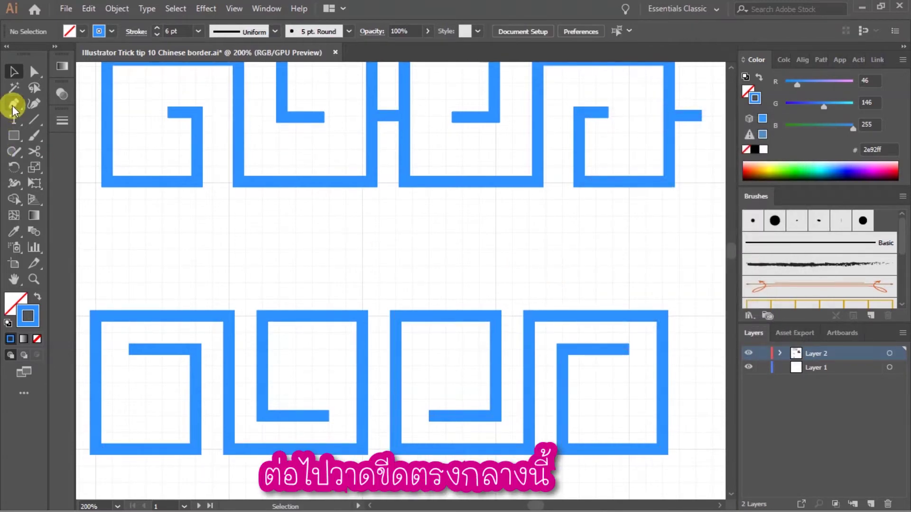
{"action": "left_click", "coordinate": [361, 382]}
{"action": "left_click", "coordinate": [394, 382]}
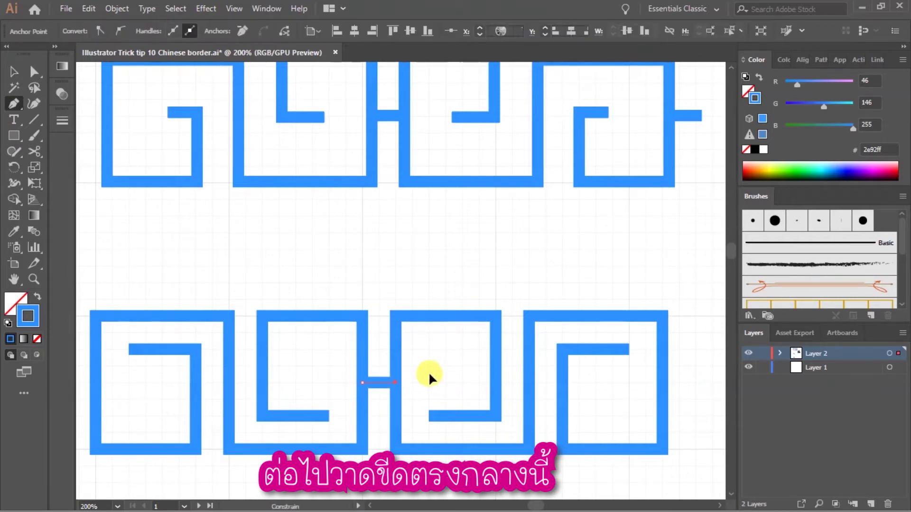
{"action": "key", "text": "v"}
{"action": "left_click", "coordinate": [376, 406]}
{"action": "scroll", "coordinate": [376, 400], "scroll_direction": "up", "scroll_amount": 2}
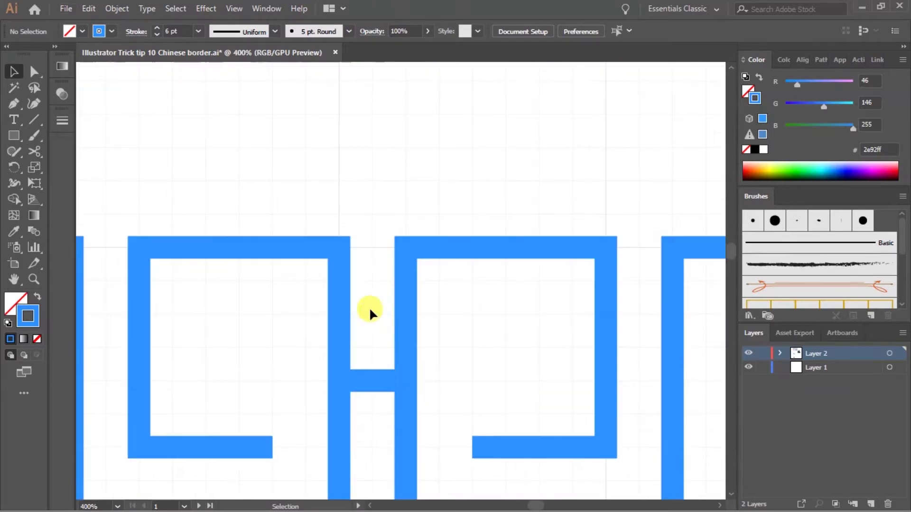
{"action": "scroll", "coordinate": [369, 306], "scroll_direction": "down", "scroll_amount": 3}
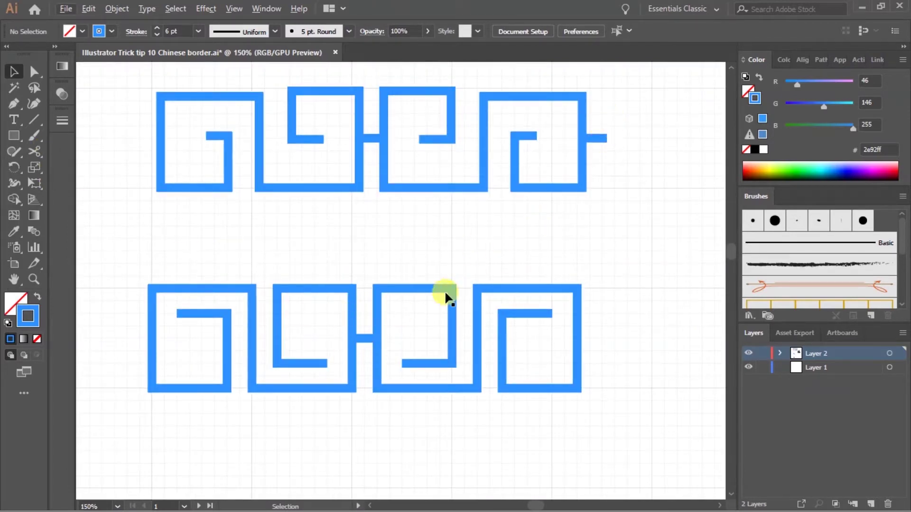
{"action": "left_click", "coordinate": [375, 343]}
{"action": "left_click", "coordinate": [366, 337]}
{"action": "left_click", "coordinate": [354, 394]}
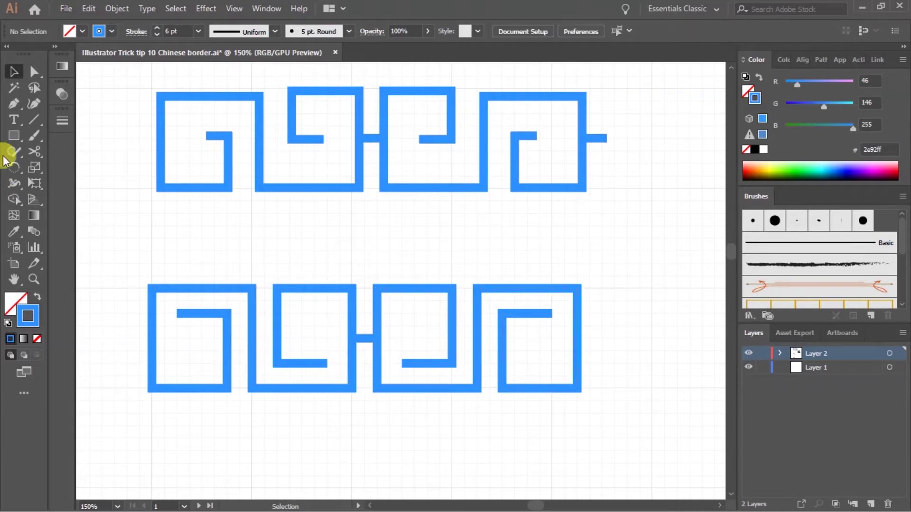
Step: Draw a matching short connector line, two small grid squares long, outward from the lower meander's right edge at mid-height
{"action": "left_click", "coordinate": [18, 103]}
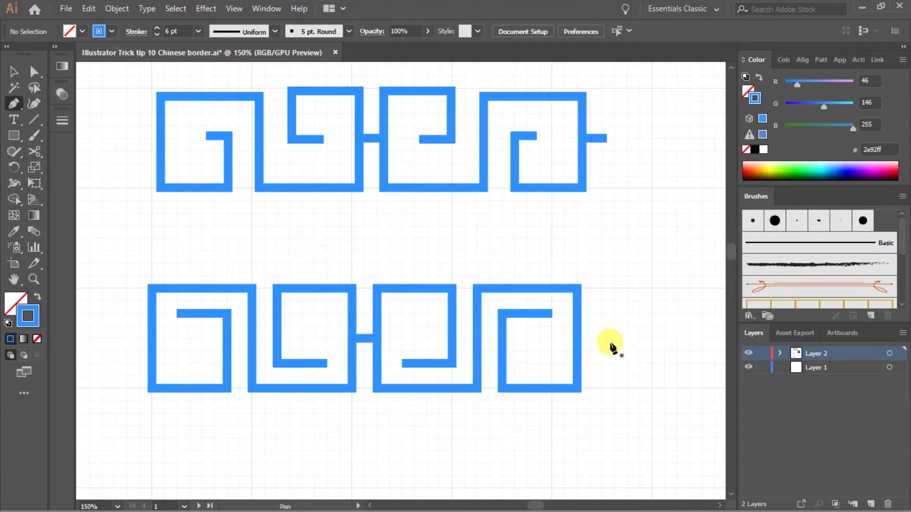
{"action": "scroll", "coordinate": [580, 343], "scroll_direction": "up", "scroll_amount": 3}
{"action": "left_click", "coordinate": [572, 336]}
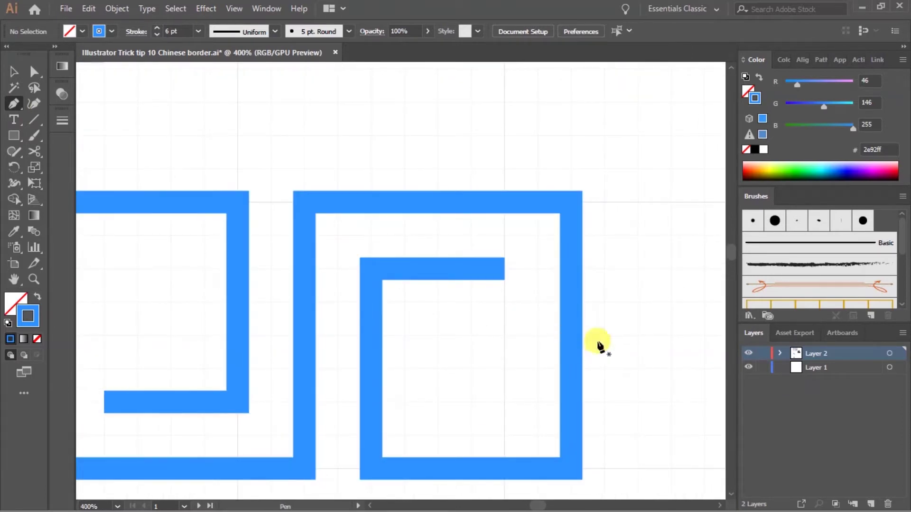
{"action": "scroll", "coordinate": [612, 344], "scroll_direction": "down", "scroll_amount": 2}
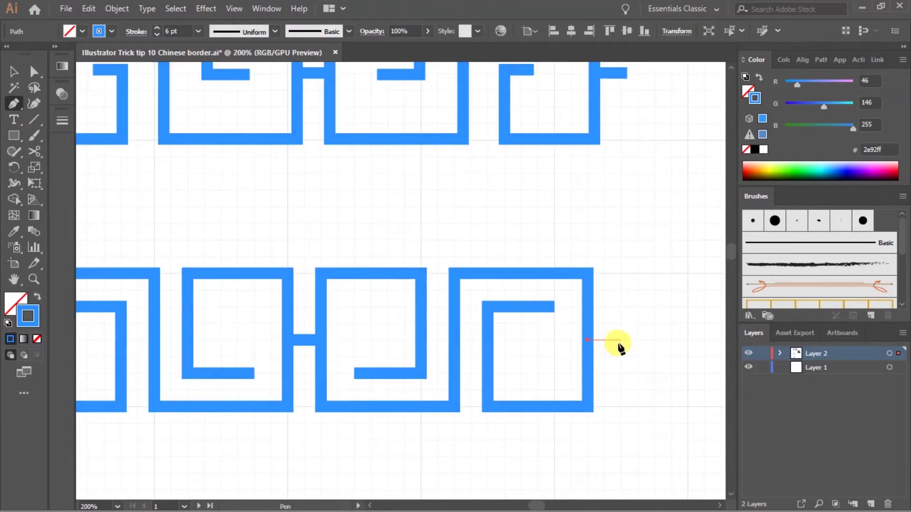
{"action": "left_click", "coordinate": [617, 341]}
{"action": "key", "text": "v"}
{"action": "left_click", "coordinate": [630, 386]}
{"action": "scroll", "coordinate": [625, 394], "scroll_direction": "down", "scroll_amount": 1}
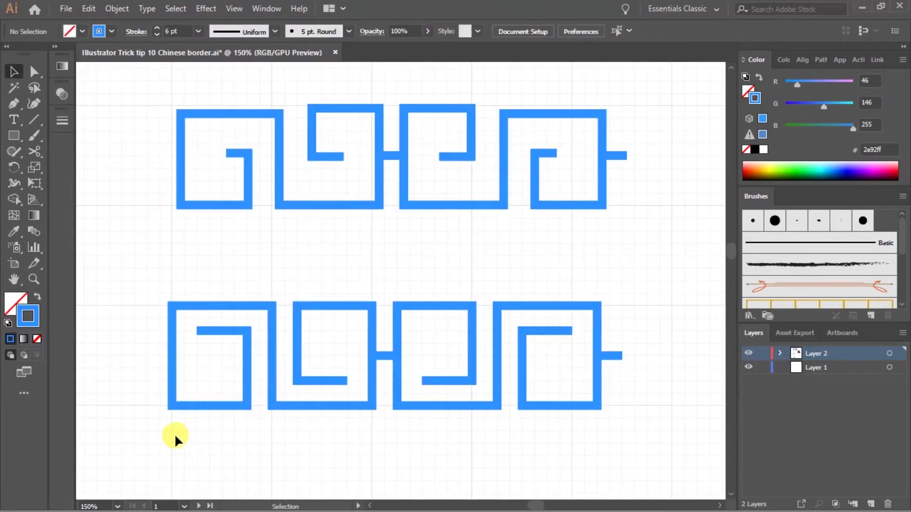
Step: Group all paths of the lower meander, including both connector lines, and deselect the group
{"action": "left_click_drag", "start_coordinate": [160, 448], "coordinate": [660, 276]}
{"action": "left_click", "coordinate": [292, 251]}
{"action": "left_click_drag", "start_coordinate": [158, 433], "coordinate": [671, 246]}
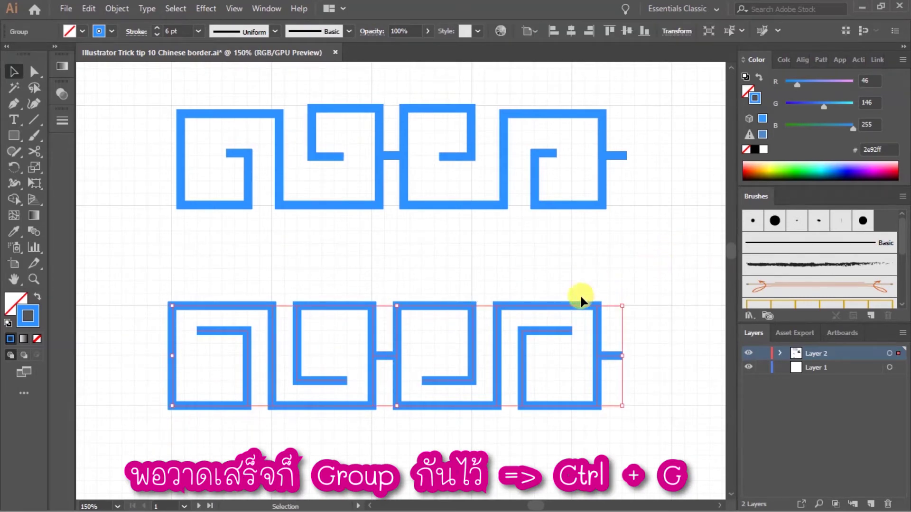
{"action": "key", "text": "a"}
{"action": "key", "text": "v"}
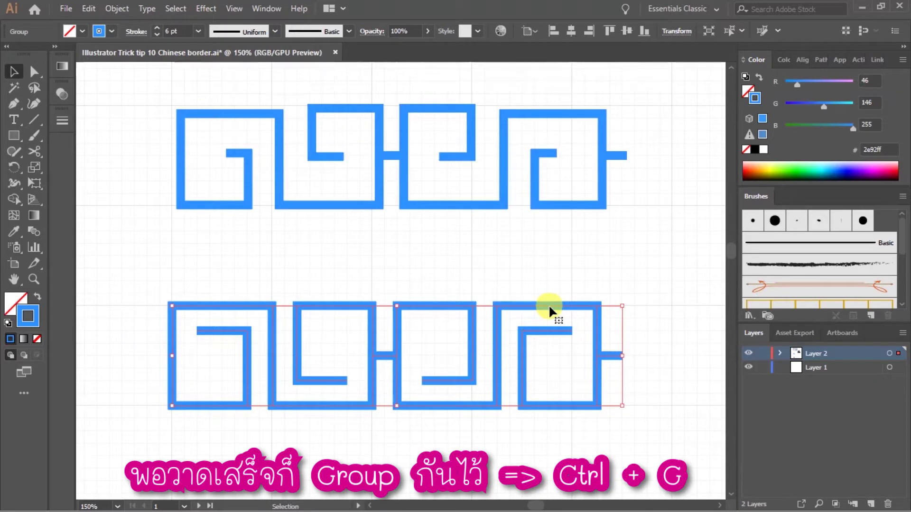
{"action": "right_click", "coordinate": [548, 305]}
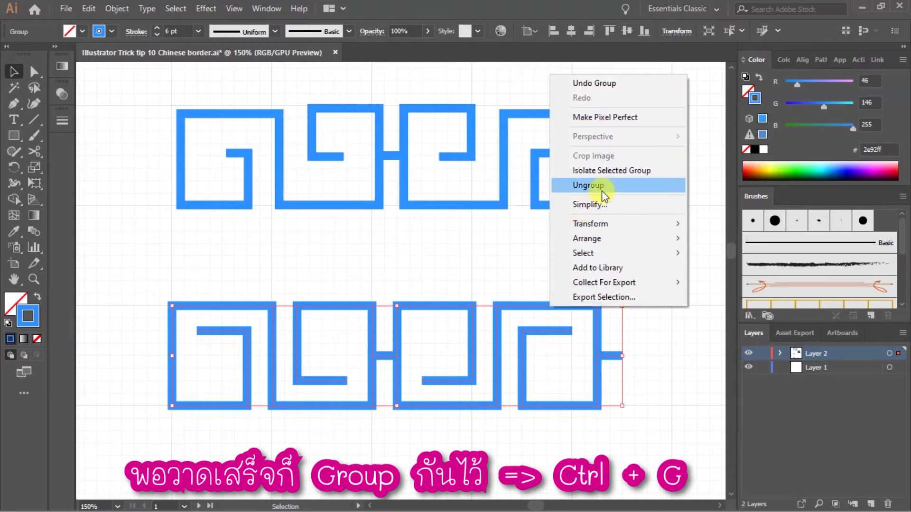
{"action": "left_click", "coordinate": [479, 284]}
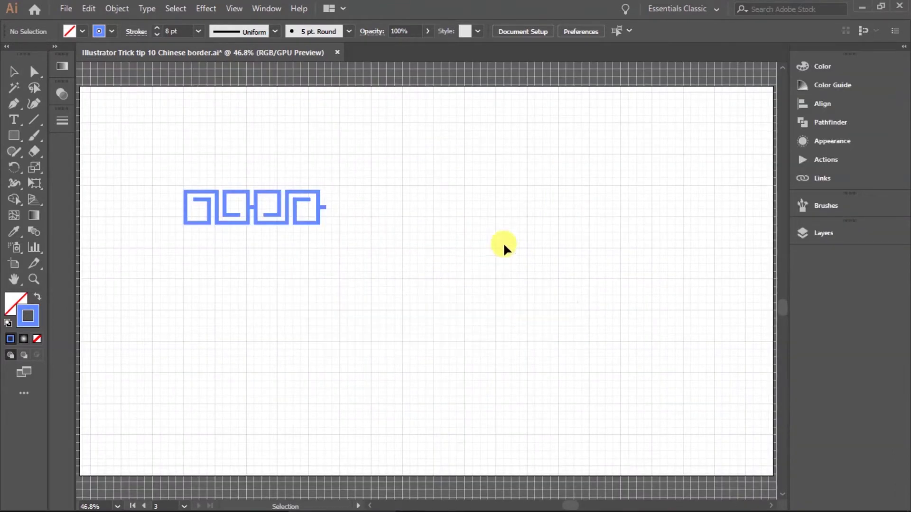
Step: Create a Pattern Brush from the grouped meander, keeping the name Pattern Brush 1, Fixed scale 100%, spacing 0% and Stretch to fit
{"action": "key", "text": "ctrl+a"}
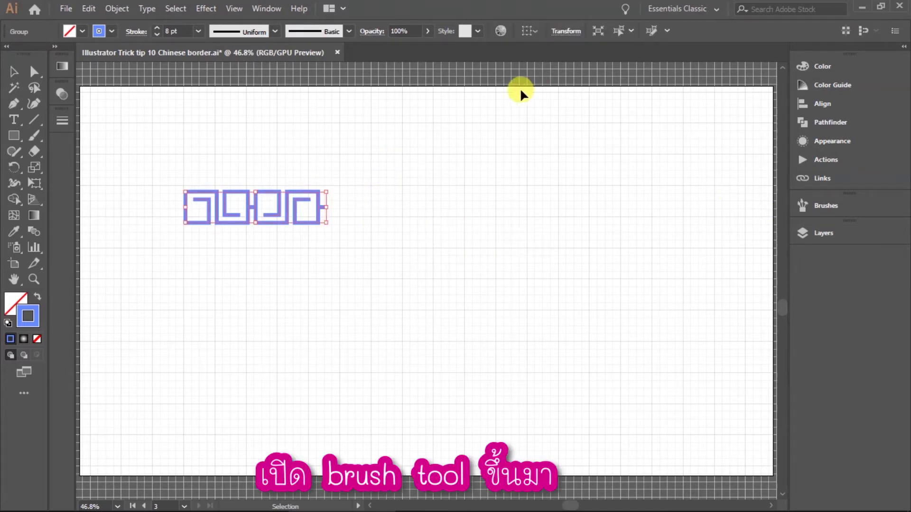
{"action": "left_click", "coordinate": [265, 9]}
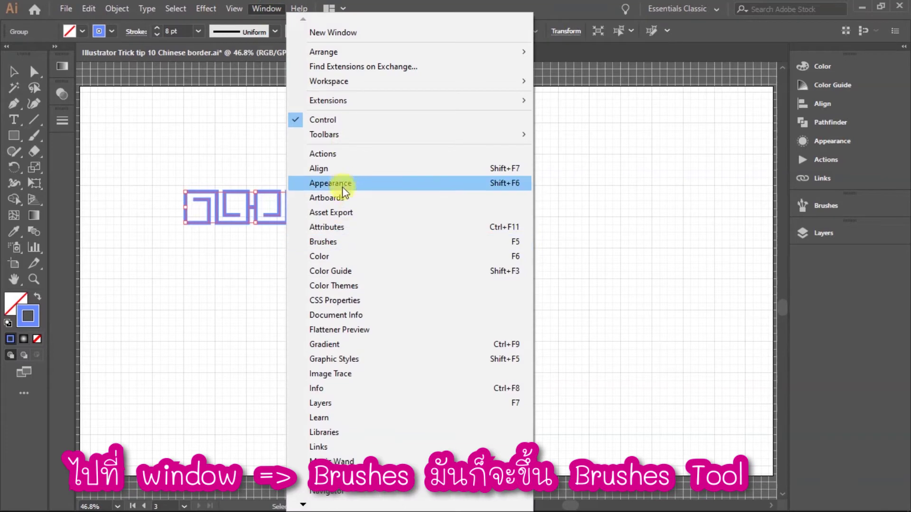
{"action": "left_click", "coordinate": [360, 241]}
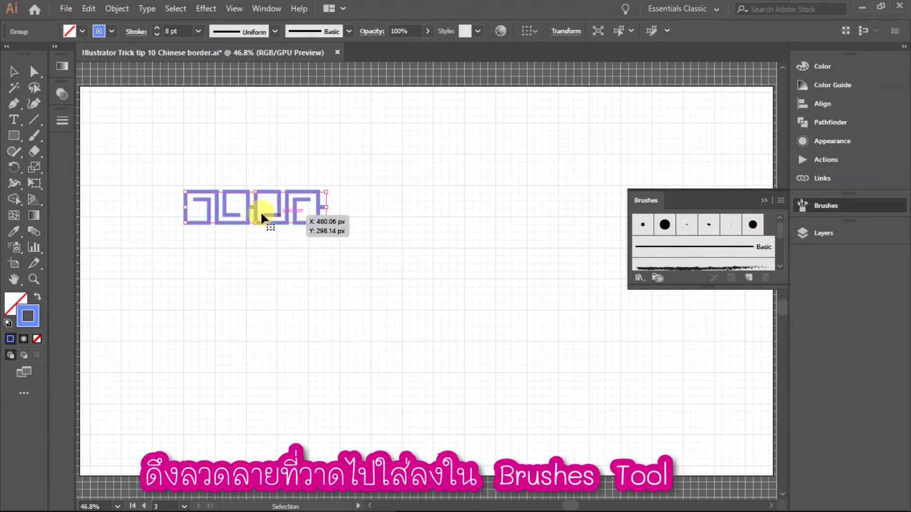
{"action": "left_click_drag", "start_coordinate": [236, 202], "coordinate": [263, 199]}
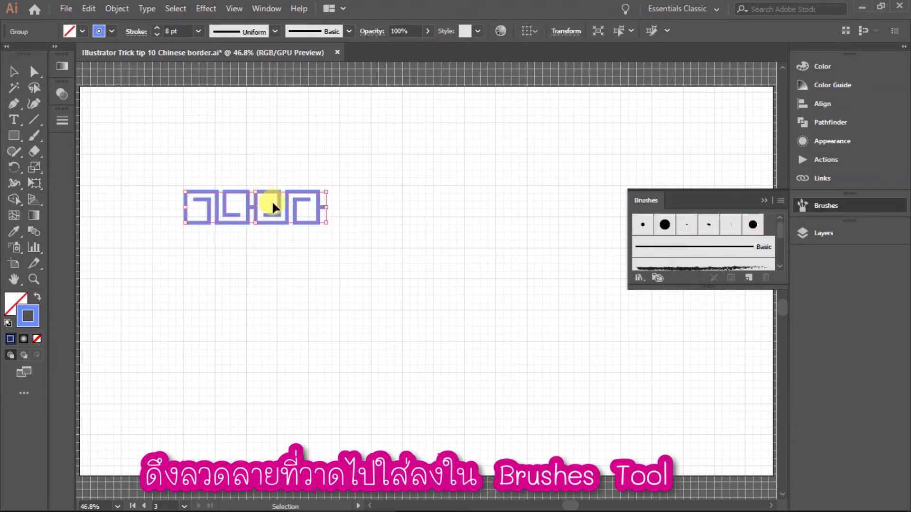
{"action": "mouse_move", "coordinate": [254, 199]}
{"action": "left_mouse_down"}
{"action": "mouse_move", "coordinate": [646, 238]}
{"action": "mouse_move", "coordinate": [685, 258]}
{"action": "mouse_move", "coordinate": [698, 248]}
{"action": "mouse_move", "coordinate": [667, 242]}
{"action": "mouse_move", "coordinate": [721, 253]}
{"action": "mouse_move", "coordinate": [712, 243]}
{"action": "left_mouse_up"}
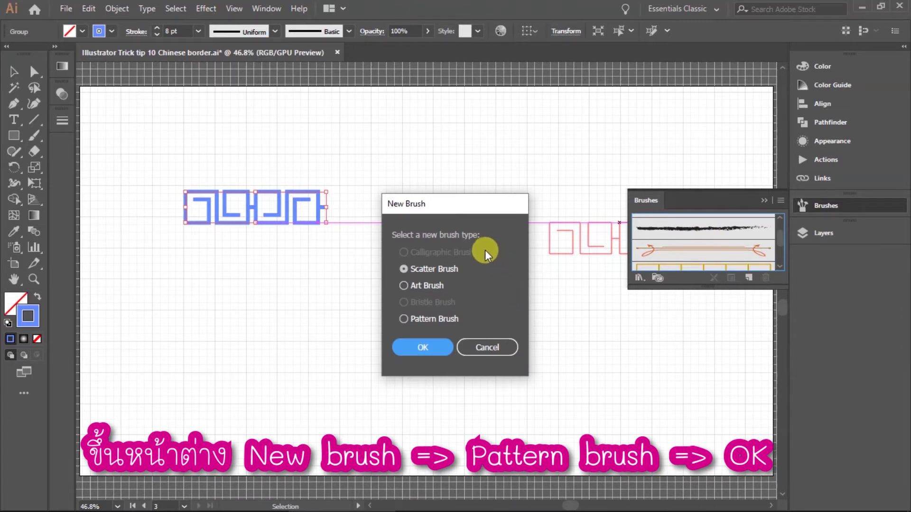
{"action": "left_click", "coordinate": [440, 318]}
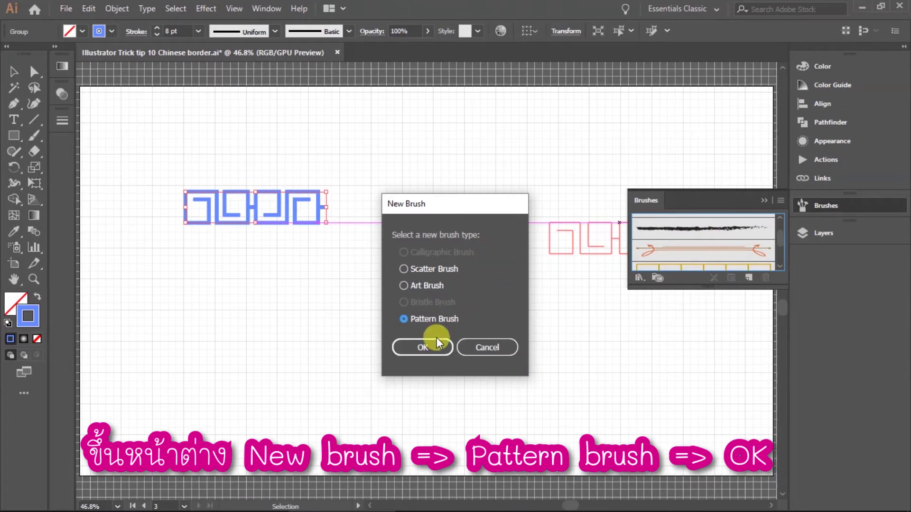
{"action": "left_click", "coordinate": [432, 349]}
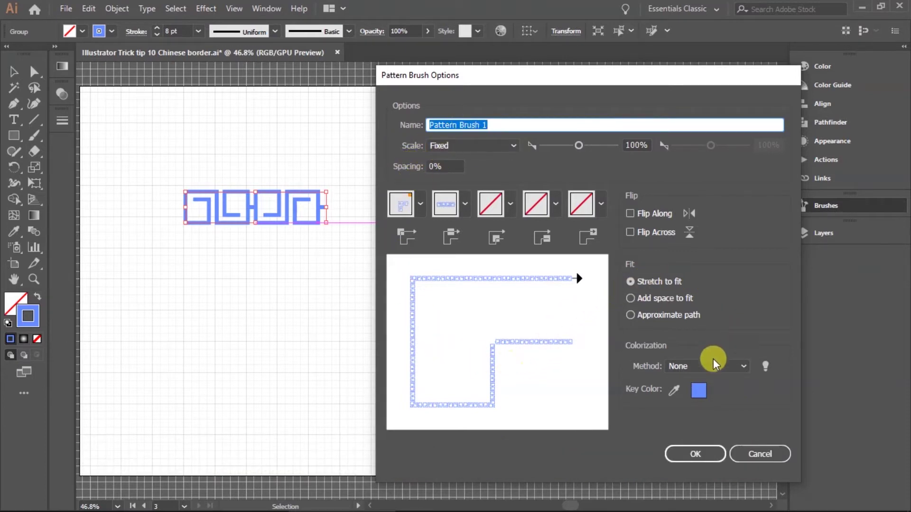
{"action": "left_click", "coordinate": [683, 456]}
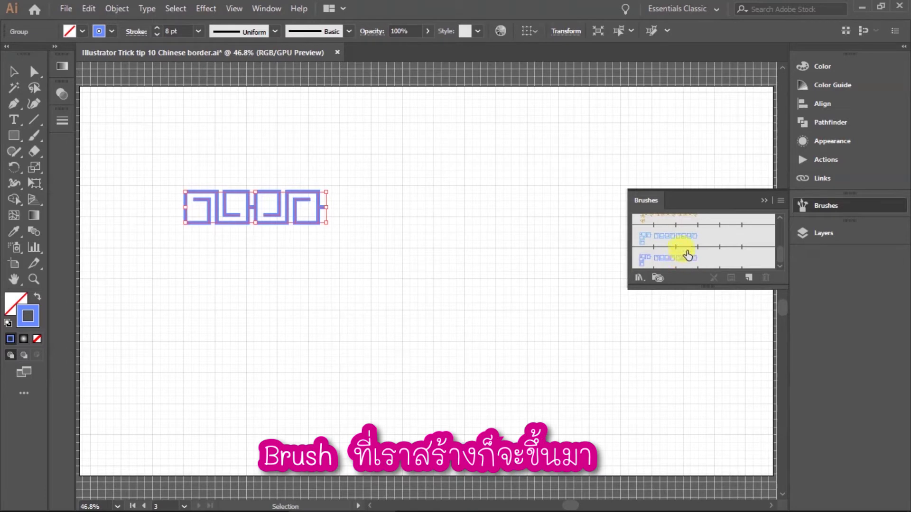
Step: Delete the older light-blue meander pattern brush listed above the newly made one
{"action": "left_click", "coordinate": [683, 237]}
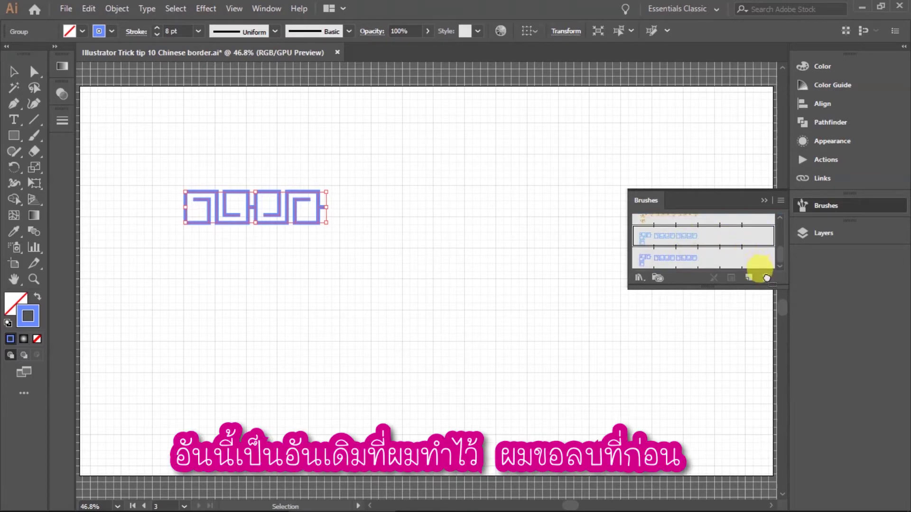
{"action": "left_click", "coordinate": [765, 278]}
{"action": "left_click", "coordinate": [535, 285]}
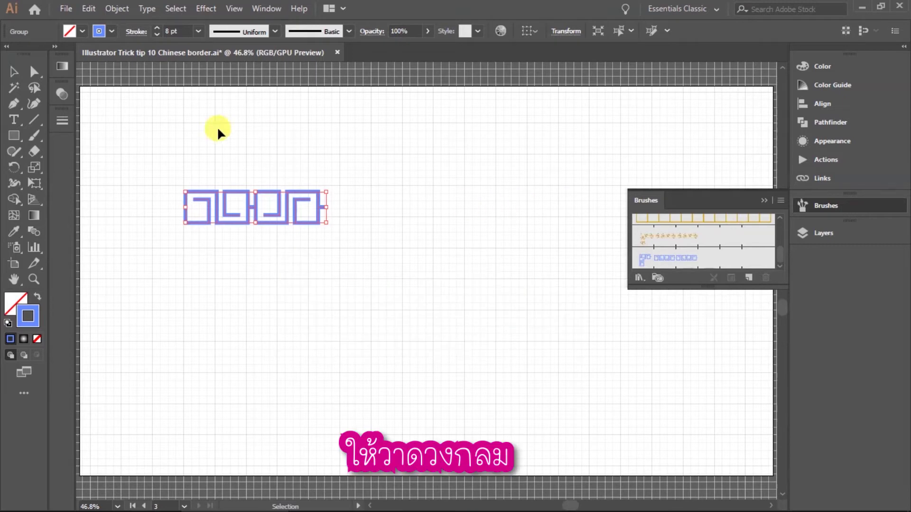
Step: Draw a circle with the Ellipse tool beside the meander, about six large grid squares in diameter
{"action": "left_click", "coordinate": [14, 137]}
{"action": "left_click_drag", "start_coordinate": [14, 137], "coordinate": [54, 164]}
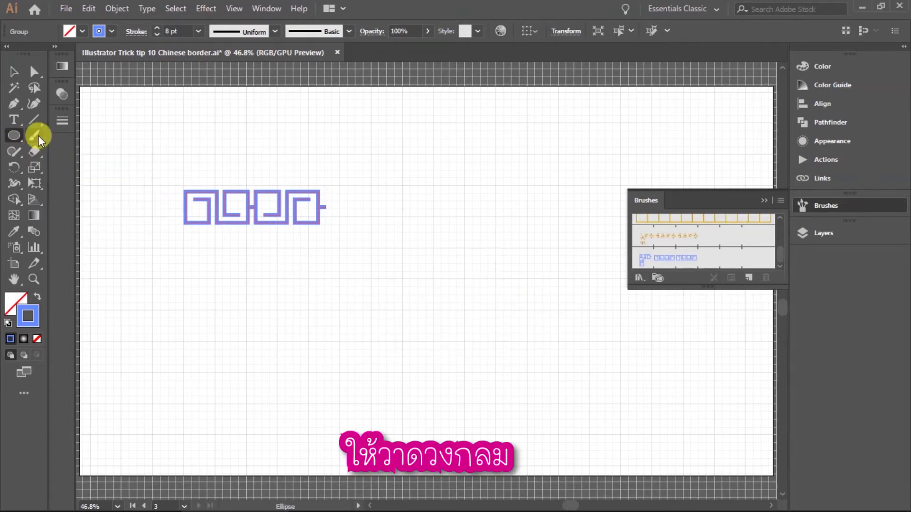
{"action": "left_click_drag", "start_coordinate": [489, 284], "coordinate": [580, 294]}
{"action": "key", "text": "v"}
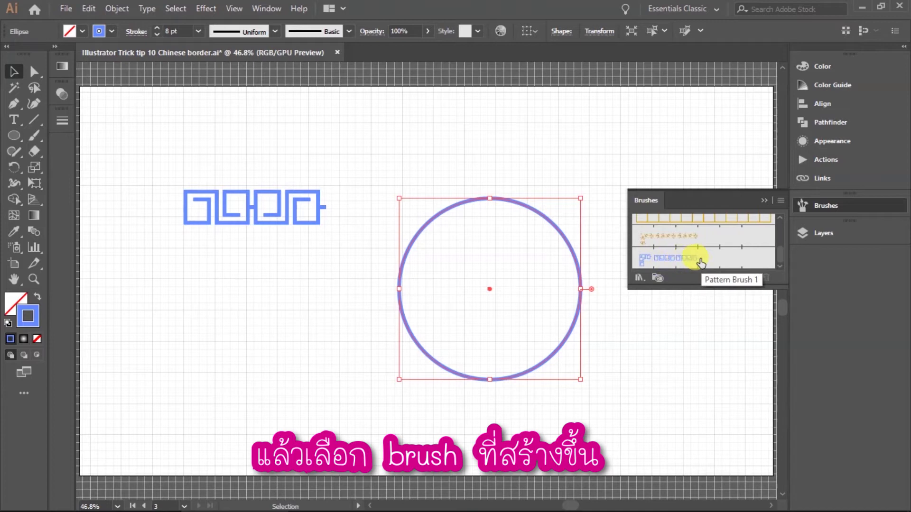
Step: Apply Pattern Brush 1 to the circle and reduce its stroke weight to 0.5 pt
{"action": "left_click", "coordinate": [682, 262]}
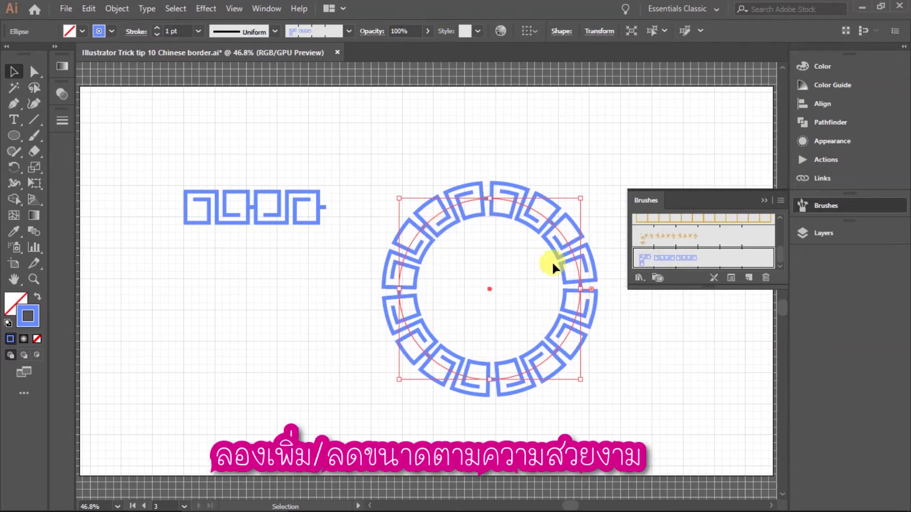
{"action": "left_click", "coordinate": [158, 35]}
{"action": "left_click", "coordinate": [159, 36]}
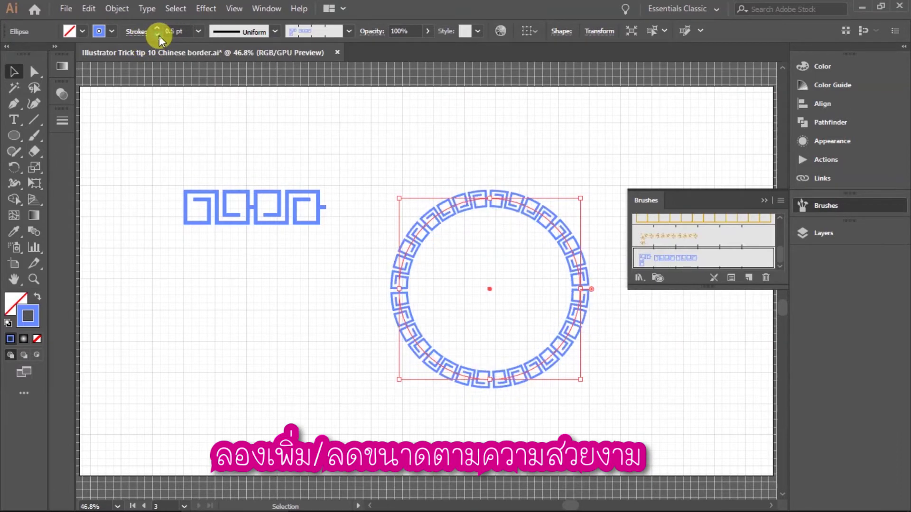
Step: Move the patterned circle slightly up and toward the meander motif
{"action": "left_click", "coordinate": [158, 27]}
{"action": "left_click", "coordinate": [521, 140]}
{"action": "left_click_drag", "start_coordinate": [579, 270], "coordinate": [566, 217]}
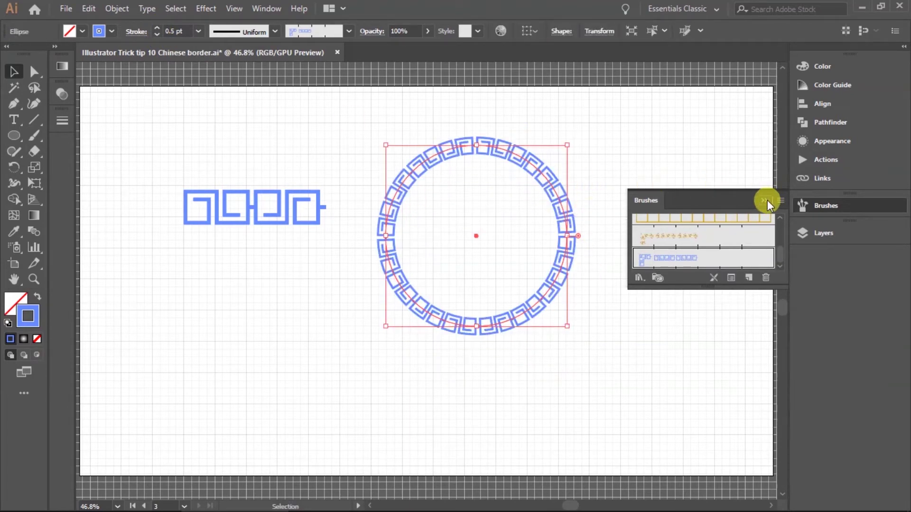
Step: Expand the appearance of the brushed circle into editable paths and leave it deselected
{"action": "left_click", "coordinate": [117, 9]}
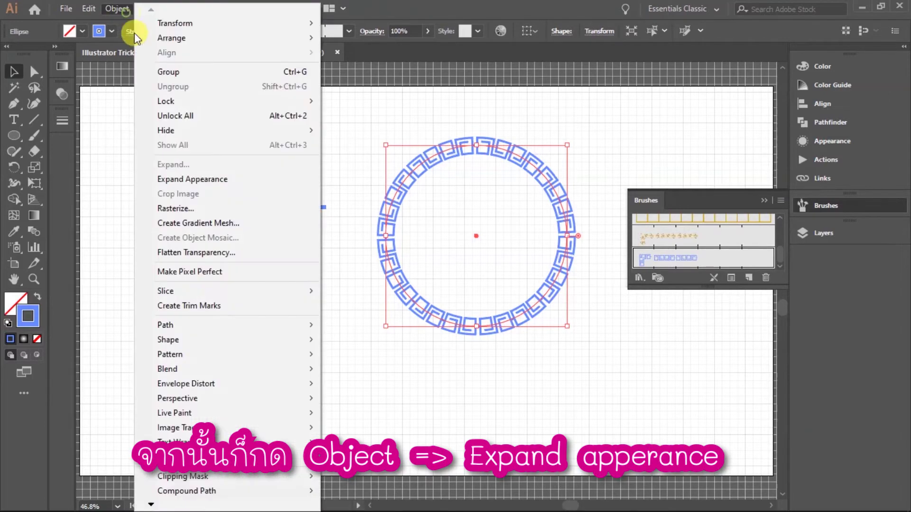
{"action": "left_click", "coordinate": [209, 177]}
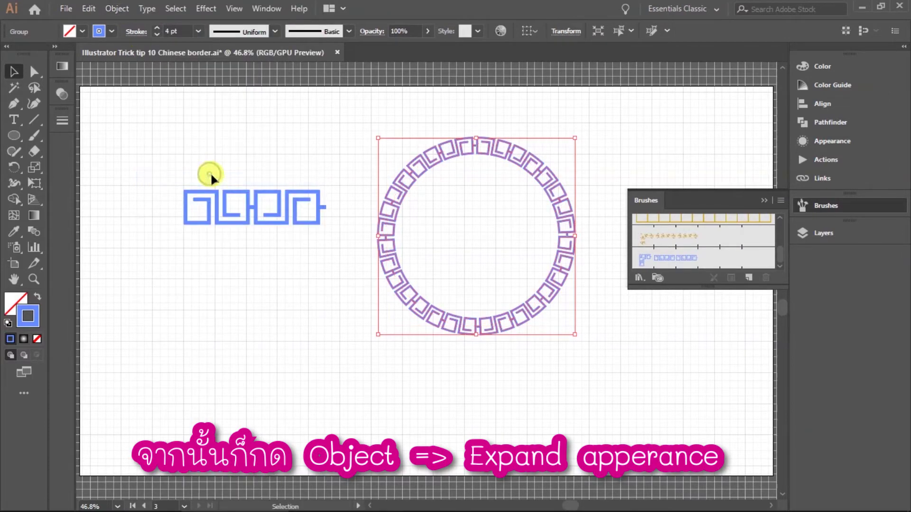
{"action": "left_click", "coordinate": [539, 229]}
{"action": "left_click", "coordinate": [547, 184]}
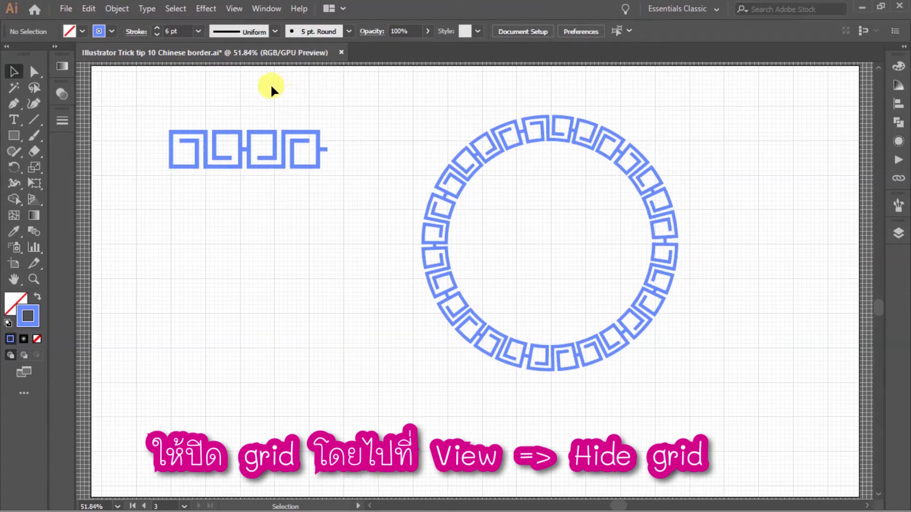
Step: Hide the grid and turn off Snap to Grid
{"action": "left_click", "coordinate": [234, 11]}
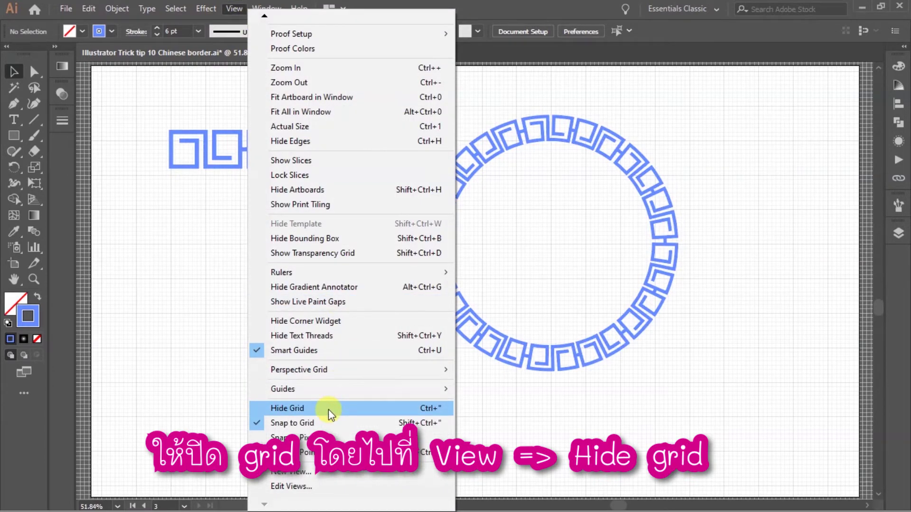
{"action": "left_click", "coordinate": [328, 409]}
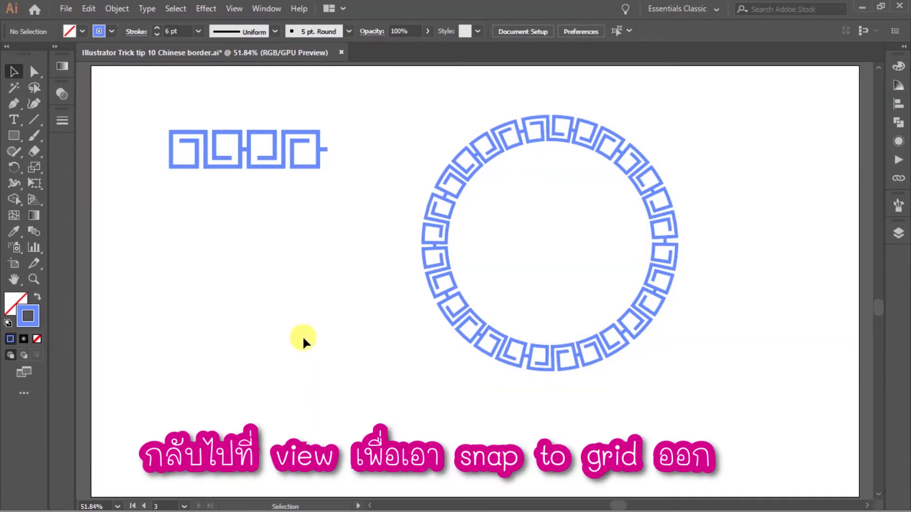
{"action": "left_click", "coordinate": [235, 8]}
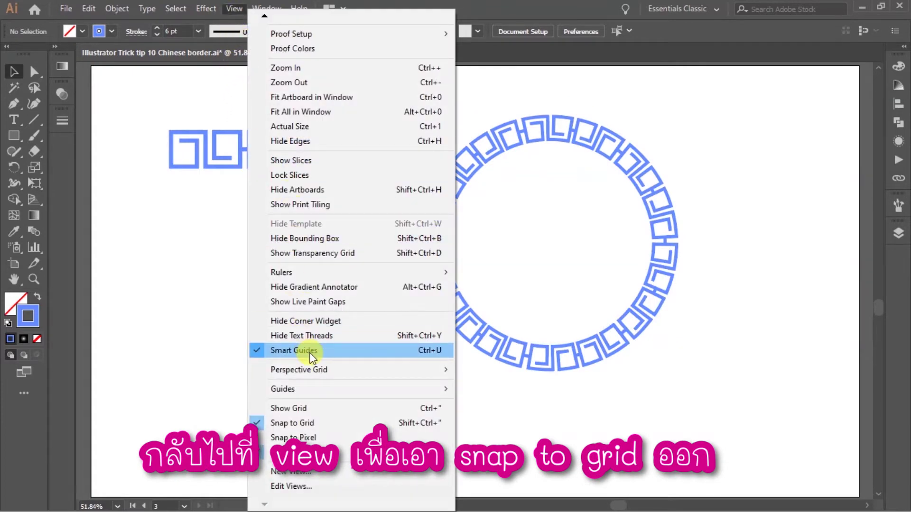
{"action": "left_click", "coordinate": [295, 423]}
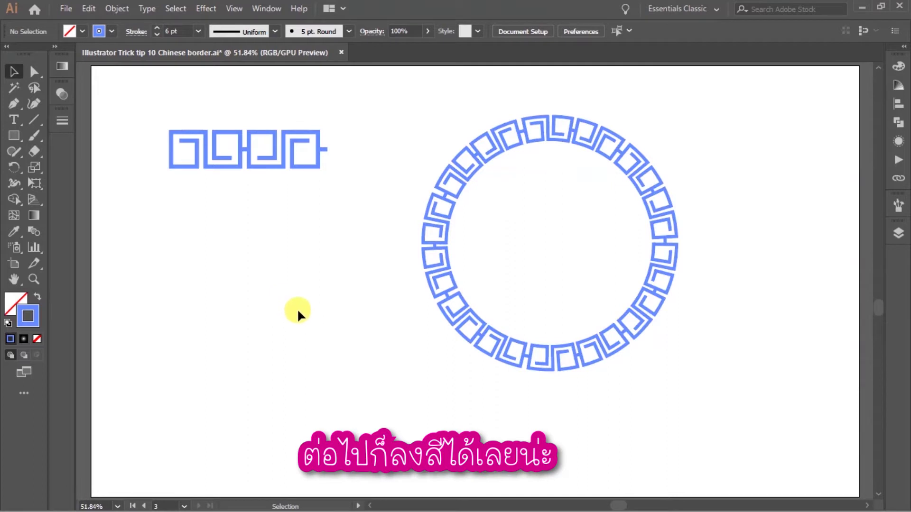
Step: Give the ring's stroke the White, Black gradient as a radial type, applied across the stroke
{"action": "left_click", "coordinate": [436, 253]}
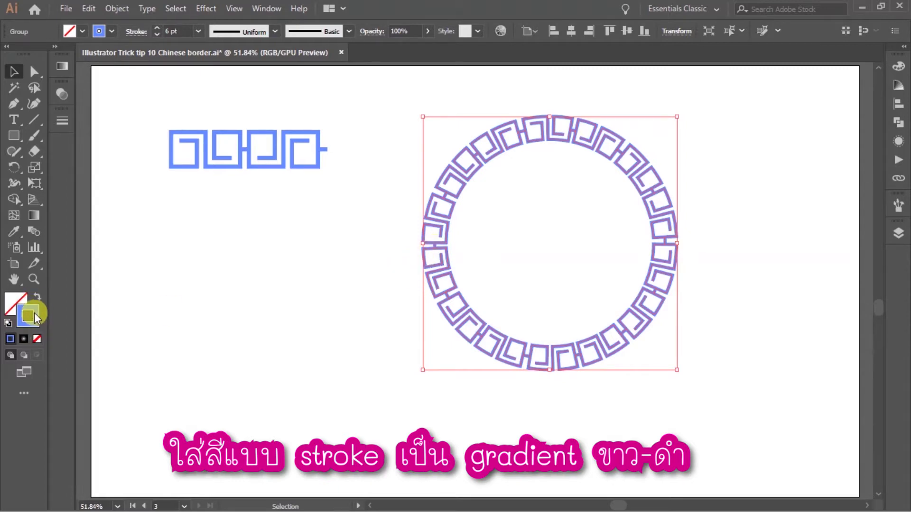
{"action": "left_click", "coordinate": [23, 339]}
{"action": "left_click", "coordinate": [103, 87]}
{"action": "left_click", "coordinate": [104, 88]}
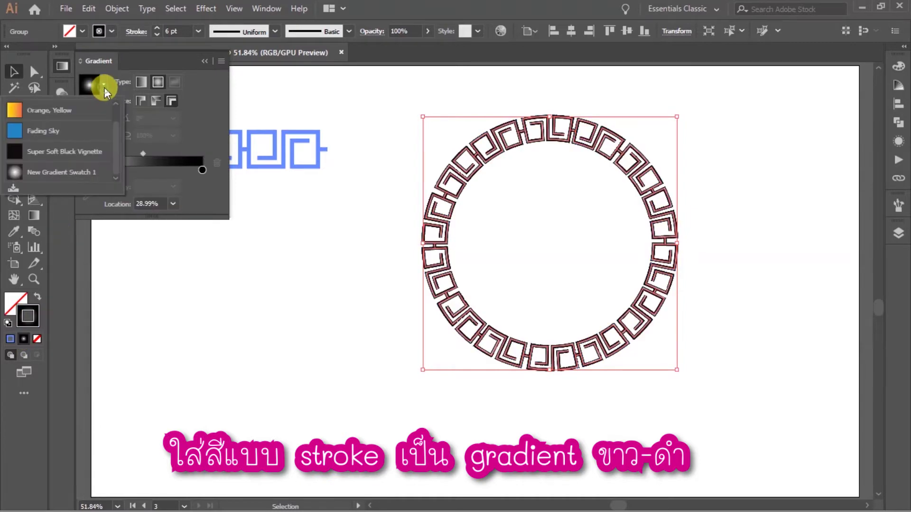
{"action": "scroll", "coordinate": [112, 141], "scroll_direction": "up", "scroll_amount": 1}
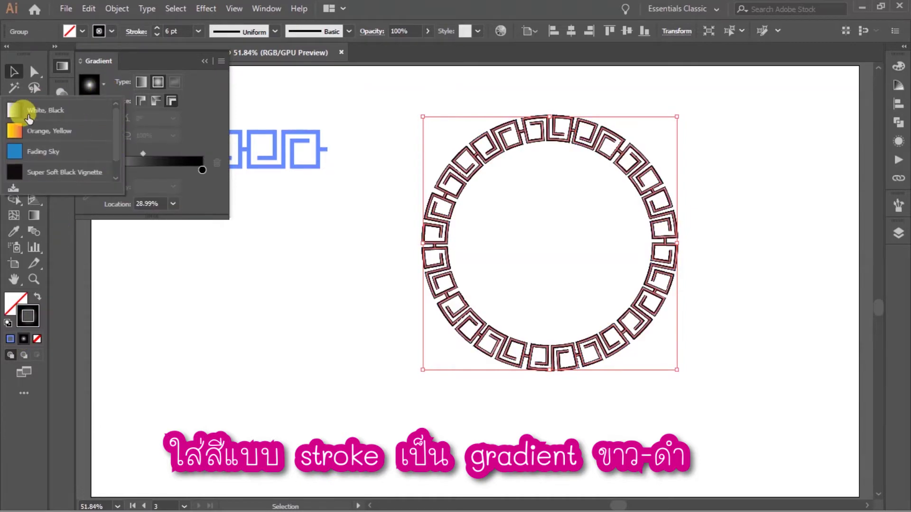
{"action": "left_click", "coordinate": [28, 113]}
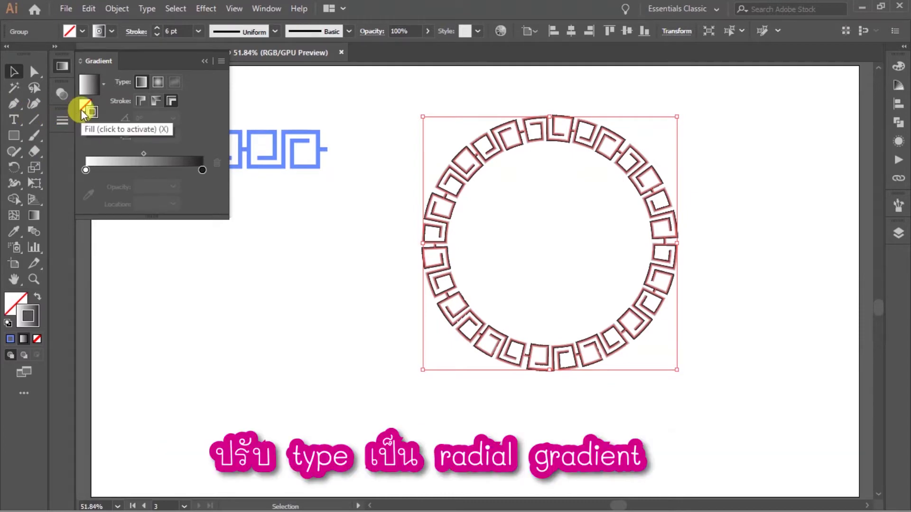
{"action": "left_click", "coordinate": [156, 83]}
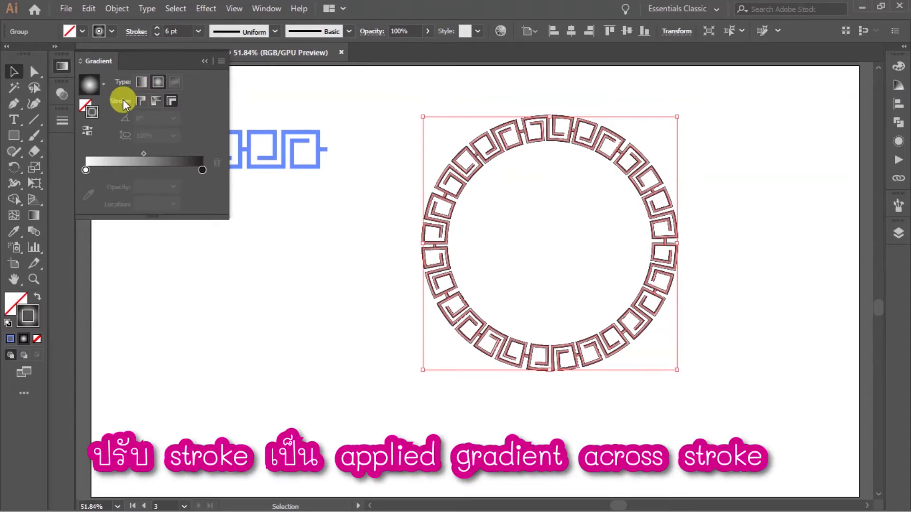
{"action": "left_click", "coordinate": [171, 101]}
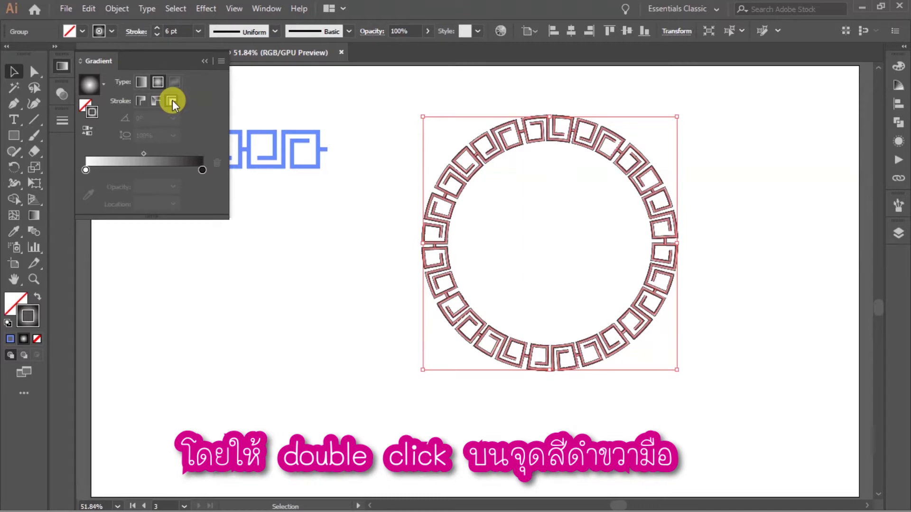
Step: Set the dark end stop of the ring's stroke gradient to pure black, RGB 0, 0, 0 (#000000)
{"action": "left_click", "coordinate": [202, 170]}
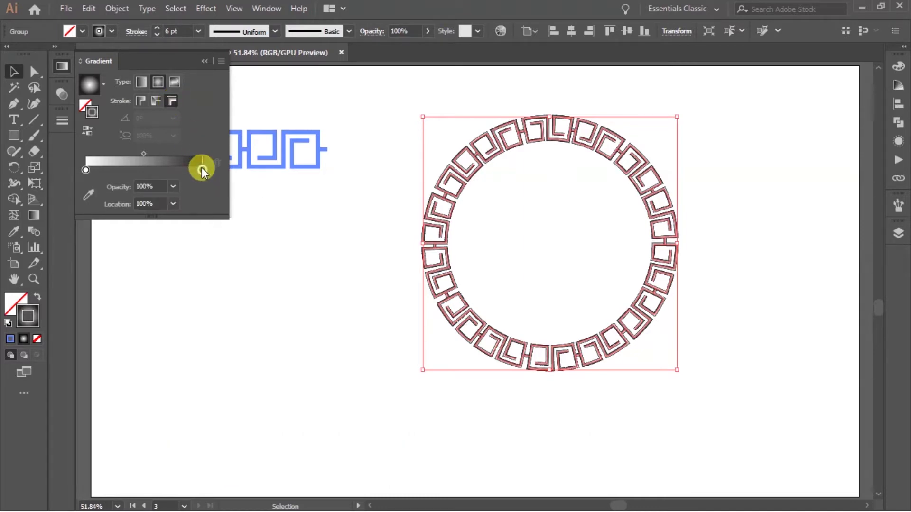
{"action": "double_click", "coordinate": [203, 171]}
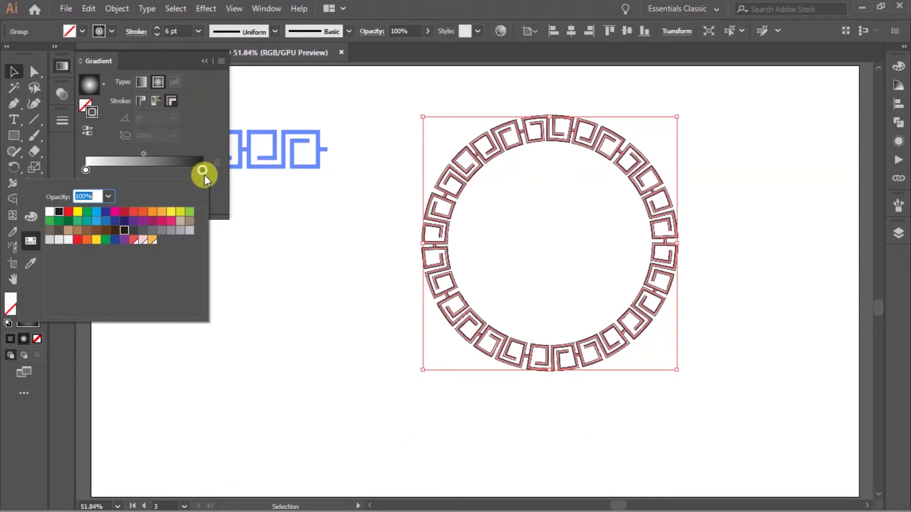
{"action": "left_click", "coordinate": [30, 214]}
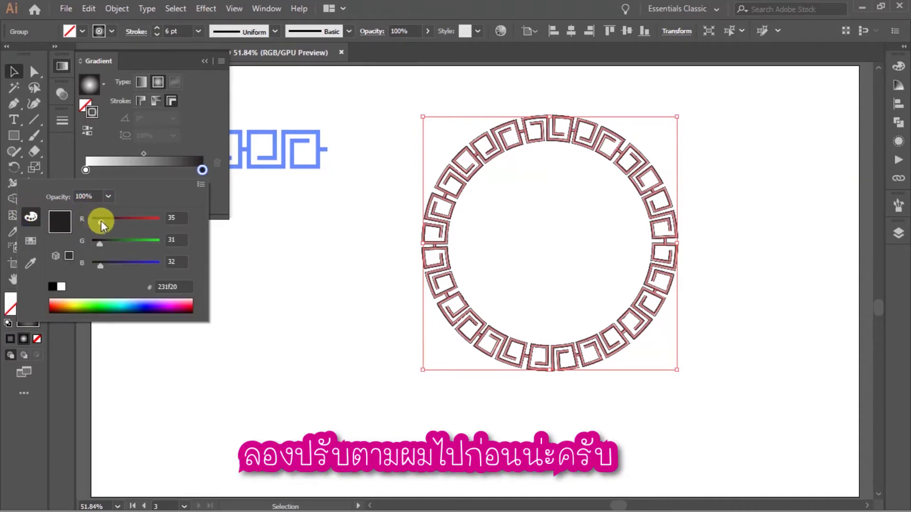
{"action": "left_click_drag", "start_coordinate": [101, 220], "coordinate": [24, 269]}
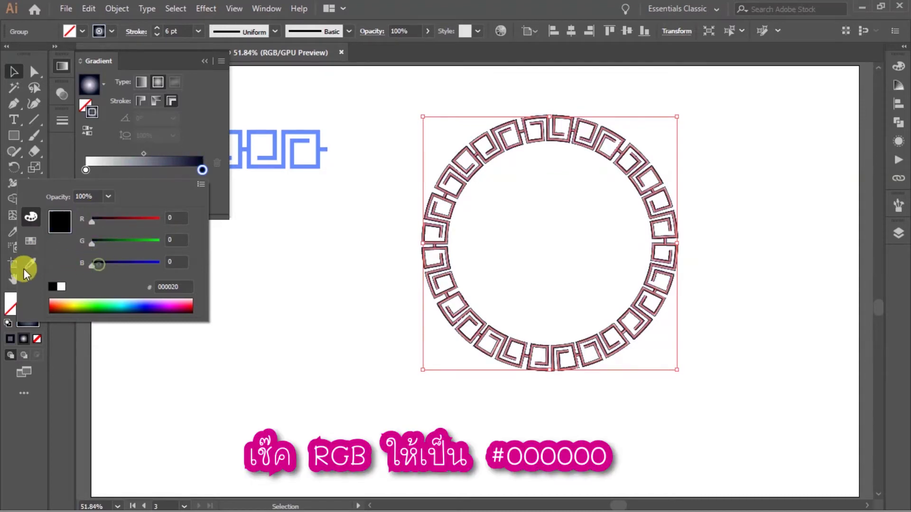
{"action": "left_click", "coordinate": [200, 185]}
{"action": "left_click", "coordinate": [231, 231]}
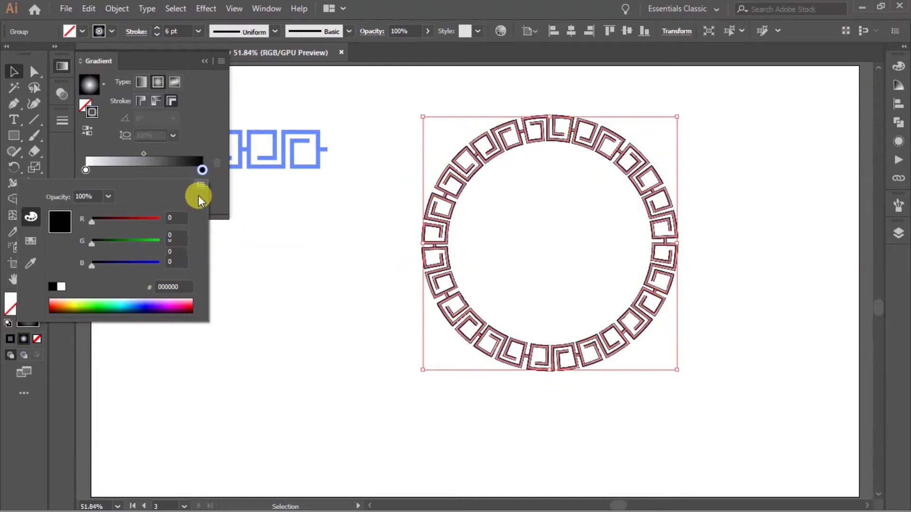
{"action": "left_click", "coordinate": [200, 186]}
{"action": "left_click_drag", "start_coordinate": [142, 222], "coordinate": [159, 270]}
{"action": "left_click", "coordinate": [200, 184]}
{"action": "left_click", "coordinate": [216, 203]}
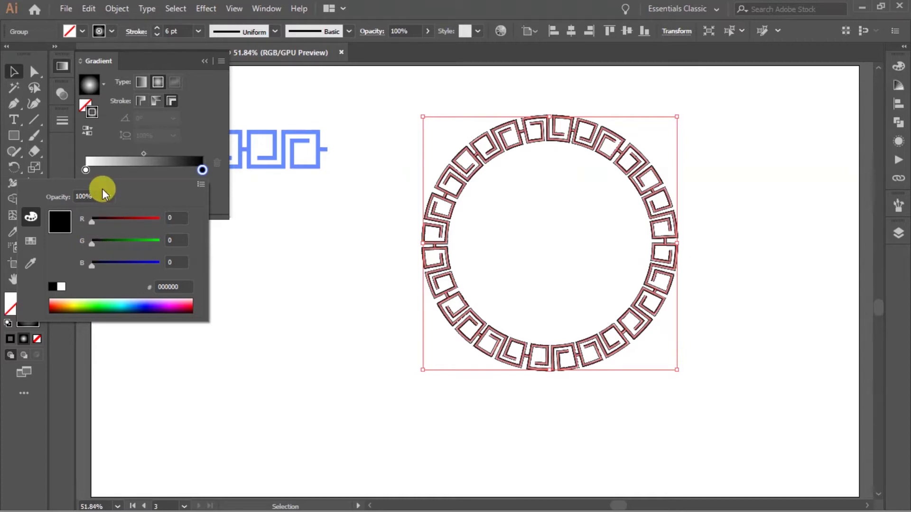
{"action": "left_click", "coordinate": [184, 151]}
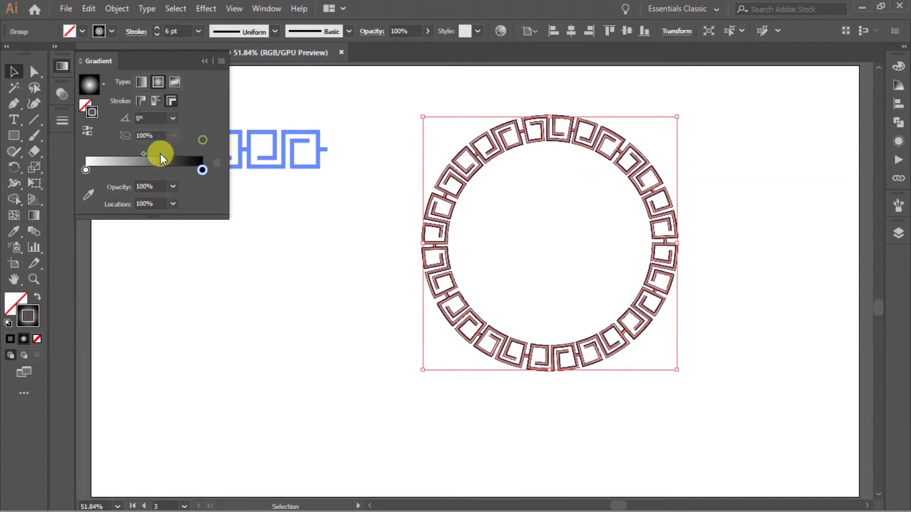
Step: Check the RGB colour values of the gradient's white start stop
{"action": "left_click", "coordinate": [84, 169]}
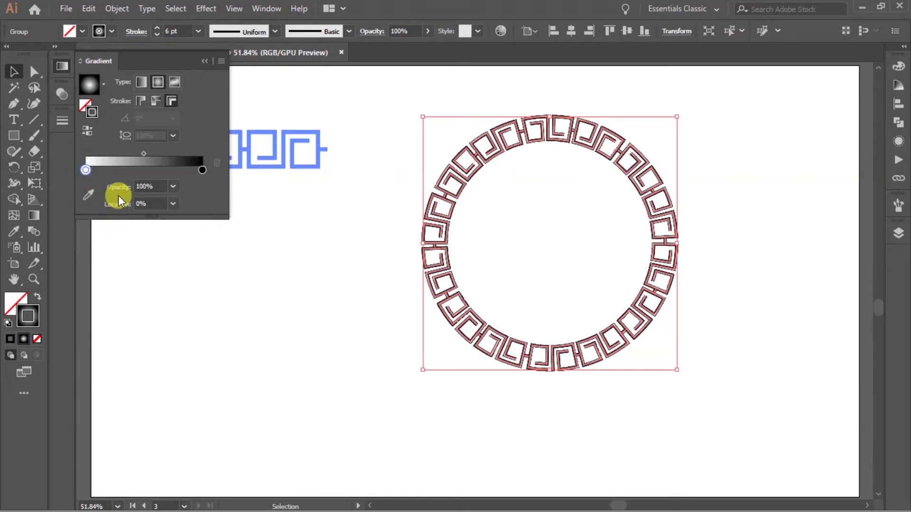
{"action": "double_click", "coordinate": [85, 170]}
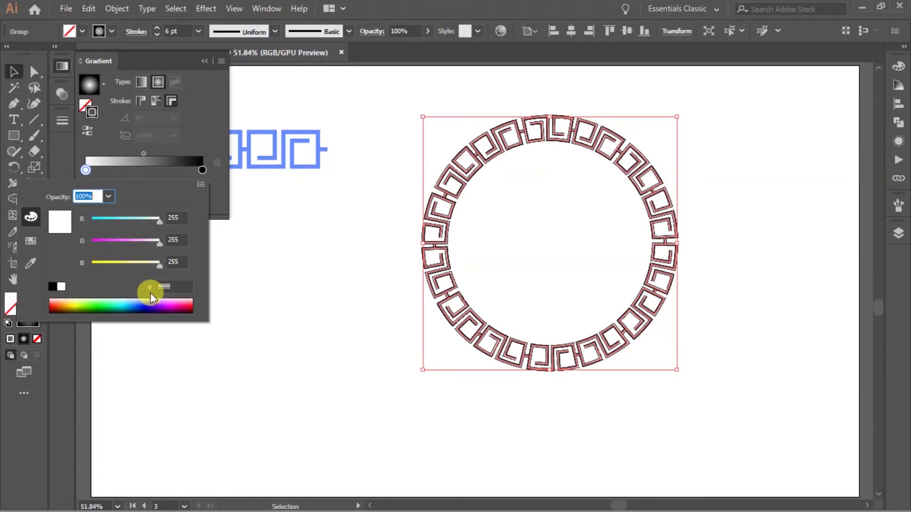
{"action": "left_click", "coordinate": [209, 142]}
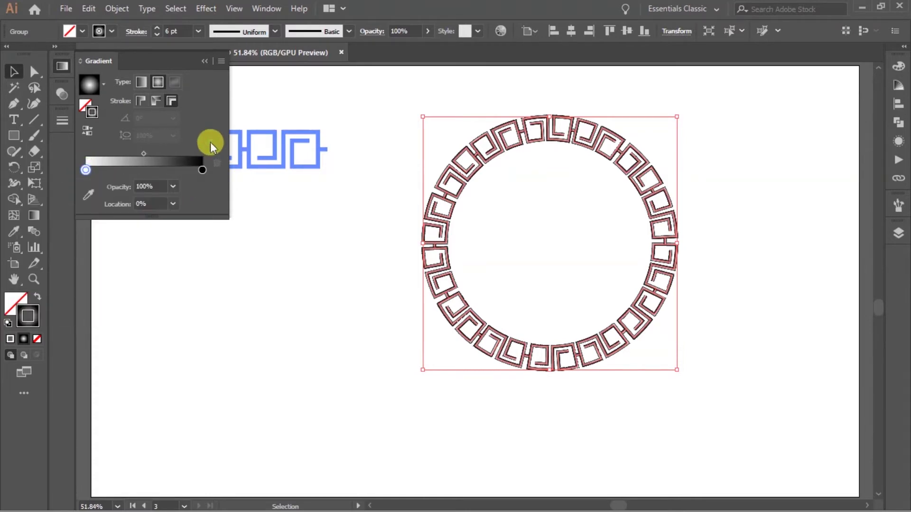
Step: Add a middle stop to the gradient, shift it toward the white end, and set the first midpoint's location to 63.68%
{"action": "left_click", "coordinate": [148, 171]}
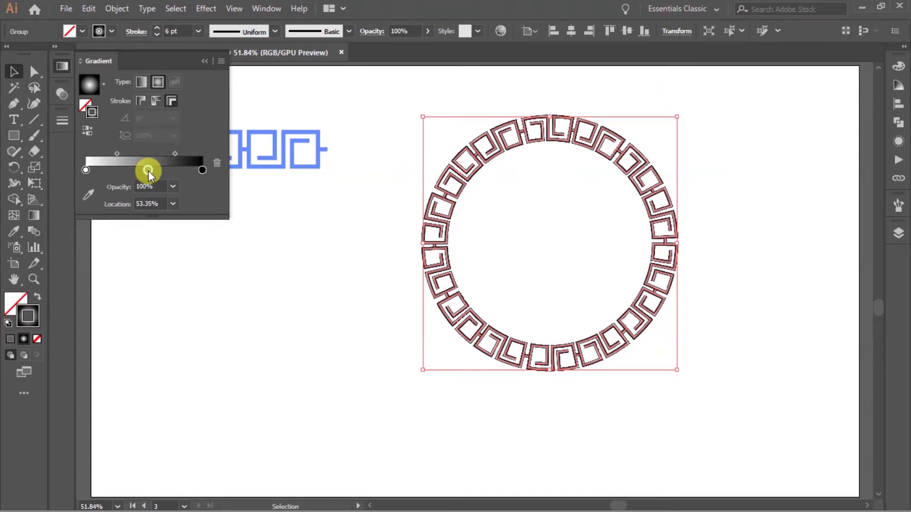
{"action": "left_click_drag", "start_coordinate": [148, 170], "coordinate": [109, 153]}
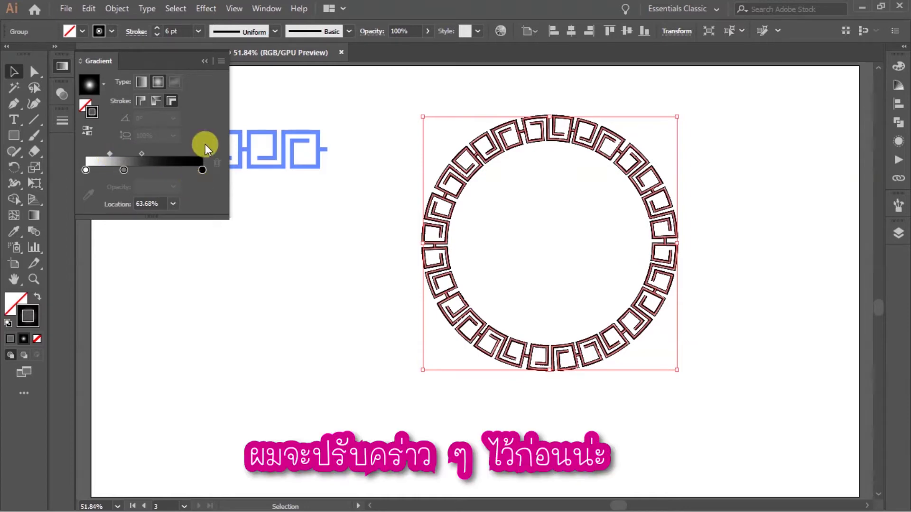
{"action": "left_click", "coordinate": [408, 356]}
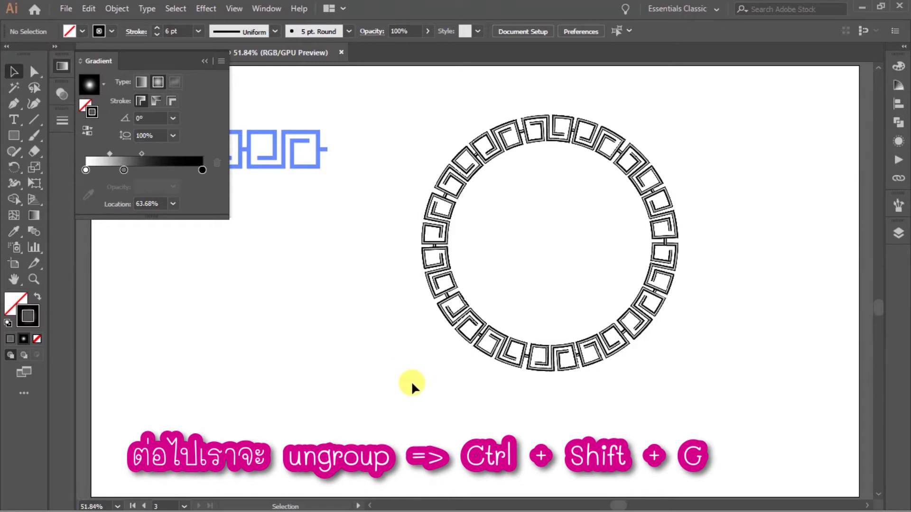
Step: Select the whole meander ring and ungroup it repeatedly until it consists of separate paths
{"action": "key", "text": "ctrl"}
{"action": "left_click_drag", "start_coordinate": [414, 381], "coordinate": [751, 135]}
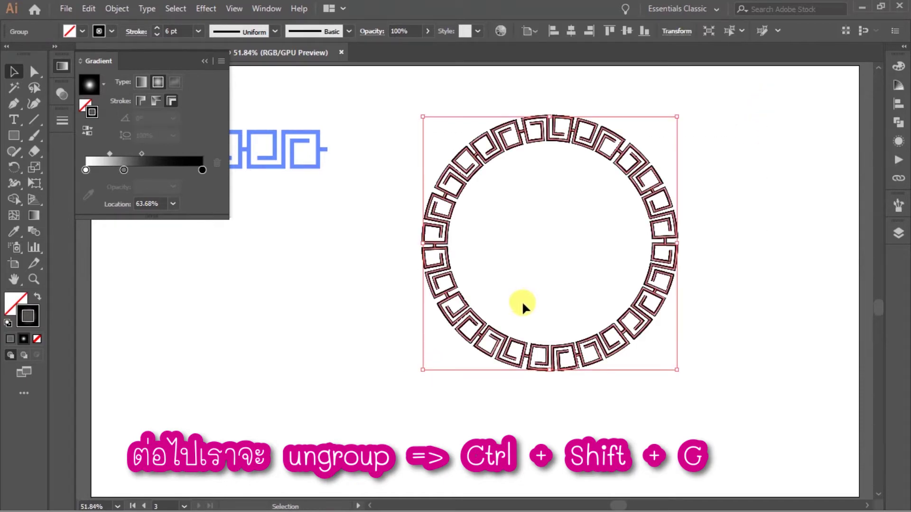
{"action": "key", "text": "ctrl+shift+g"}
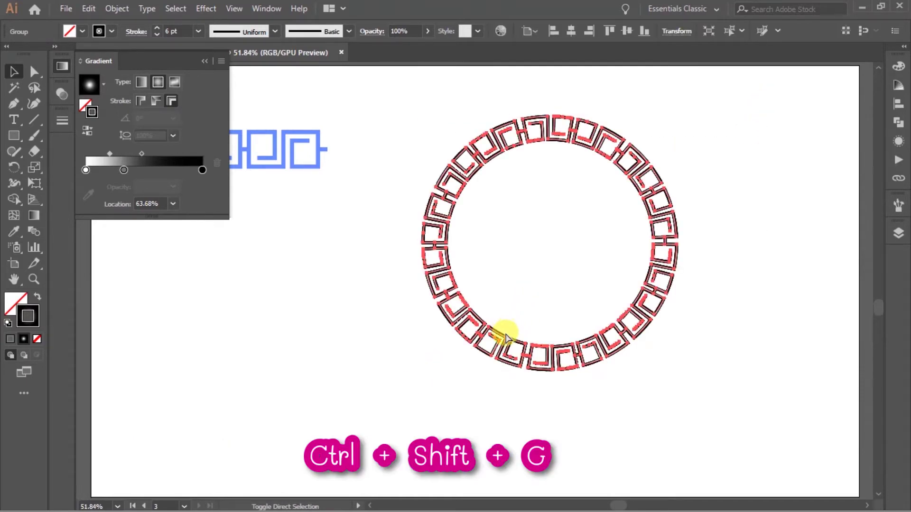
{"action": "left_click", "coordinate": [502, 333]}
{"action": "key", "text": "ctrl+shift+g"}
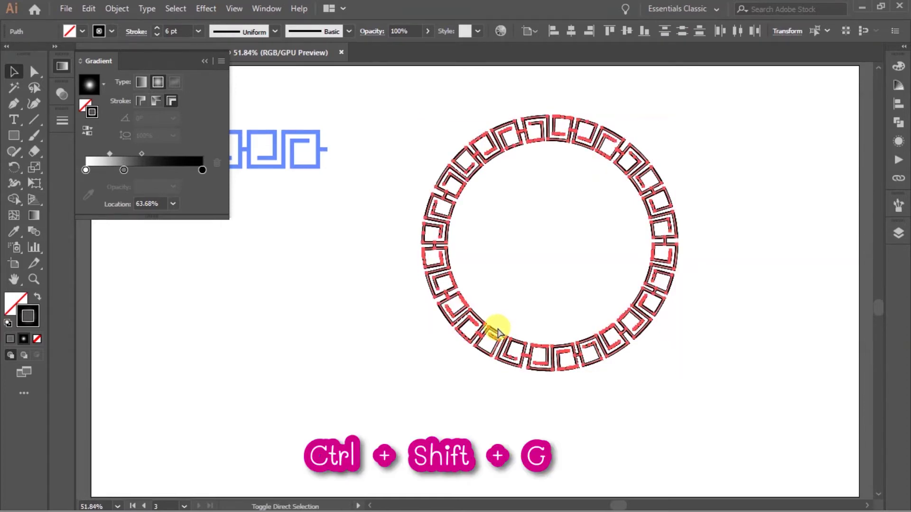
Step: Try moving individual meander pieces out of the ring, and undo those moves
{"action": "left_click_drag", "start_coordinate": [498, 332], "coordinate": [410, 354]}
{"action": "left_click", "coordinate": [446, 311]}
{"action": "left_click_drag", "start_coordinate": [447, 311], "coordinate": [403, 284]}
{"action": "left_click_drag", "start_coordinate": [433, 230], "coordinate": [406, 202]}
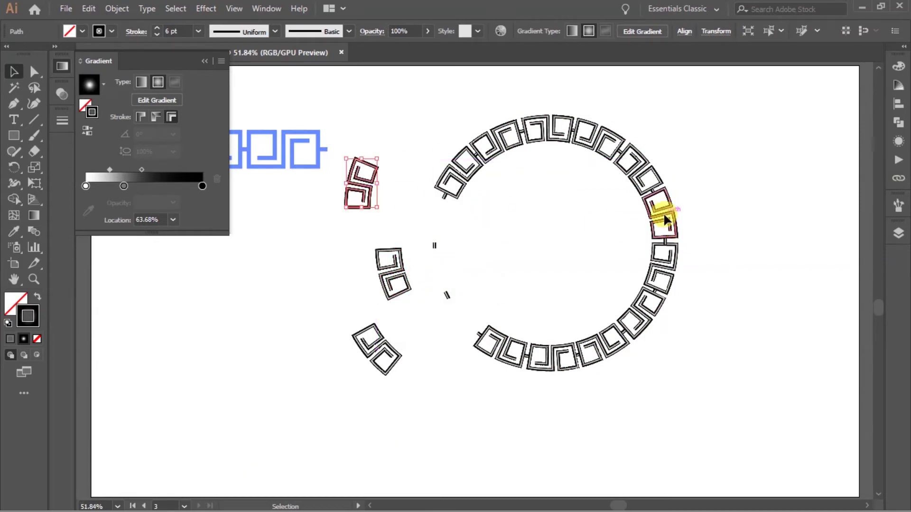
{"action": "left_click_drag", "start_coordinate": [662, 217], "coordinate": [710, 191]}
{"action": "left_click", "coordinate": [647, 179]}
{"action": "key", "text": "ctrl+z"}
{"action": "key", "text": "ctrl+z"}
{"action": "key", "text": "ctrl+z"}
{"action": "key", "text": "ctrl+z"}
{"action": "key", "text": "ctrl+z"}
{"action": "key", "text": "ctrl+z"}
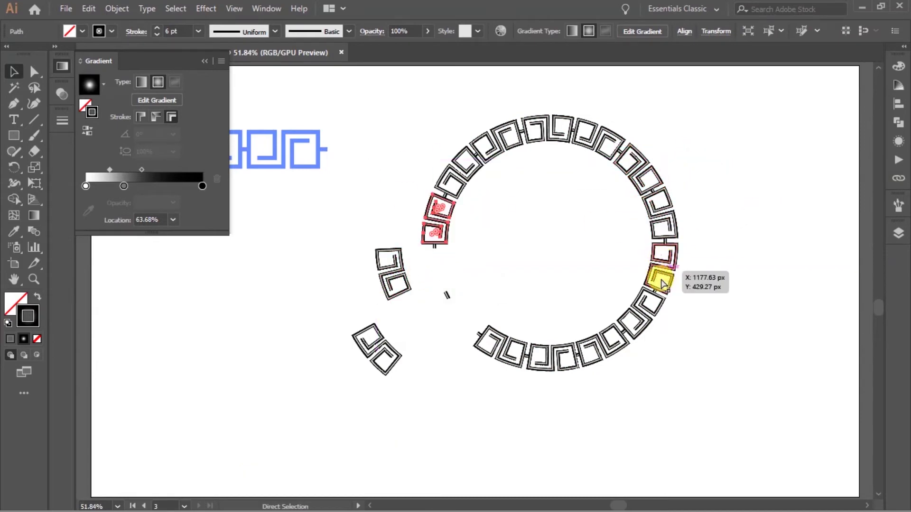
Step: Select all the ring's paths and set their stroke corners to Round Join
{"action": "left_click_drag", "start_coordinate": [409, 422], "coordinate": [721, 101]}
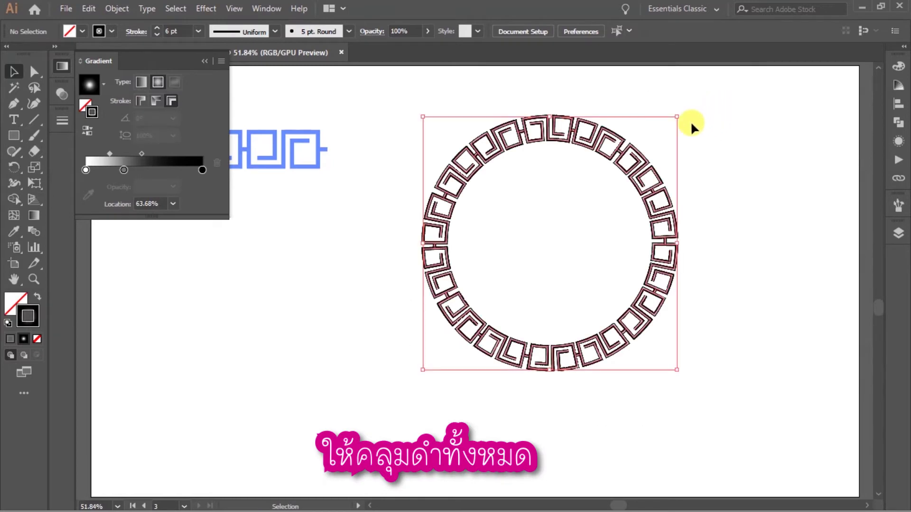
{"action": "left_click", "coordinate": [129, 34]}
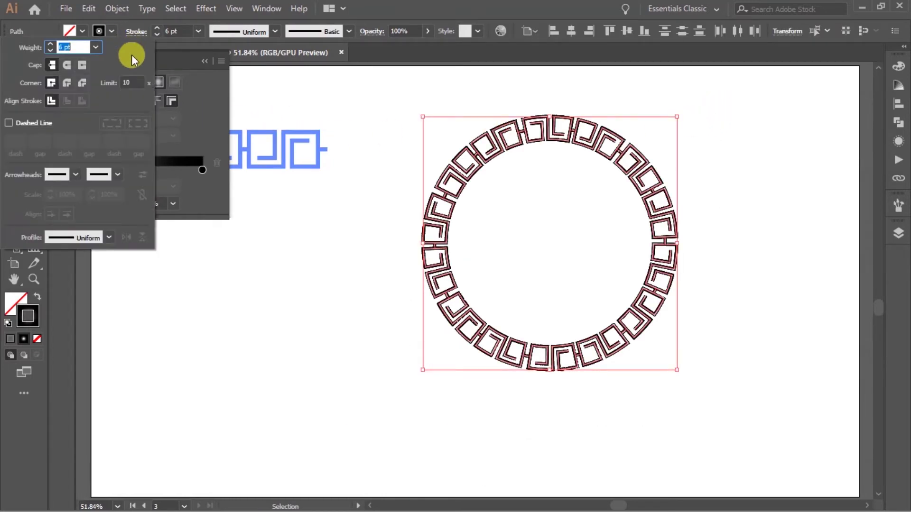
{"action": "left_click", "coordinate": [66, 84]}
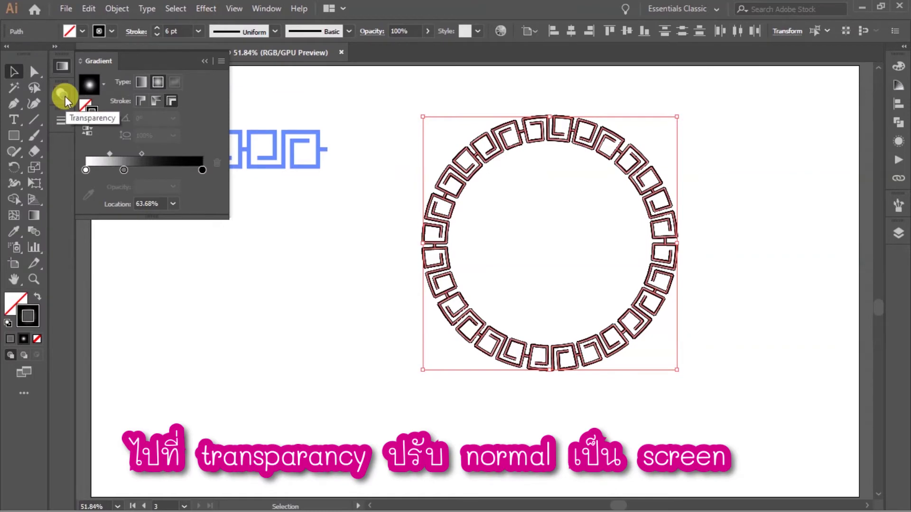
Step: Set the blending mode of the ring's paths to Screen
{"action": "left_click", "coordinate": [64, 96]}
{"action": "left_click", "coordinate": [123, 109]}
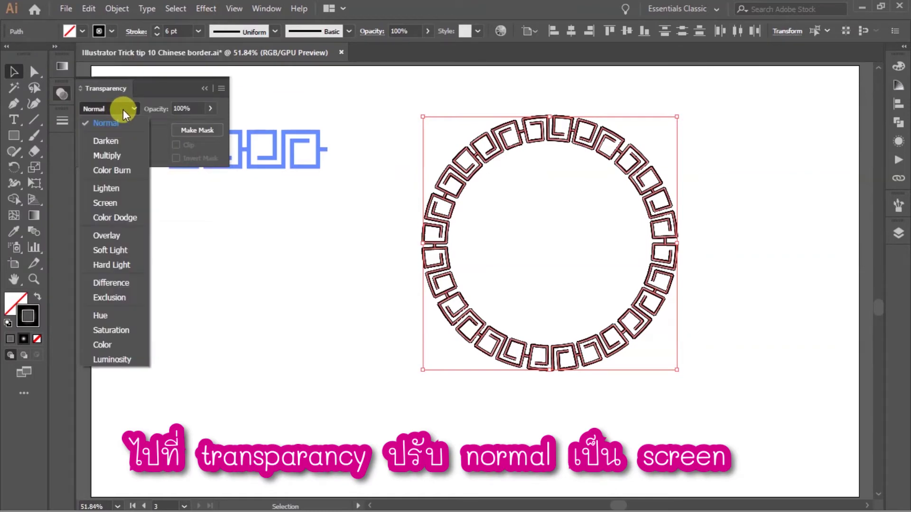
{"action": "left_click", "coordinate": [132, 197]}
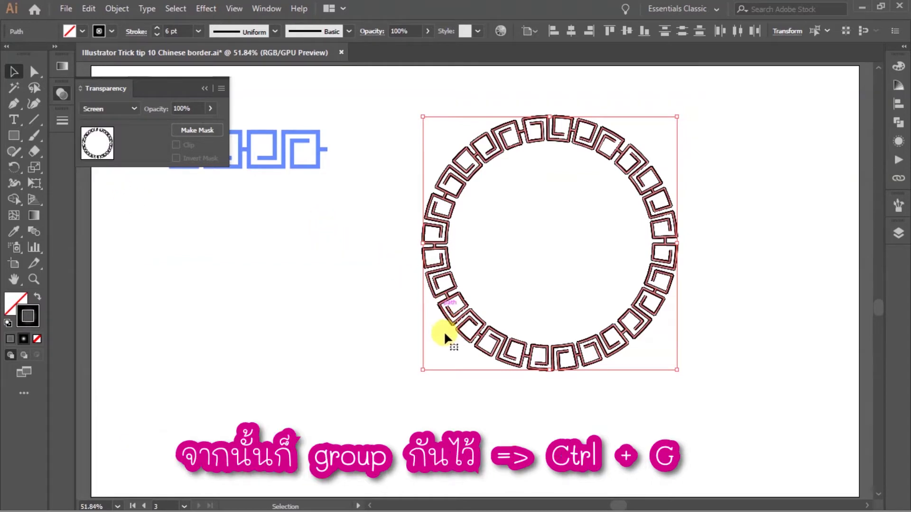
{"action": "left_click", "coordinate": [409, 327]}
{"action": "left_click", "coordinate": [205, 88]}
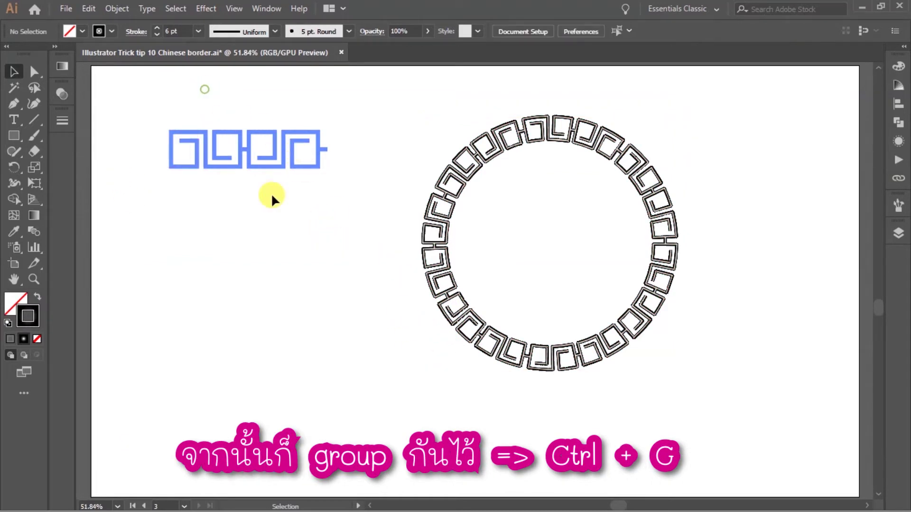
Step: Select all paths of the meander ring and group them
{"action": "left_click_drag", "start_coordinate": [385, 417], "coordinate": [758, 89]}
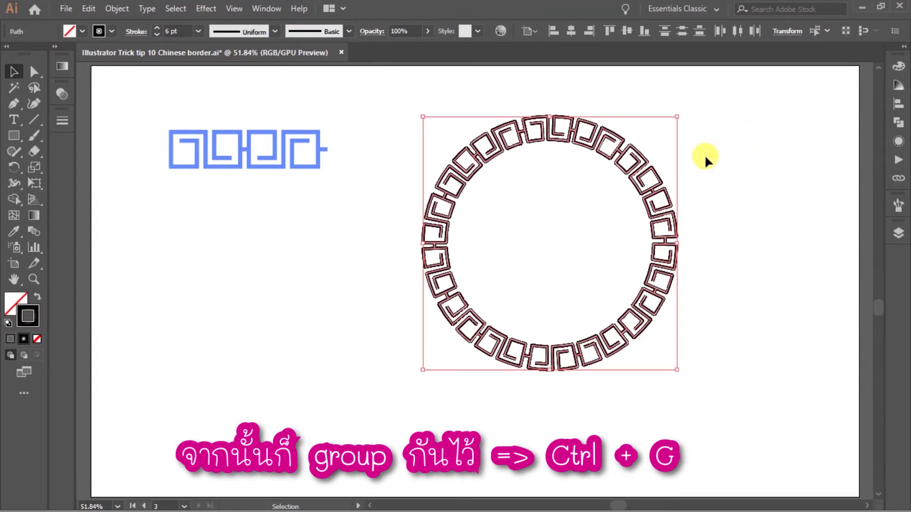
{"action": "key", "text": "ctrl"}
{"action": "key", "text": "ctrl+g"}
{"action": "left_click", "coordinate": [651, 455]}
Step: Switch to outline view and extend the loose connector on the ring's right side to meet the edge of the piece below
{"action": "key", "text": "ctrl+y"}
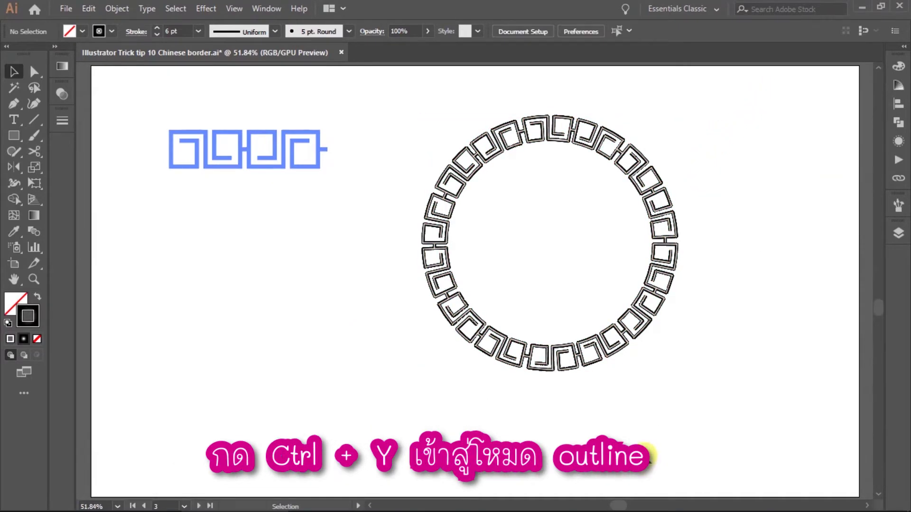
{"action": "scroll", "coordinate": [662, 237], "scroll_direction": "up", "scroll_amount": 5}
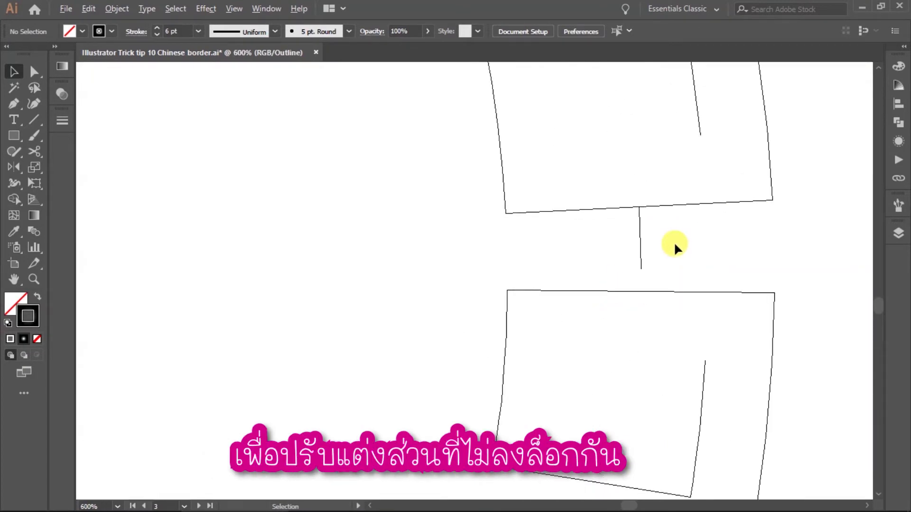
{"action": "scroll", "coordinate": [591, 329], "scroll_direction": "down", "scroll_amount": 2}
{"action": "scroll", "coordinate": [517, 338], "scroll_direction": "up", "scroll_amount": 4}
{"action": "key", "text": "a"}
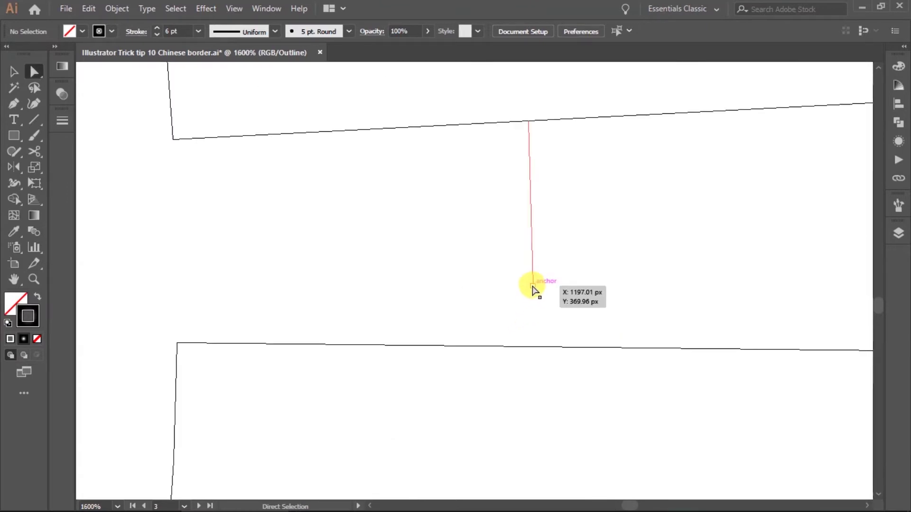
{"action": "left_click", "coordinate": [533, 286]}
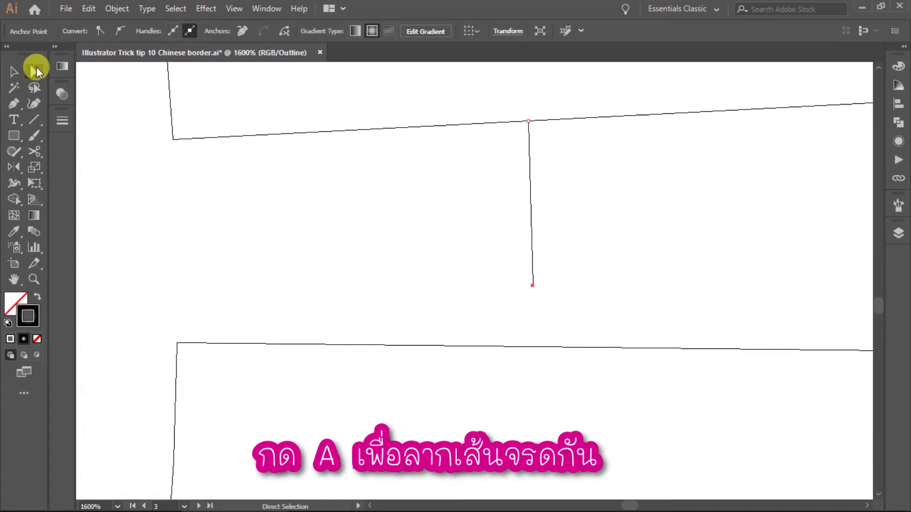
{"action": "left_click_drag", "start_coordinate": [533, 285], "coordinate": [534, 347]}
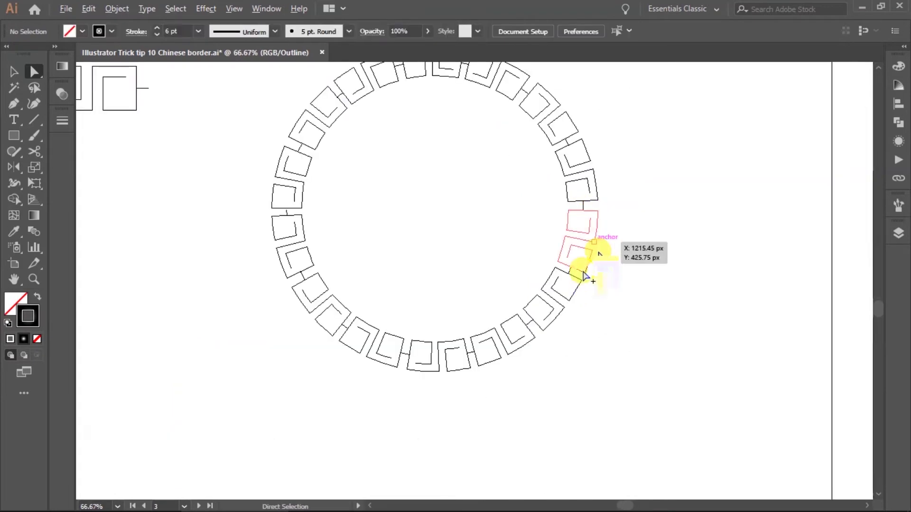
Step: Extend the loose connector on the ring's left side so its end meets the edge of the piece above
{"action": "left_click_drag", "start_coordinate": [599, 236], "coordinate": [699, 209]}
{"action": "scroll", "coordinate": [533, 326], "scroll_direction": "up", "scroll_amount": 5}
{"action": "scroll", "coordinate": [598, 256], "scroll_direction": "down", "scroll_amount": 3}
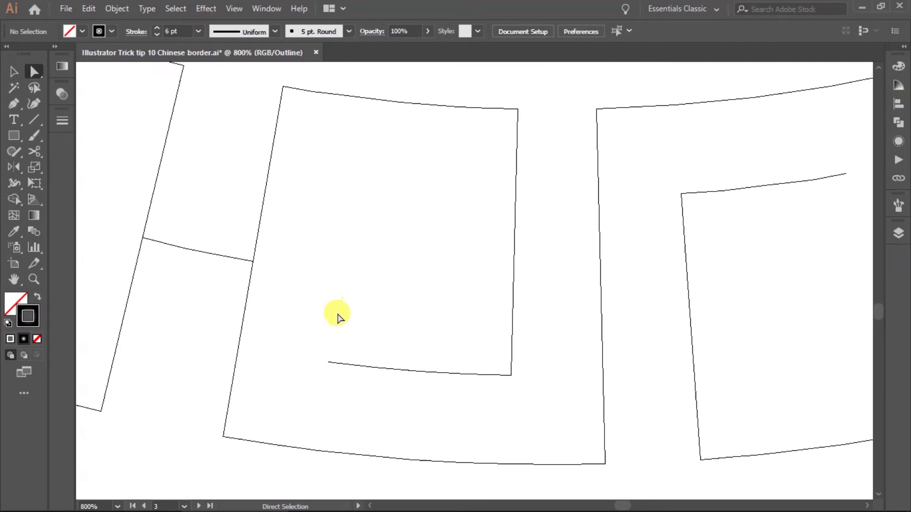
{"action": "left_click_drag", "start_coordinate": [298, 322], "coordinate": [411, 317]}
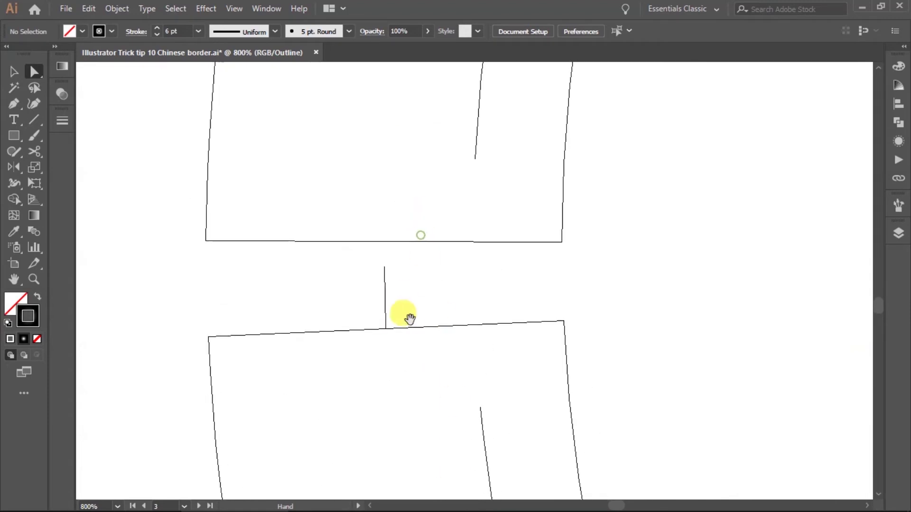
{"action": "scroll", "coordinate": [386, 270], "scroll_direction": "up", "scroll_amount": 1}
{"action": "left_click_drag", "start_coordinate": [384, 270], "coordinate": [382, 230]}
{"action": "scroll", "coordinate": [385, 280], "scroll_direction": "up", "scroll_amount": 1}
{"action": "left_click", "coordinate": [392, 299]}
{"action": "left_click_drag", "start_coordinate": [388, 243], "coordinate": [385, 265]}
{"action": "left_click", "coordinate": [439, 298]}
Step: Check the remaining connectors along the ring's upper arc and return to the normal colour preview
{"action": "scroll", "coordinate": [439, 233], "scroll_direction": "down", "scroll_amount": 2}
{"action": "left_click_drag", "start_coordinate": [440, 234], "coordinate": [376, 417]}
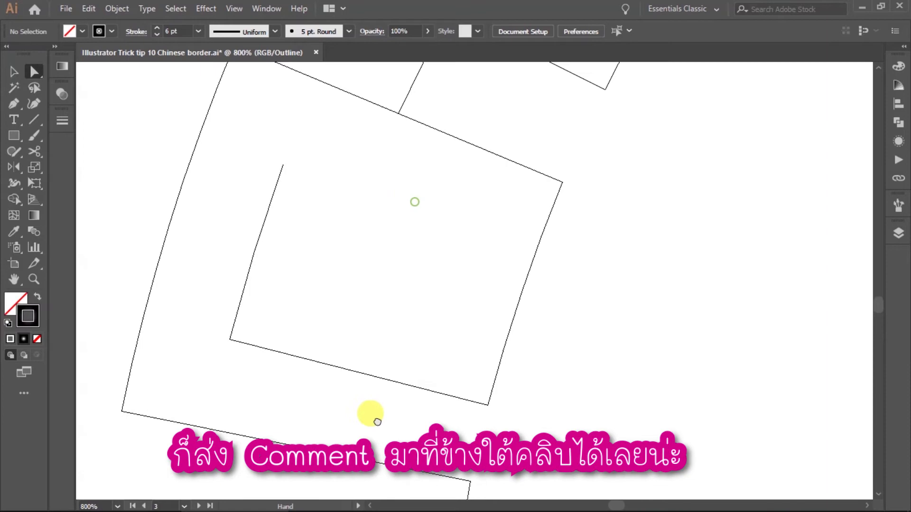
{"action": "left_click_drag", "start_coordinate": [454, 197], "coordinate": [269, 342]}
{"action": "scroll", "coordinate": [356, 309], "scroll_direction": "down", "scroll_amount": 5}
{"action": "scroll", "coordinate": [386, 248], "scroll_direction": "up", "scroll_amount": 2}
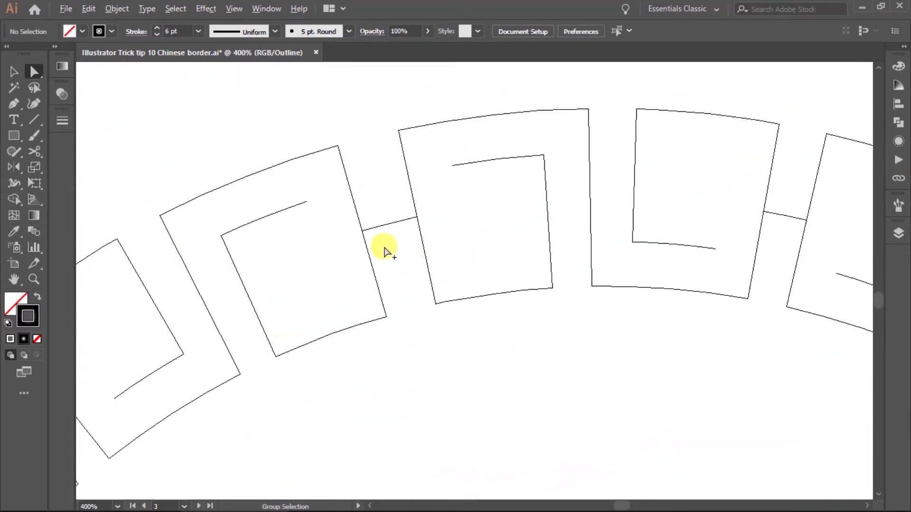
{"action": "scroll", "coordinate": [400, 280], "scroll_direction": "down", "scroll_amount": 2}
{"action": "scroll", "coordinate": [522, 276], "scroll_direction": "down", "scroll_amount": 5}
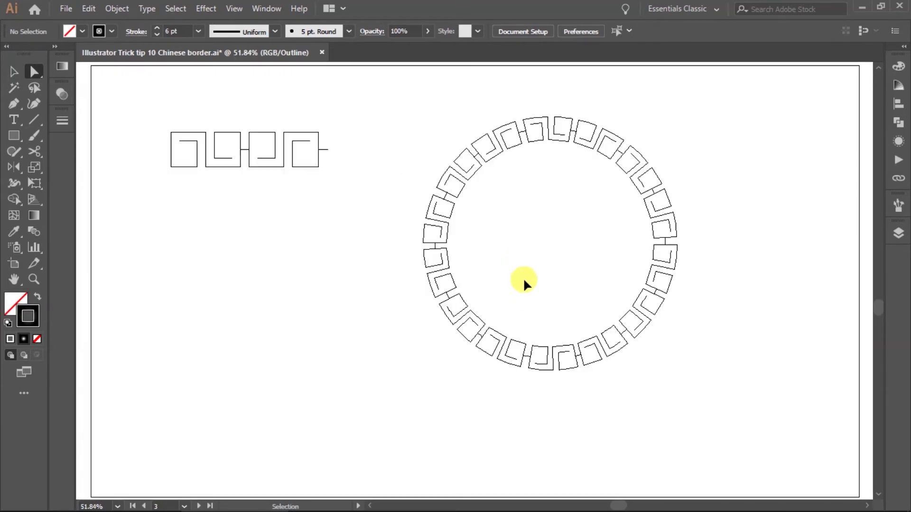
{"action": "key", "text": "ctrl+y"}
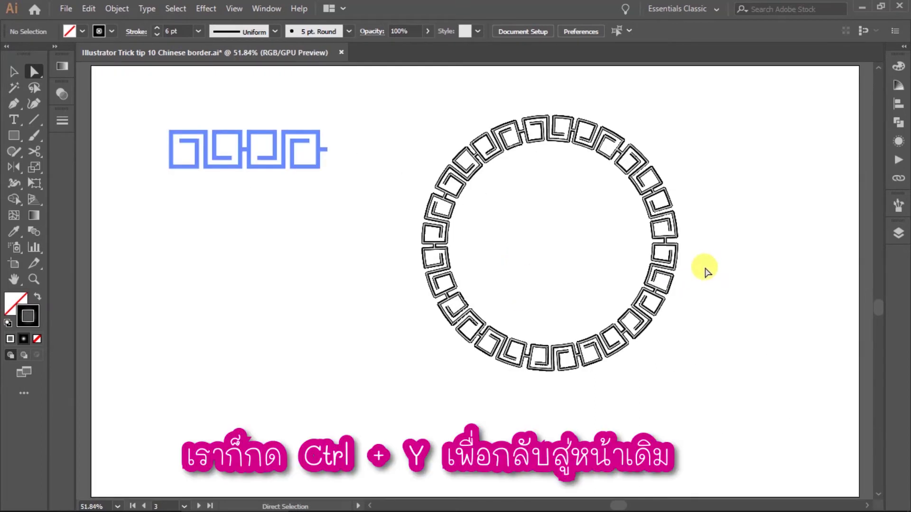
{"action": "key", "text": "v"}
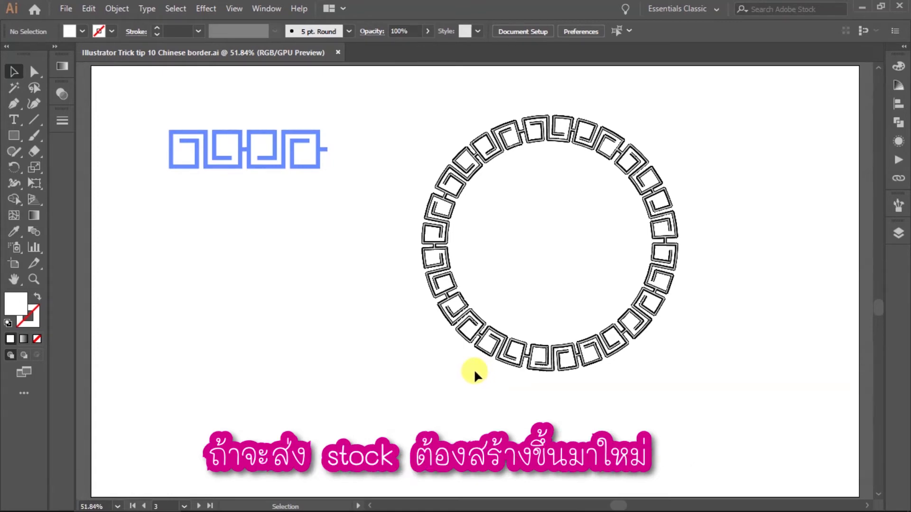
Step: Paste the dark brick-wall background, fit it over the ring, and send it to the back
{"action": "key", "text": "a"}
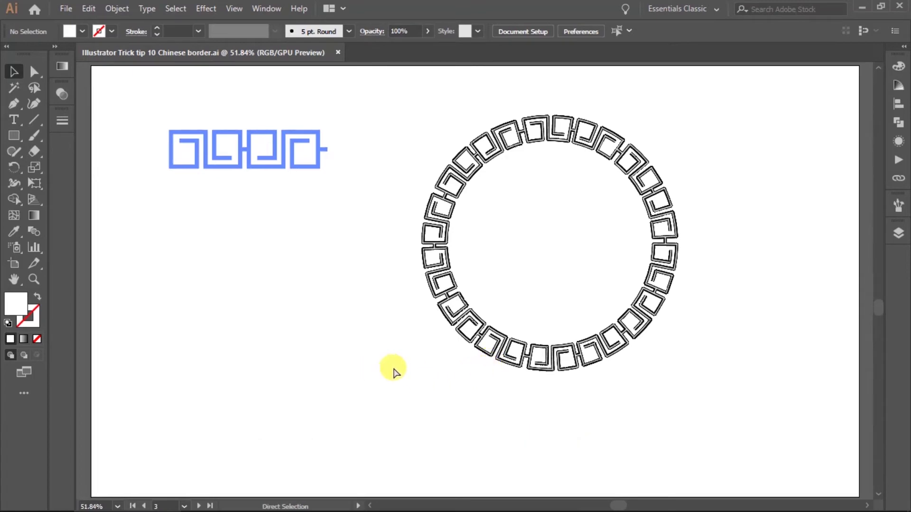
{"action": "key", "text": "v"}
{"action": "key", "text": "ctrl+v"}
{"action": "left_click_drag", "start_coordinate": [557, 351], "coordinate": [654, 268]}
{"action": "right_click", "coordinate": [629, 217]}
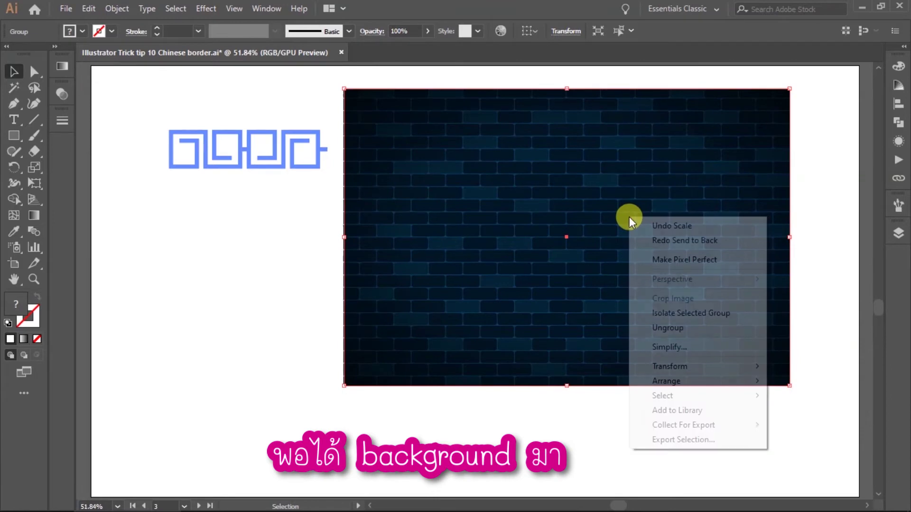
{"action": "mouse_move", "coordinate": [678, 379]}
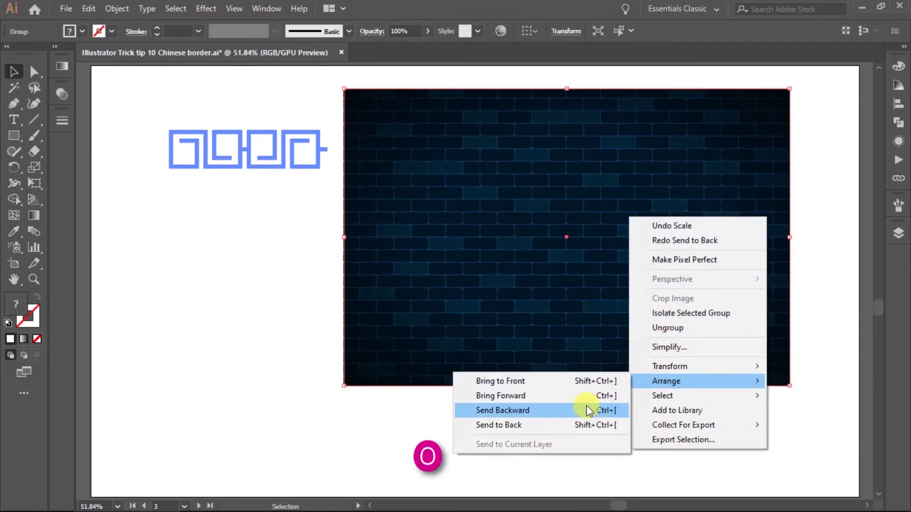
{"action": "left_click", "coordinate": [557, 426]}
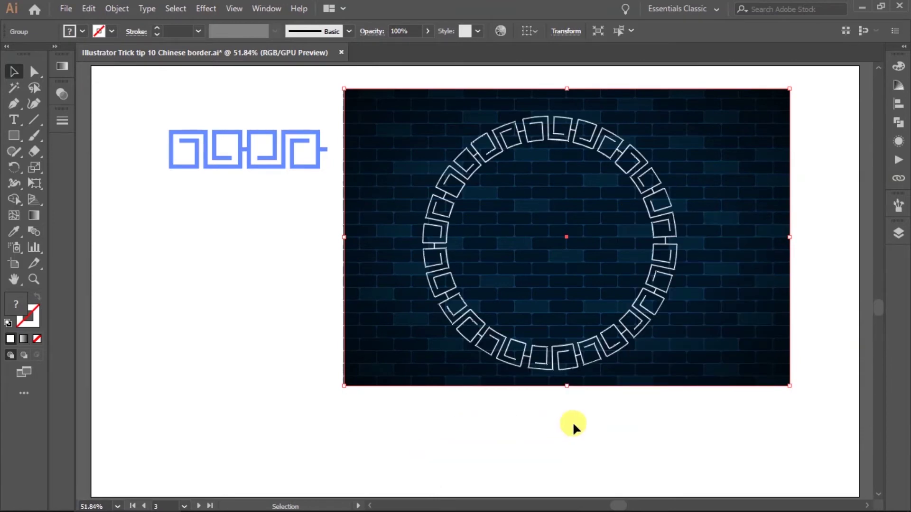
{"action": "left_click", "coordinate": [573, 422]}
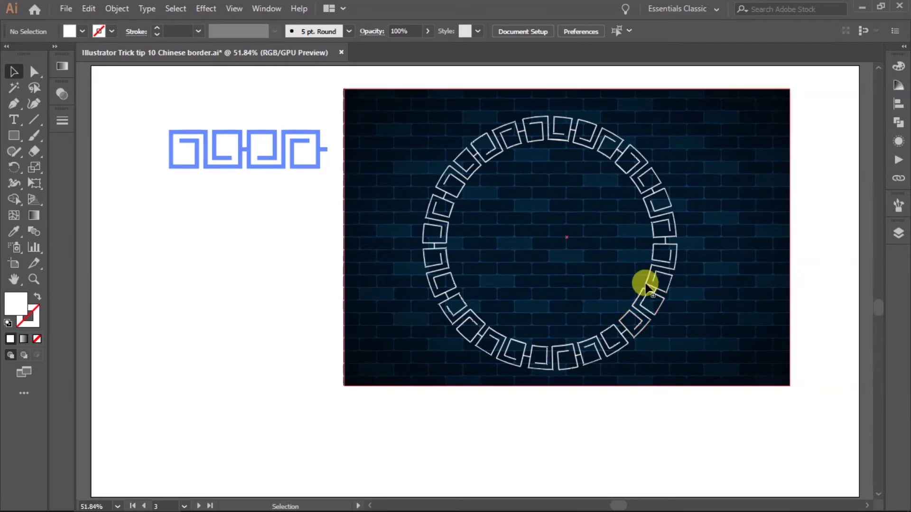
Step: Position the ring over the brick background, then centre both horizontally and vertically with Align to Selection
{"action": "left_click_drag", "start_coordinate": [654, 285], "coordinate": [673, 273]}
{"action": "left_click", "coordinate": [542, 449]}
{"action": "left_click_drag", "start_coordinate": [481, 431], "coordinate": [783, 187]}
{"action": "left_click_drag", "start_coordinate": [516, 432], "coordinate": [801, 193]}
{"action": "left_click", "coordinate": [898, 104]}
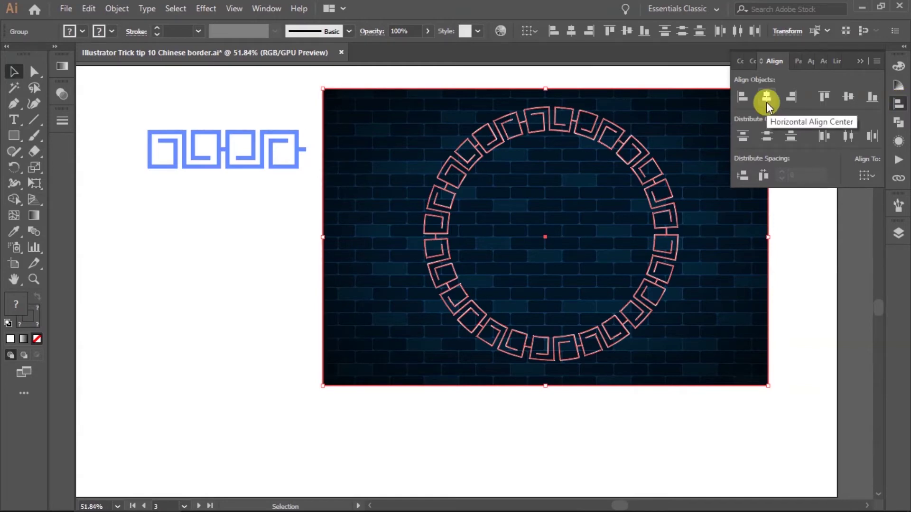
{"action": "left_click", "coordinate": [866, 176]}
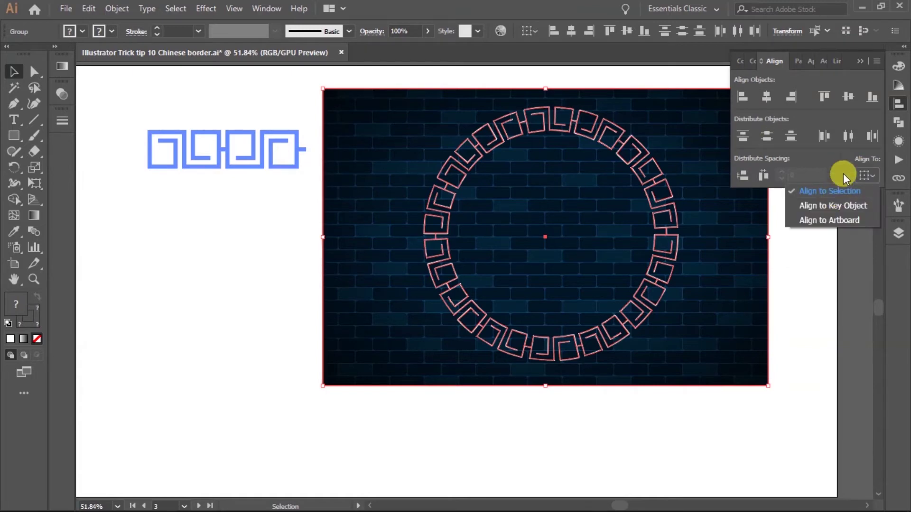
{"action": "left_click", "coordinate": [763, 93]}
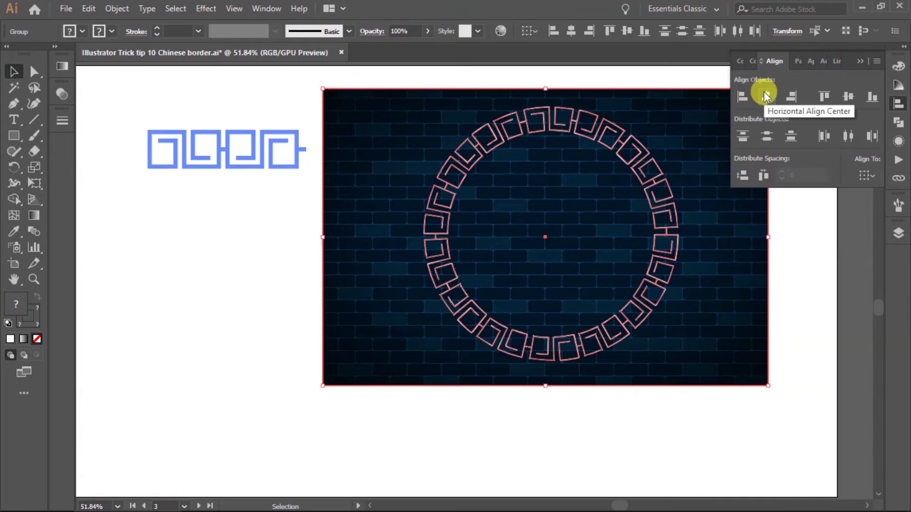
{"action": "left_click", "coordinate": [847, 97]}
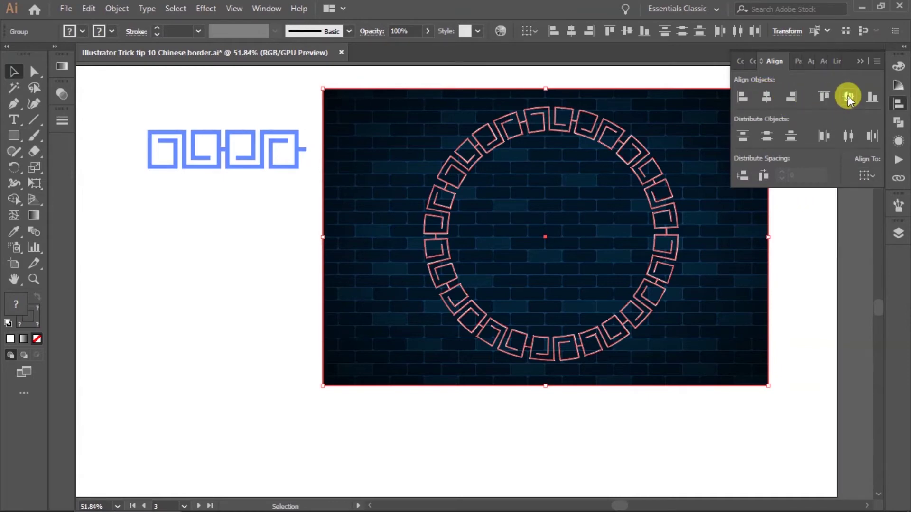
{"action": "left_click", "coordinate": [862, 61]}
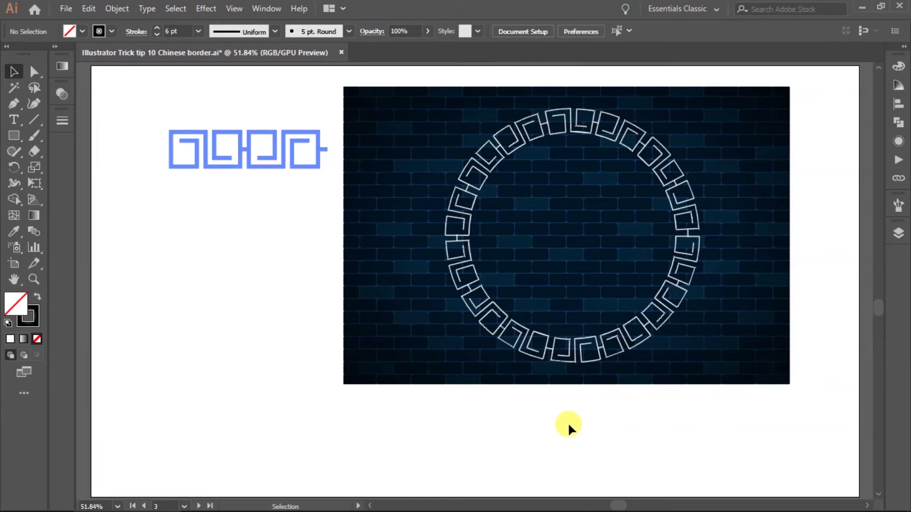
Step: Open the ring's stroke gradient settings and paste the reference image of the gradient values beside the brick background
{"action": "left_click", "coordinate": [597, 349]}
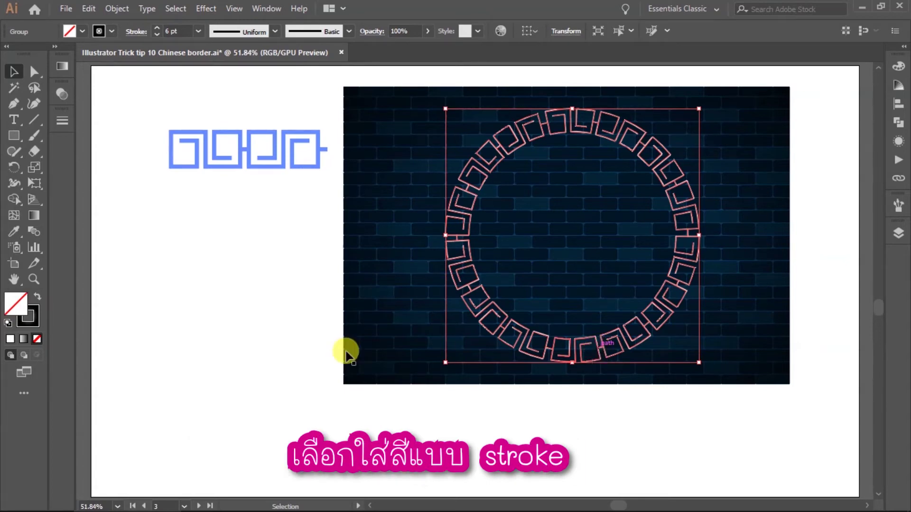
{"action": "left_click", "coordinate": [37, 315]}
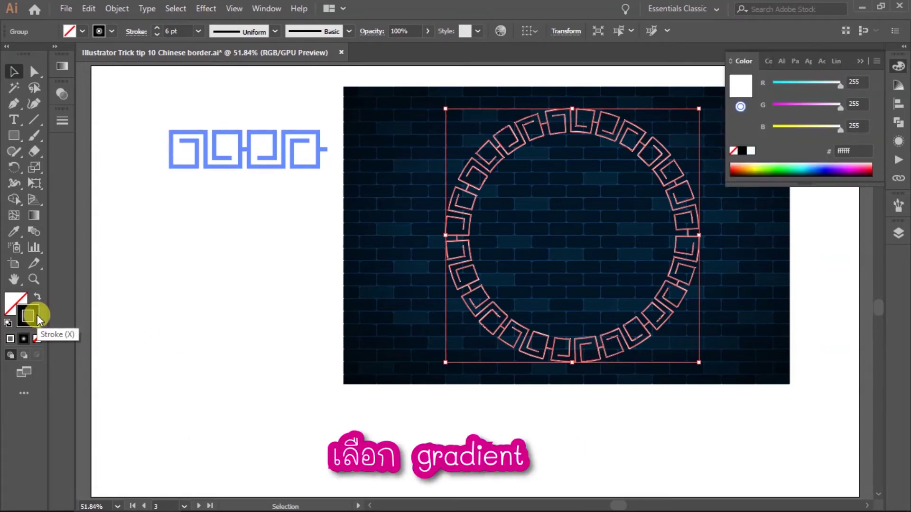
{"action": "left_click", "coordinate": [63, 67]}
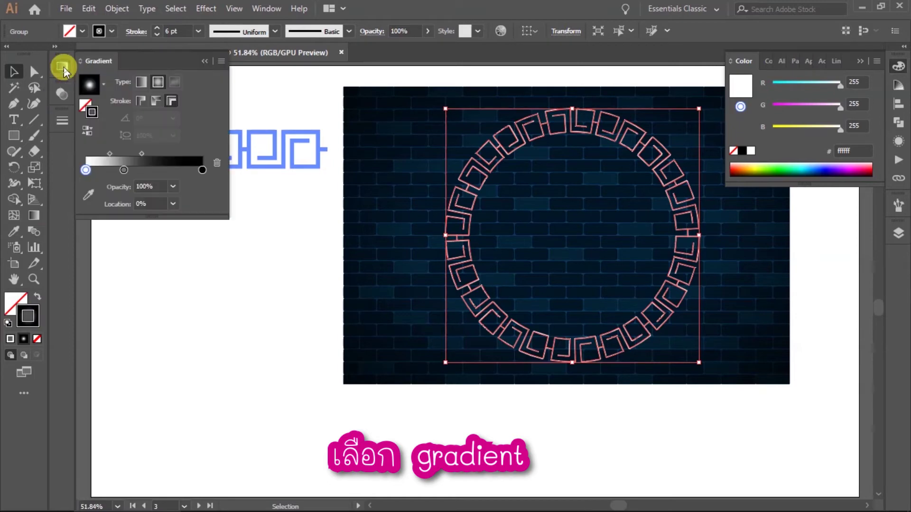
{"action": "left_click", "coordinate": [207, 104]}
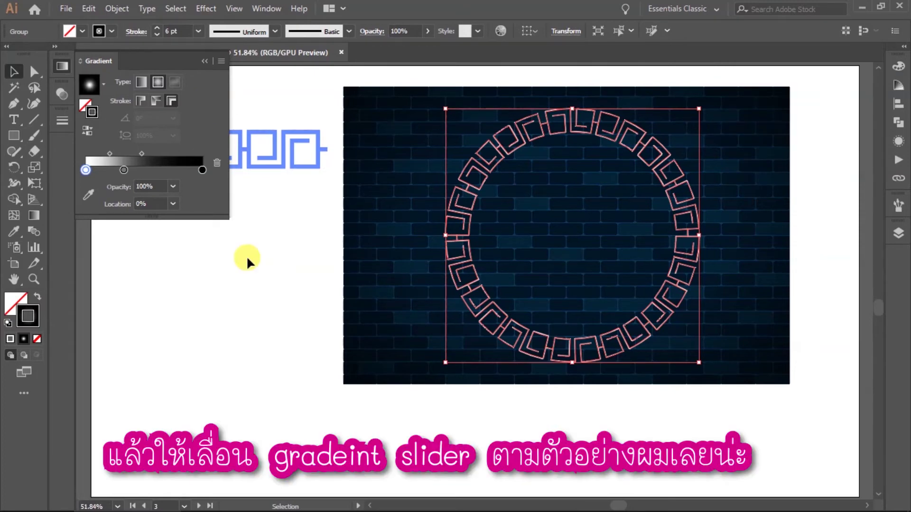
{"action": "left_click", "coordinate": [246, 258]}
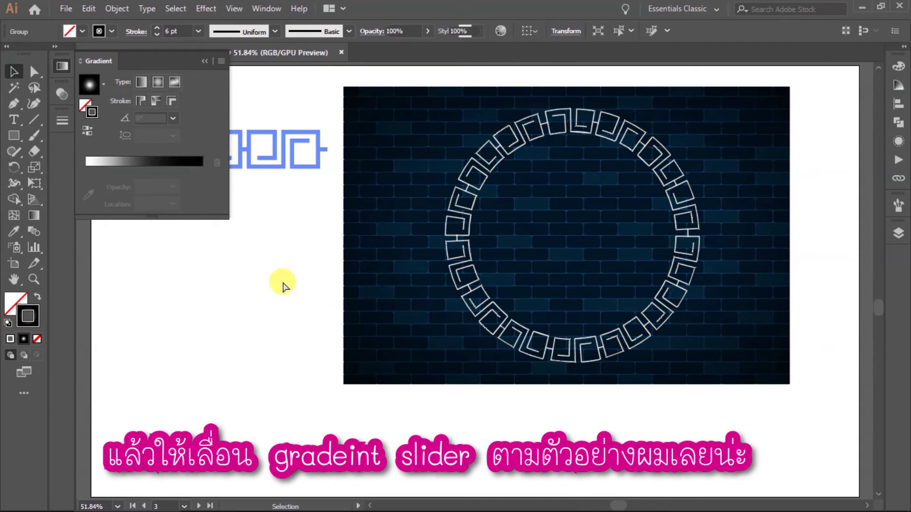
{"action": "key", "text": "ctrl+v"}
{"action": "left_click_drag", "start_coordinate": [428, 282], "coordinate": [210, 298]}
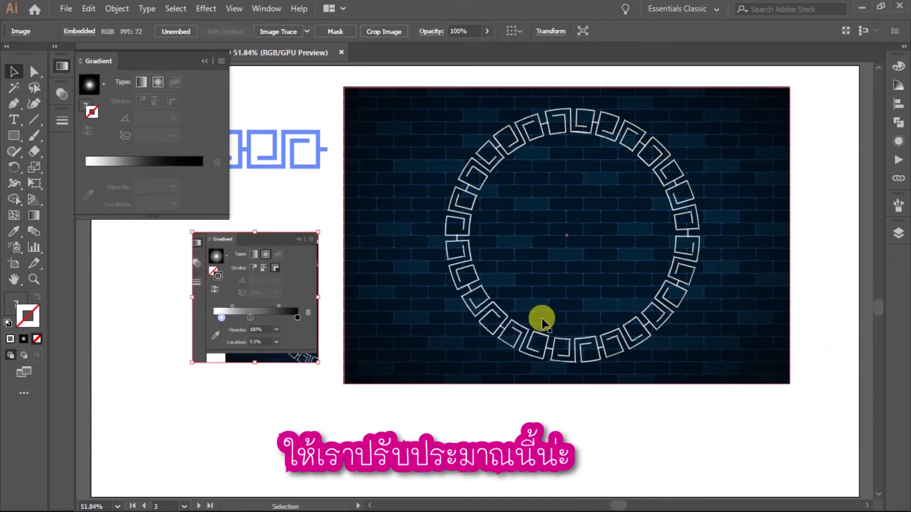
Step: Match the ring's stroke gradient to the reference, with the first stop at 9.5% and the middle stop and midpoints shifted toward black
{"action": "left_click", "coordinate": [479, 283]}
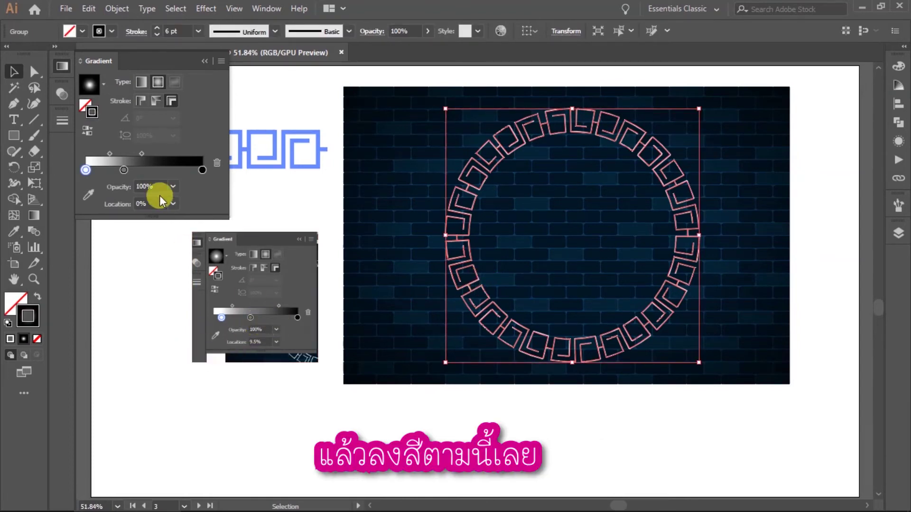
{"action": "left_click_drag", "start_coordinate": [123, 170], "coordinate": [171, 153]}
{"action": "left_click_drag", "start_coordinate": [115, 152], "coordinate": [139, 171]}
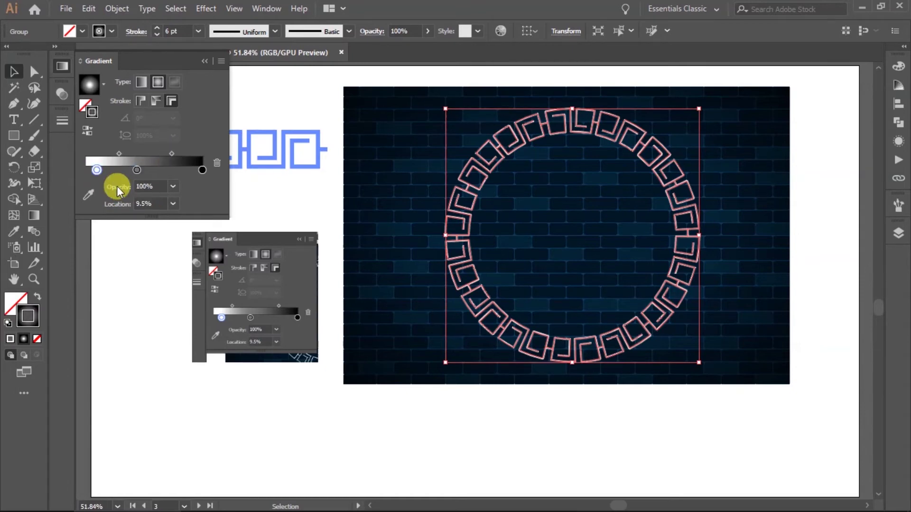
Step: Check the colour values of the ring's three stroke gradient stops
{"action": "left_click", "coordinate": [97, 170]}
{"action": "double_click", "coordinate": [100, 171]}
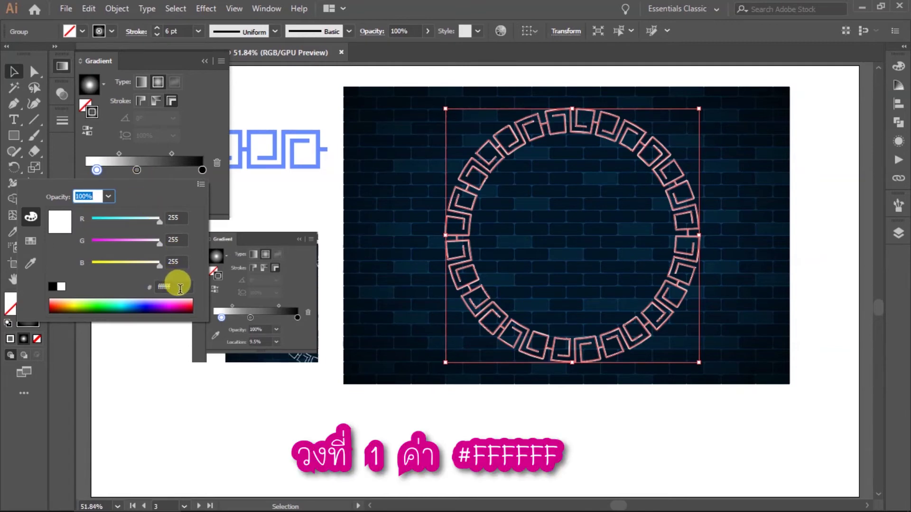
{"action": "left_click", "coordinate": [137, 171]}
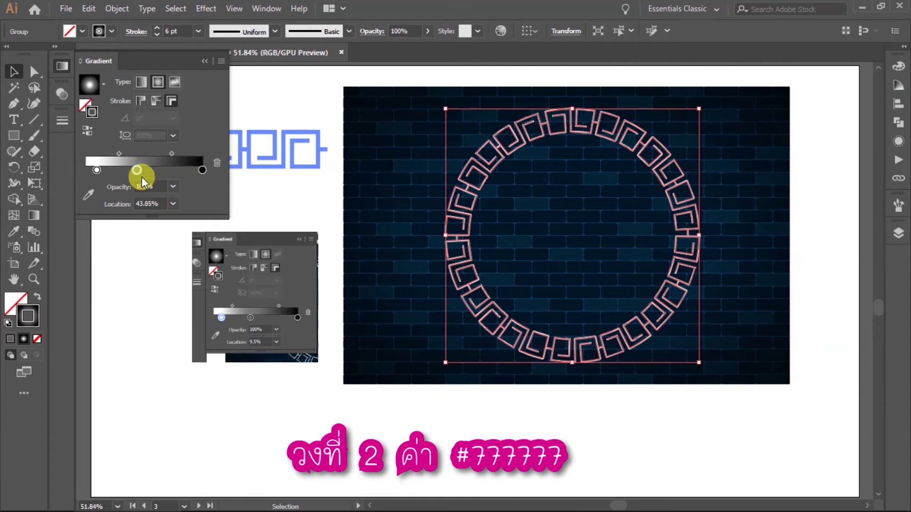
{"action": "double_click", "coordinate": [136, 171]}
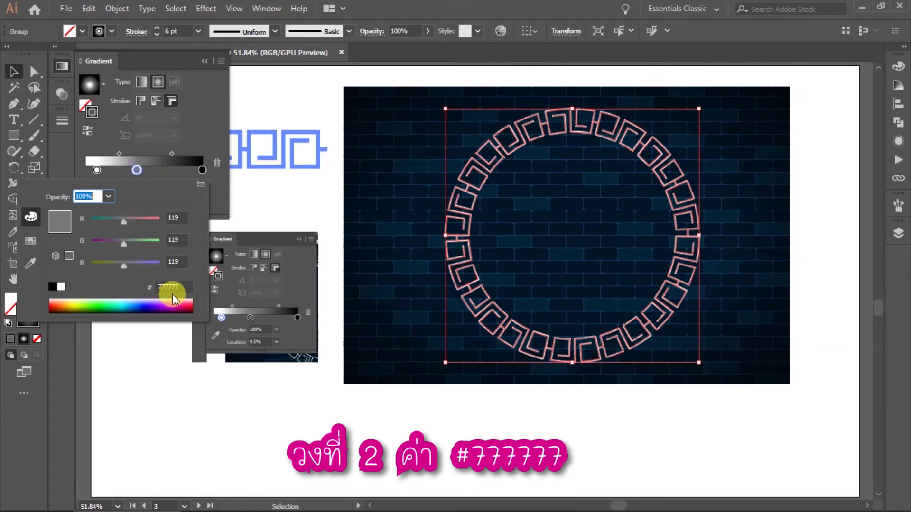
{"action": "left_click", "coordinate": [203, 172]}
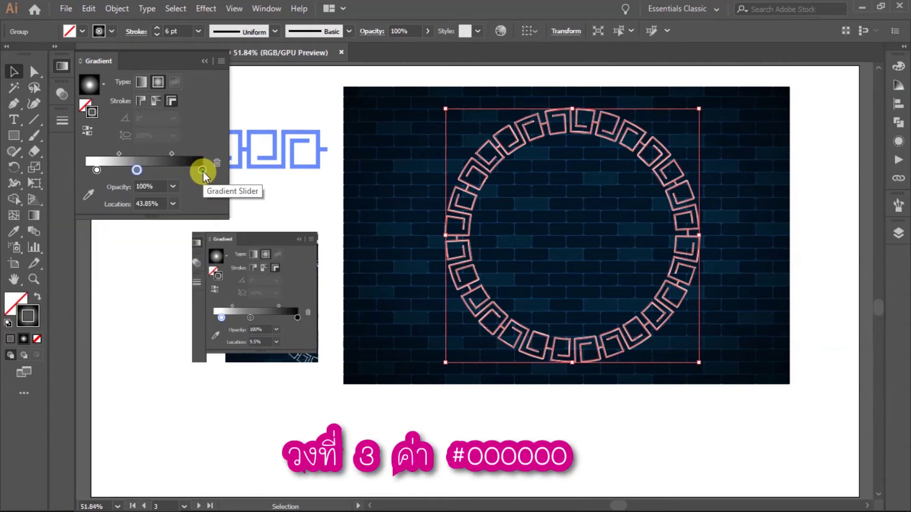
{"action": "double_click", "coordinate": [203, 171]}
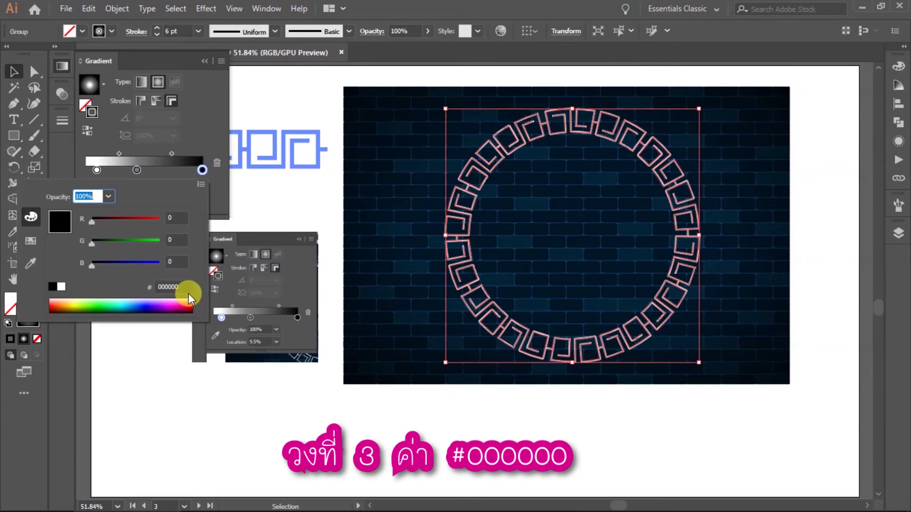
{"action": "left_click", "coordinate": [218, 192]}
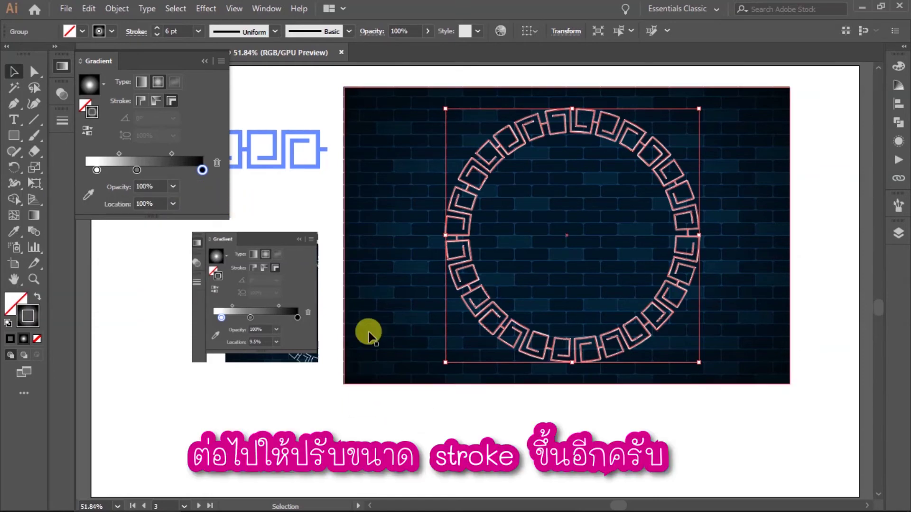
Step: Increase the meander ring's stroke weight to 11 pt
{"action": "left_click", "coordinate": [157, 28]}
{"action": "left_click", "coordinate": [157, 28]}
{"action": "left_click", "coordinate": [157, 28]}
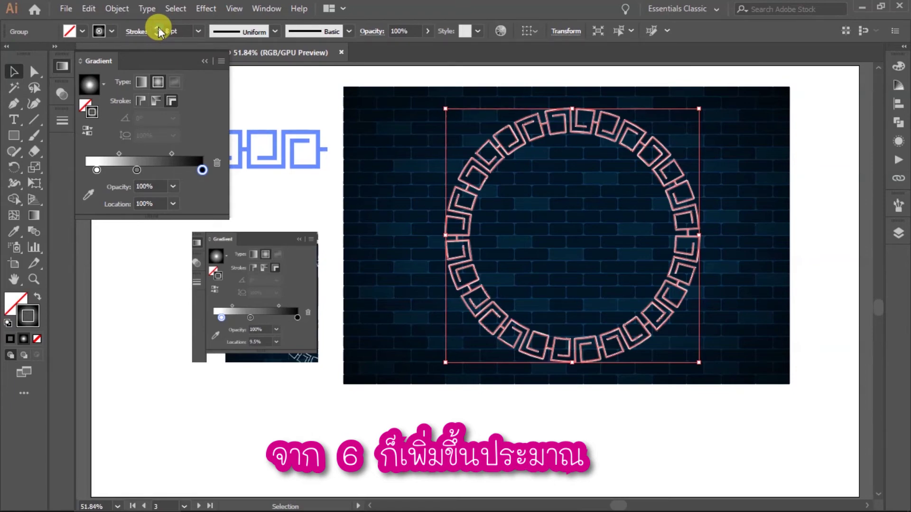
{"action": "left_click", "coordinate": [157, 28]}
{"action": "left_click", "coordinate": [157, 28]}
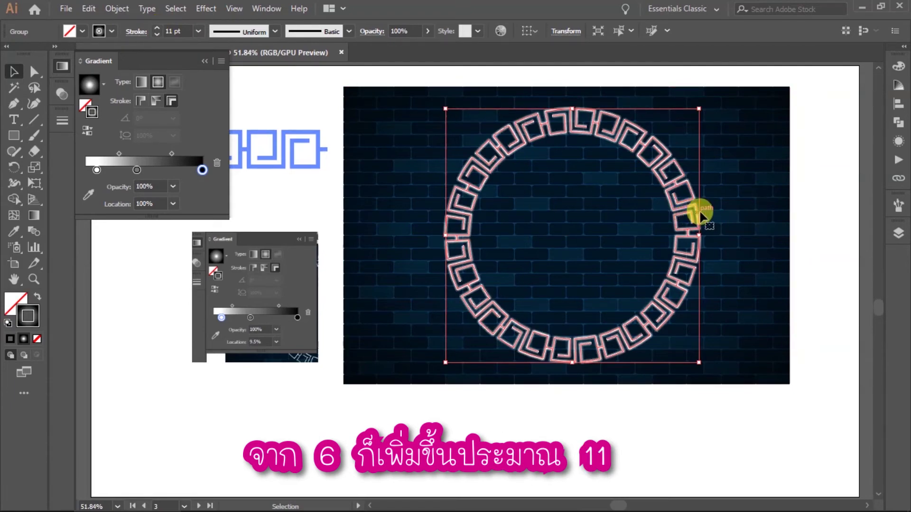
Step: Try a 12 pt stroke on the meander ring while examining its glow up close, and return it to 11 pt
{"action": "scroll", "coordinate": [701, 209], "scroll_direction": "up", "scroll_amount": 2}
{"action": "scroll", "coordinate": [693, 212], "scroll_direction": "up", "scroll_amount": 5}
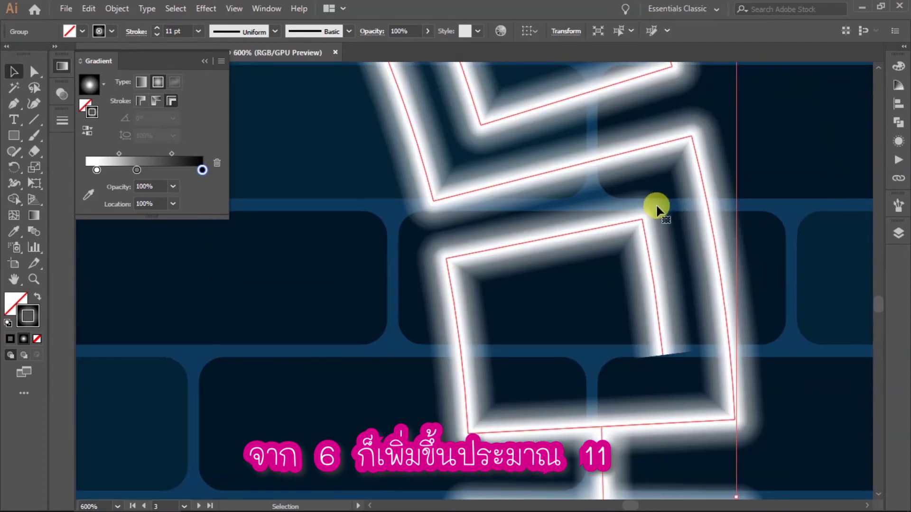
{"action": "scroll", "coordinate": [480, 208], "scroll_direction": "up", "scroll_amount": 1}
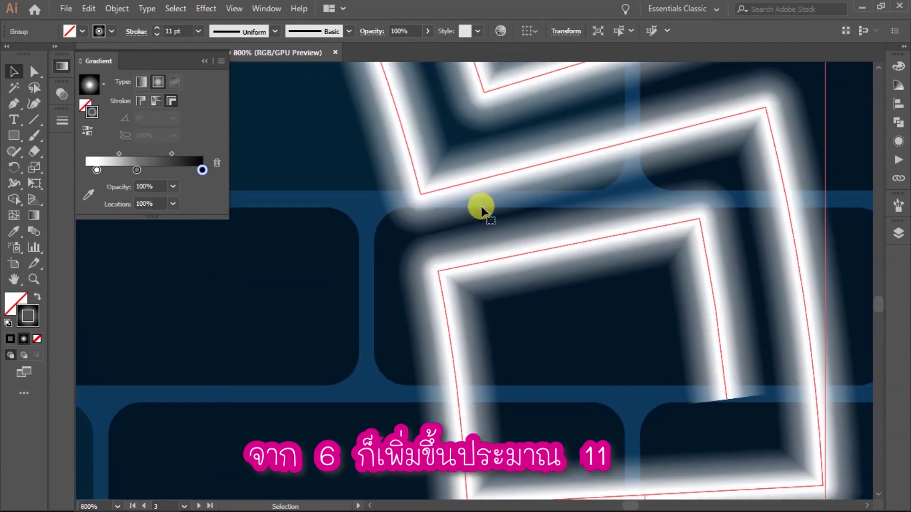
{"action": "left_click", "coordinate": [159, 27]}
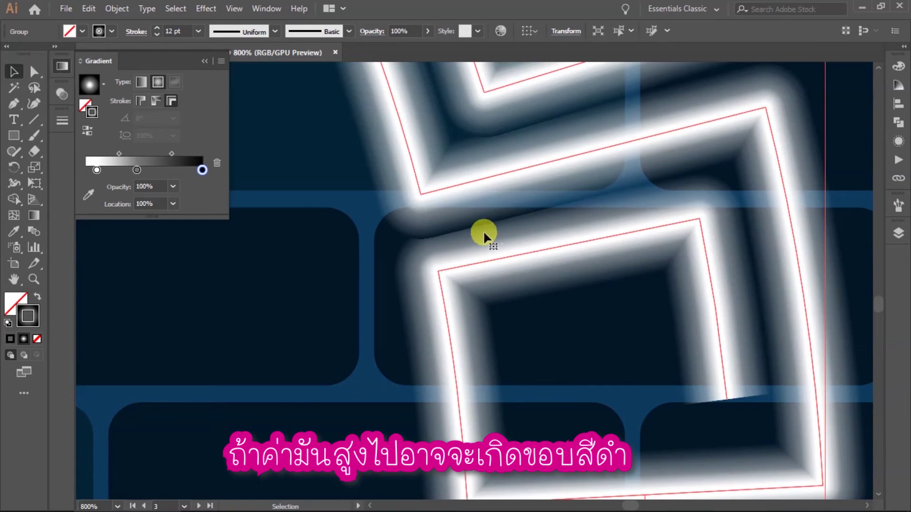
{"action": "left_click", "coordinate": [154, 33]}
Step: Examine the joints around the meander ring for gaps, finishing with the whole artboard in view and nothing selected
{"action": "scroll", "coordinate": [562, 160], "scroll_direction": "down", "scroll_amount": 9}
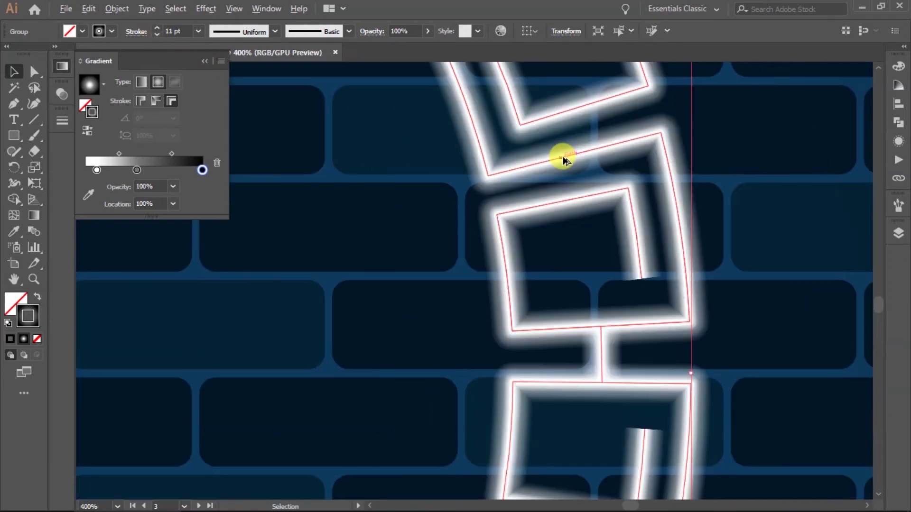
{"action": "scroll", "coordinate": [581, 195], "scroll_direction": "up", "scroll_amount": 7}
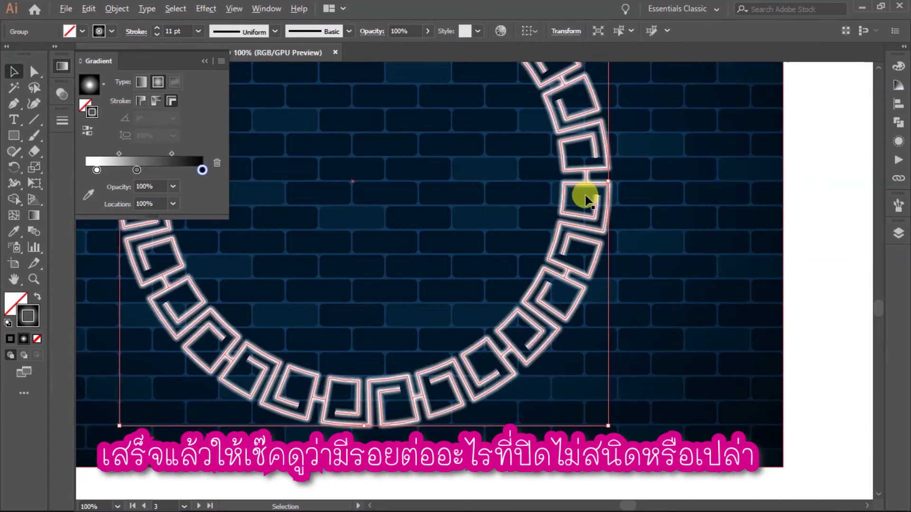
{"action": "left_click", "coordinate": [715, 220]}
{"action": "left_click", "coordinate": [615, 110]}
{"action": "left_click_drag", "start_coordinate": [624, 345], "coordinate": [678, 332]}
{"action": "scroll", "coordinate": [677, 331], "scroll_direction": "down", "scroll_amount": 2}
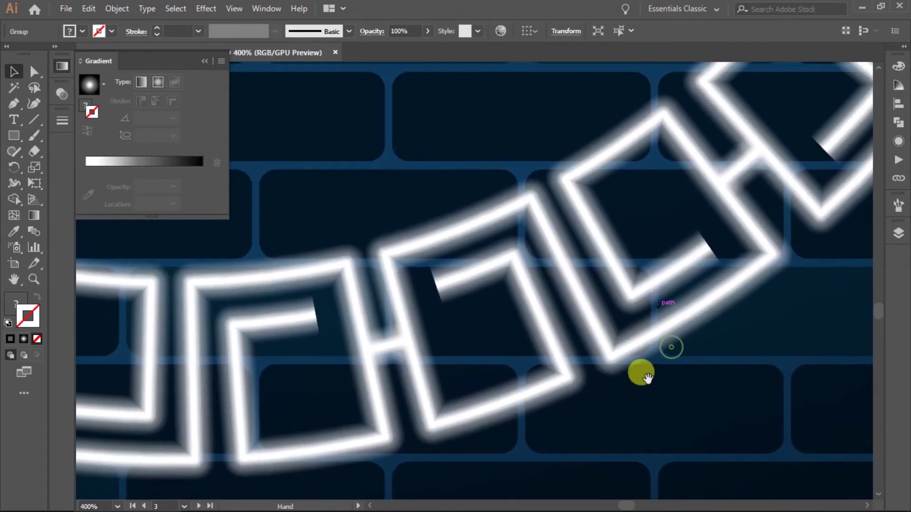
{"action": "key", "text": "ctrl+0"}
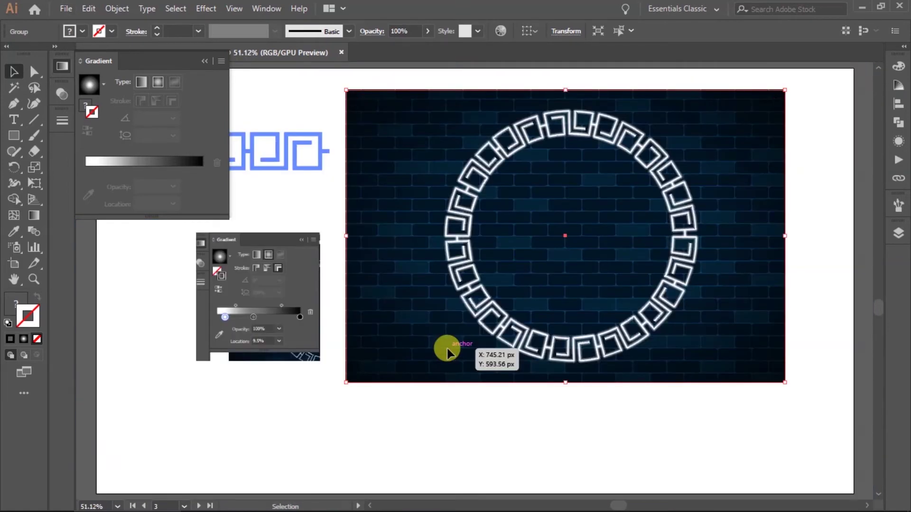
{"action": "key", "text": "ctrl+shift+a"}
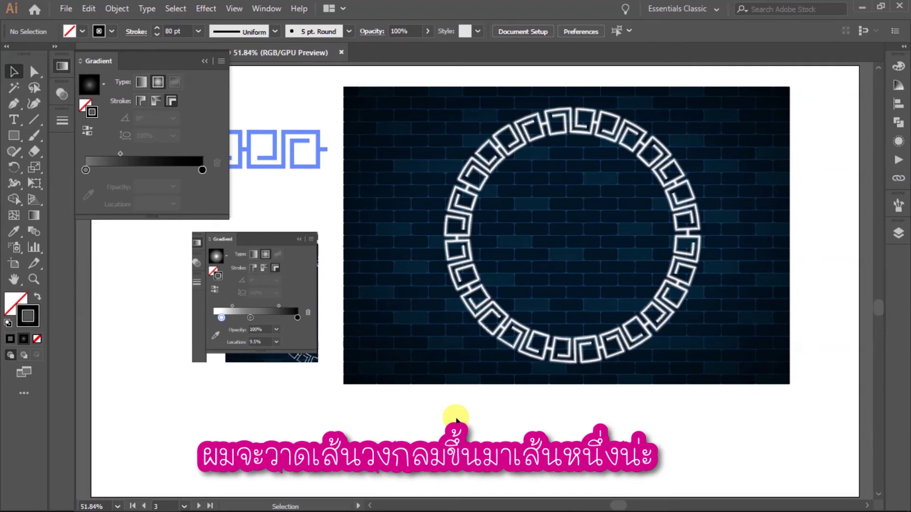
Step: Draw a large circle with an 80 pt gradient stroke, centred inside the meander ring
{"action": "left_click", "coordinate": [29, 339]}
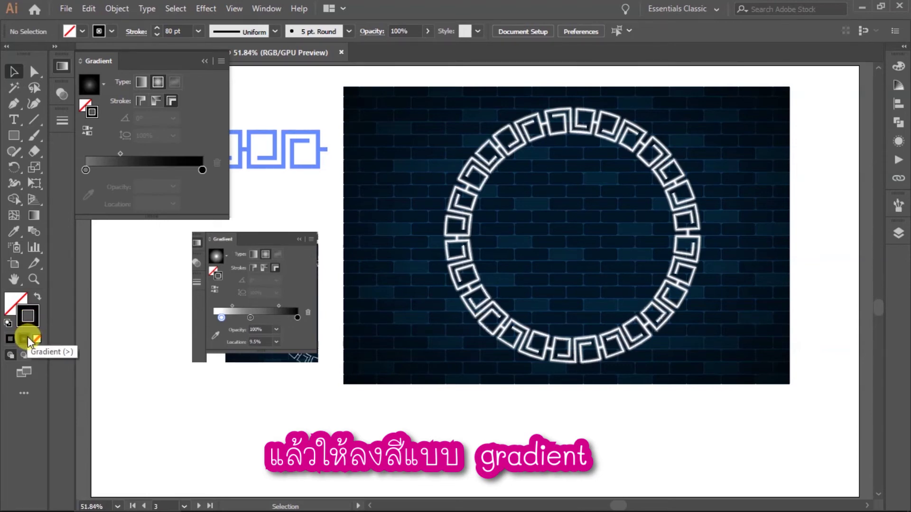
{"action": "left_click_drag", "start_coordinate": [14, 135], "coordinate": [75, 170]}
{"action": "mouse_move", "coordinate": [564, 230]}
{"action": "left_mouse_down"}
{"action": "mouse_move", "coordinate": [620, 276]}
{"action": "mouse_move", "coordinate": [659, 332]}
{"action": "mouse_move", "coordinate": [651, 321]}
{"action": "mouse_move", "coordinate": [606, 317]}
{"action": "mouse_move", "coordinate": [611, 328]}
{"action": "left_mouse_up"}
{"action": "key", "text": "v"}
{"action": "left_click", "coordinate": [624, 423]}
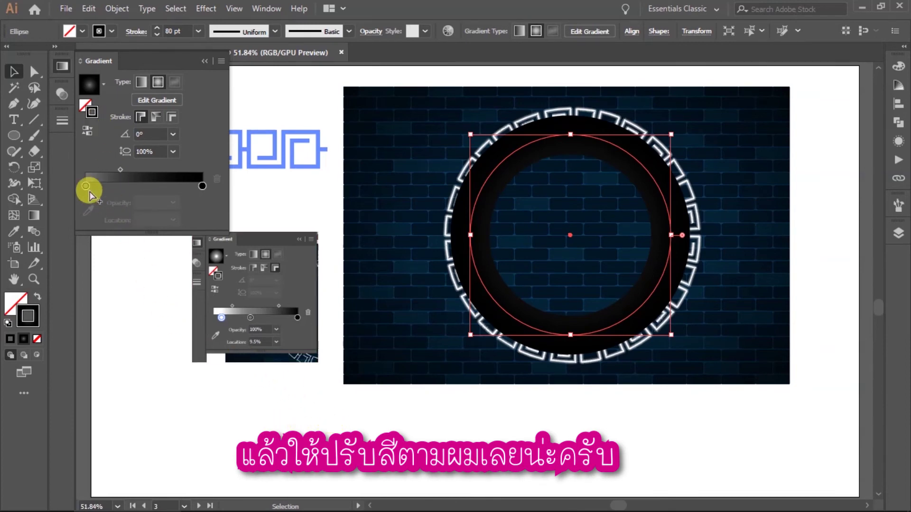
Step: Paste the small sample glow ring, move it off the brick background to the blank artboard, and delete the gradient reference image
{"action": "left_click", "coordinate": [272, 393]}
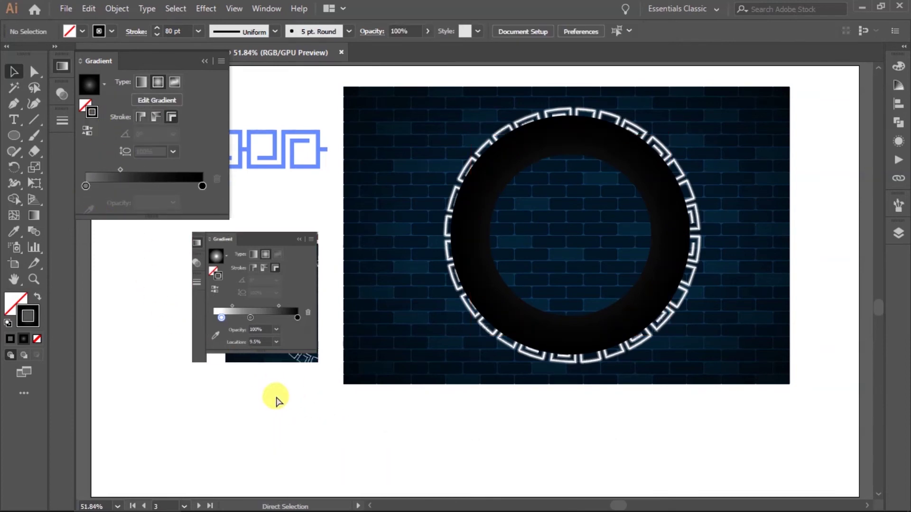
{"action": "key", "text": "ctrl+v"}
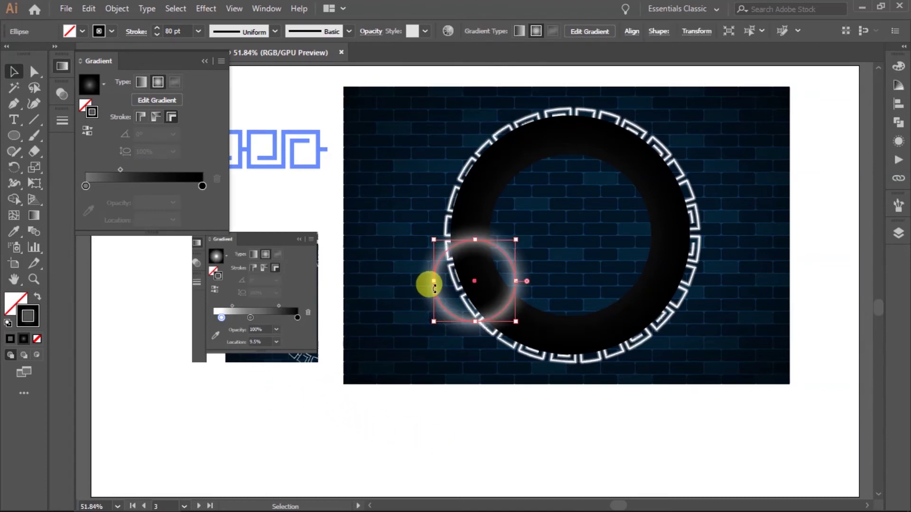
{"action": "left_click_drag", "start_coordinate": [436, 296], "coordinate": [229, 426]}
{"action": "left_click", "coordinate": [250, 320]}
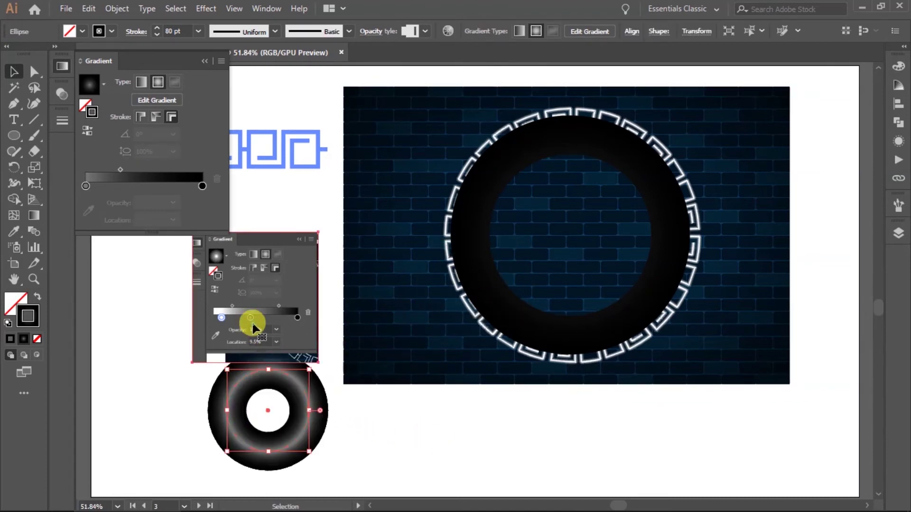
{"action": "key", "text": "Delete"}
Step: Check the colour values of both gradient stops on the small sample ring
{"action": "left_click", "coordinate": [306, 391]}
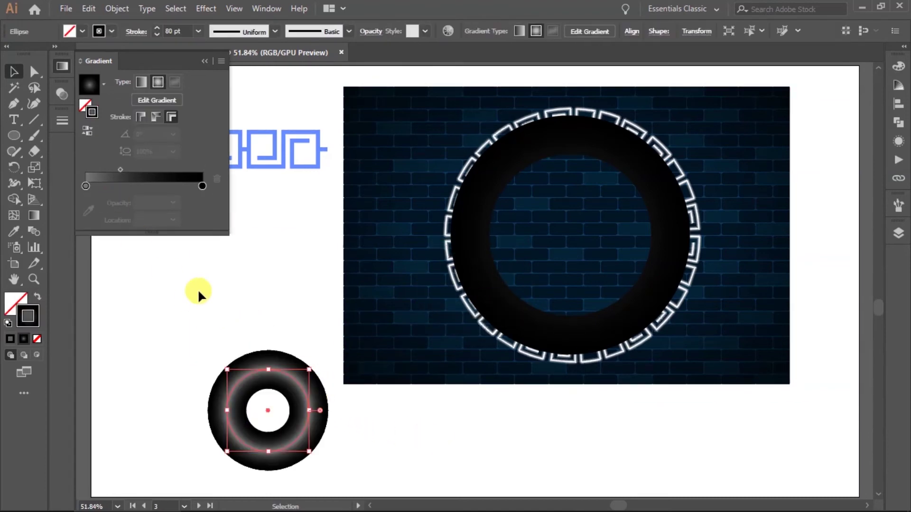
{"action": "double_click", "coordinate": [86, 186]}
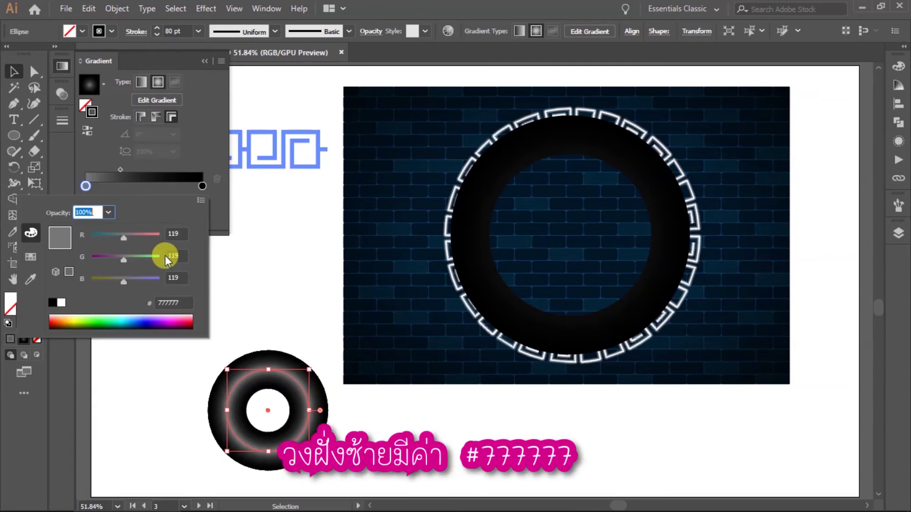
{"action": "left_click", "coordinate": [205, 185]}
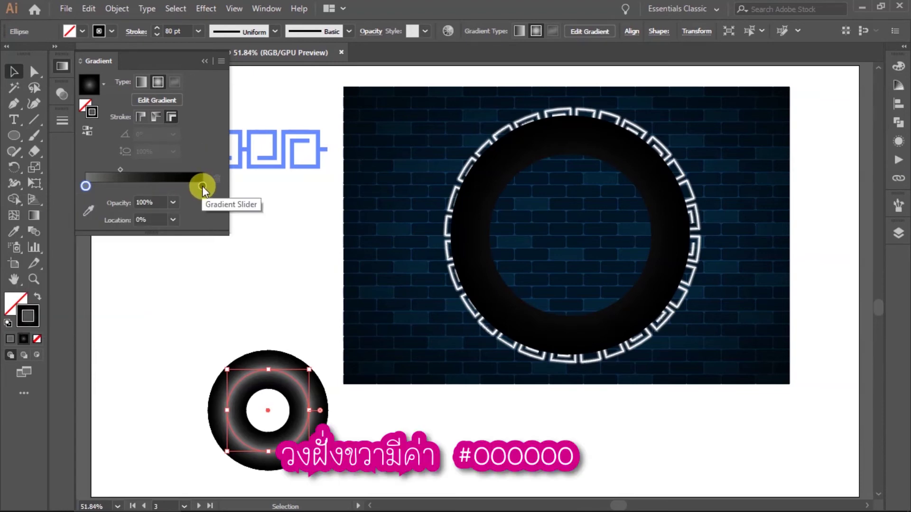
{"action": "left_click", "coordinate": [202, 186]}
{"action": "double_click", "coordinate": [202, 186]}
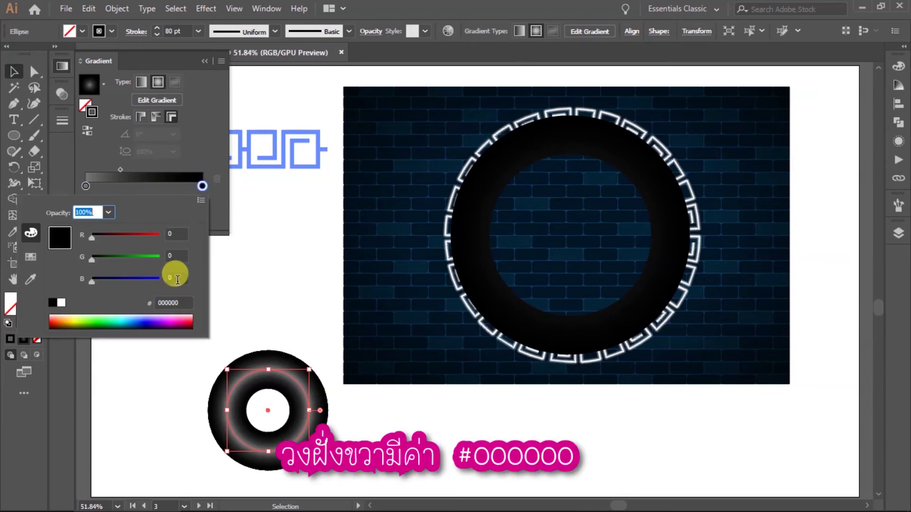
Step: Set the large circle's first gradient stop to #777777 at 1.12%, check the last stop's colour, and set the midpoint to 31.02%
{"action": "left_click", "coordinate": [469, 210]}
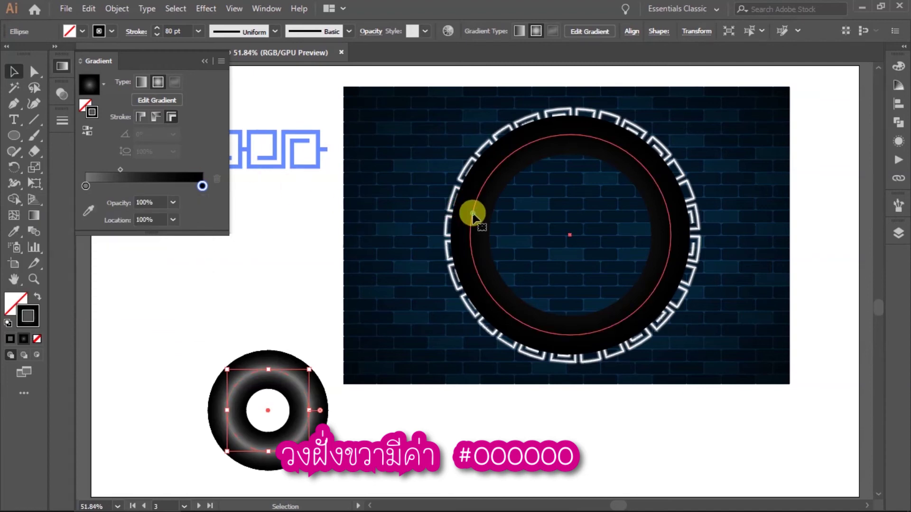
{"action": "left_click", "coordinate": [85, 185]}
{"action": "left_click_drag", "start_coordinate": [83, 183], "coordinate": [86, 185]}
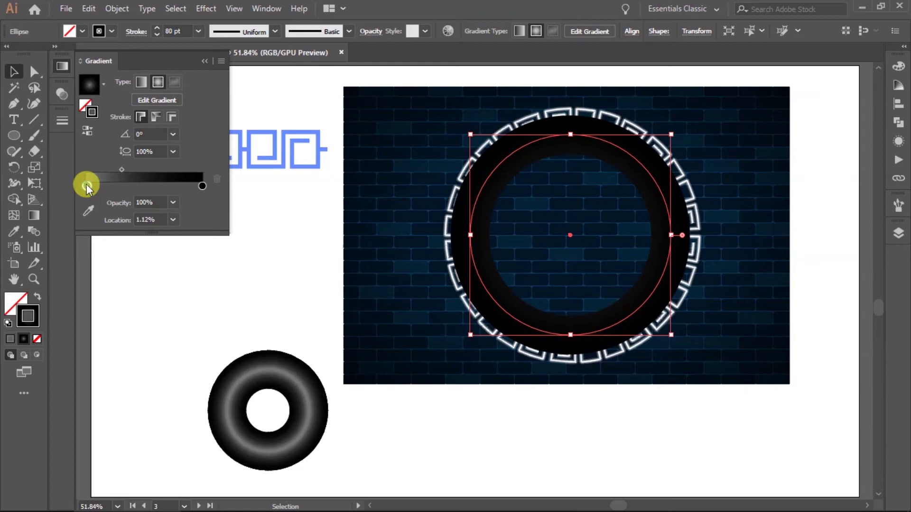
{"action": "double_click", "coordinate": [86, 185]}
{"action": "left_click", "coordinate": [174, 303]}
{"action": "type", "text": "7"}
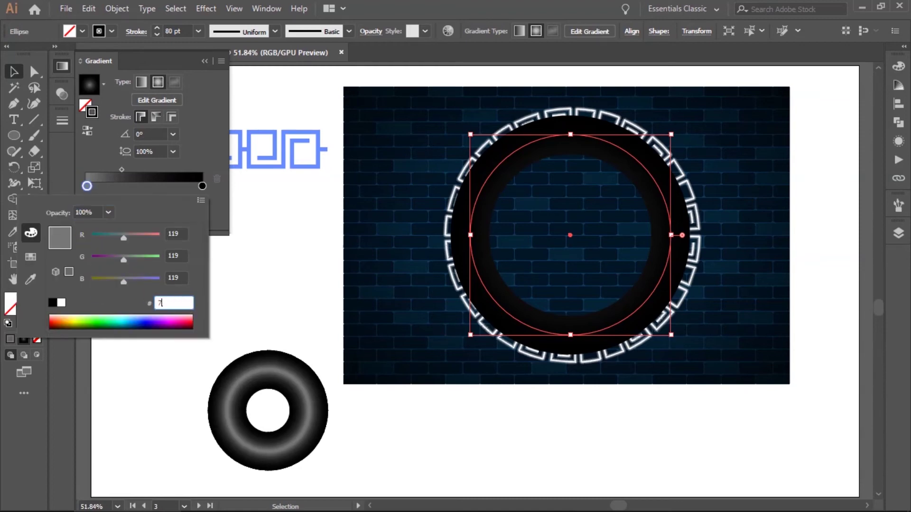
{"action": "type", "text": "77777"}
{"action": "key", "text": "Return"}
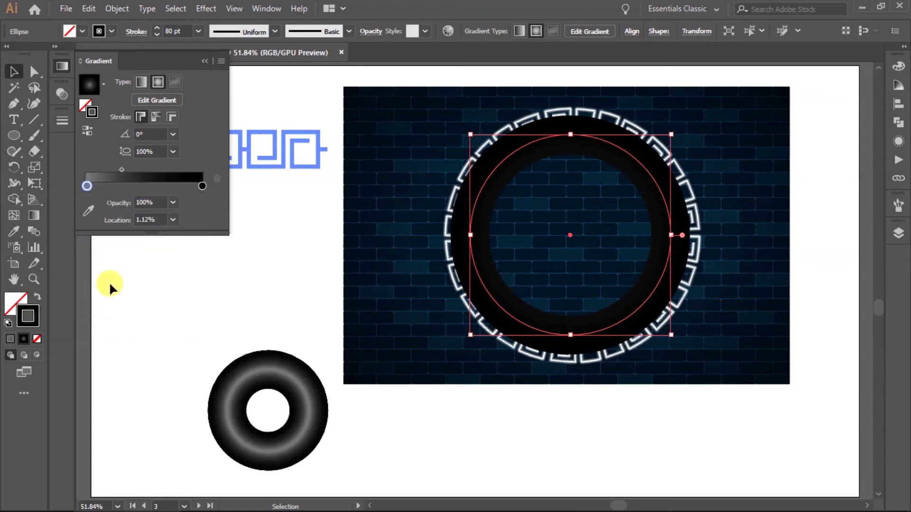
{"action": "double_click", "coordinate": [202, 186]}
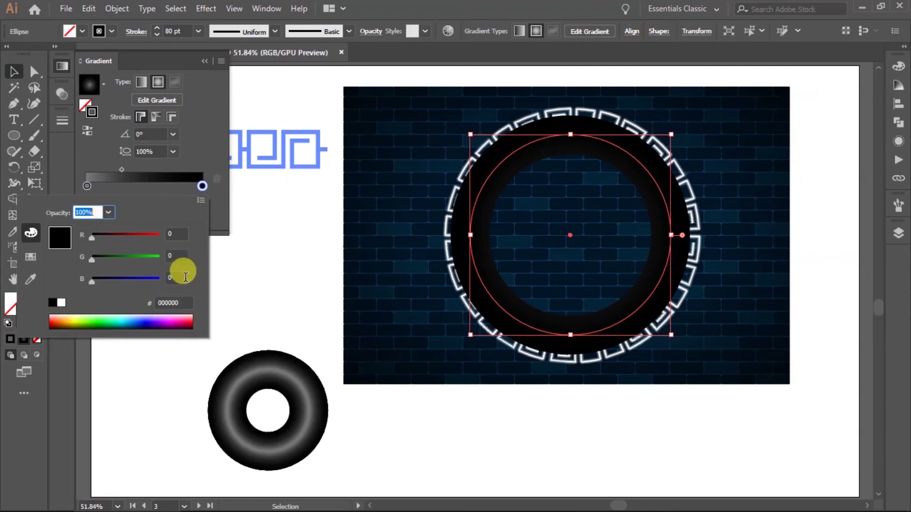
{"action": "left_click", "coordinate": [211, 149]}
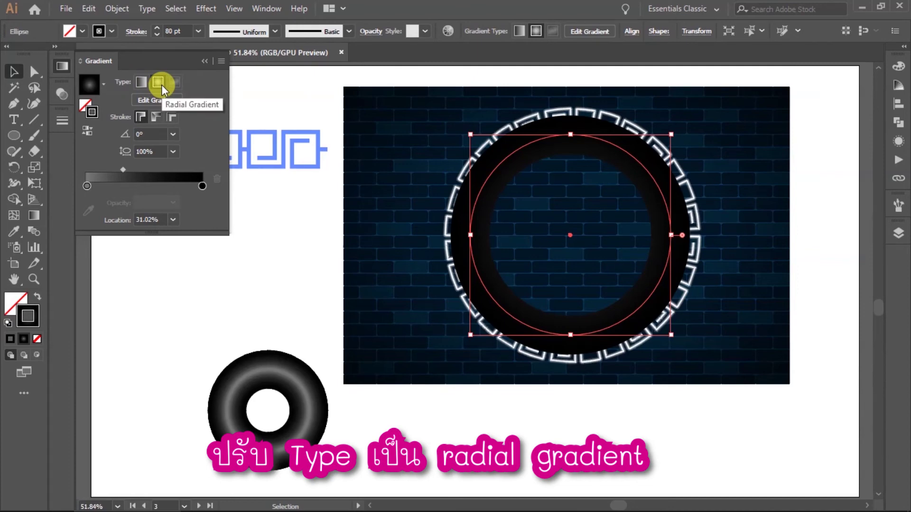
Step: Apply the large circle's gradient across its stroke and change its blending mode to Screen
{"action": "left_click", "coordinate": [172, 116]}
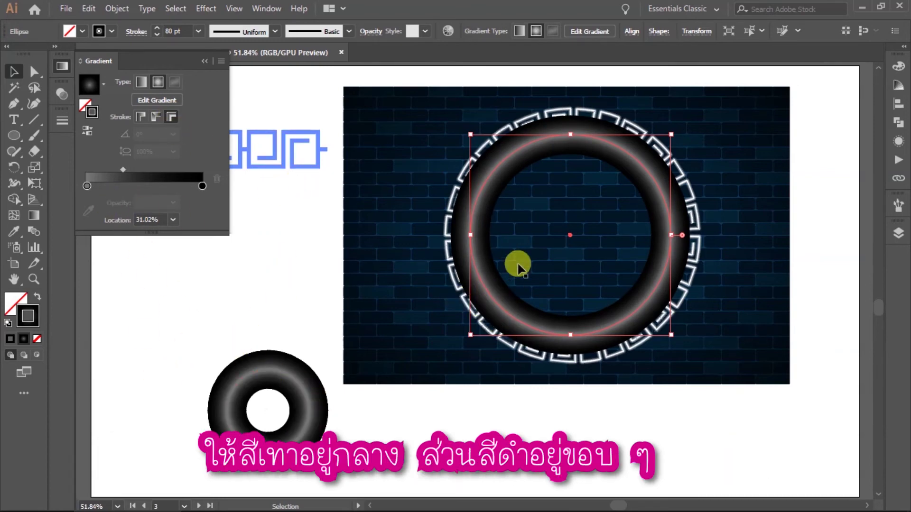
{"action": "left_click", "coordinate": [63, 96]}
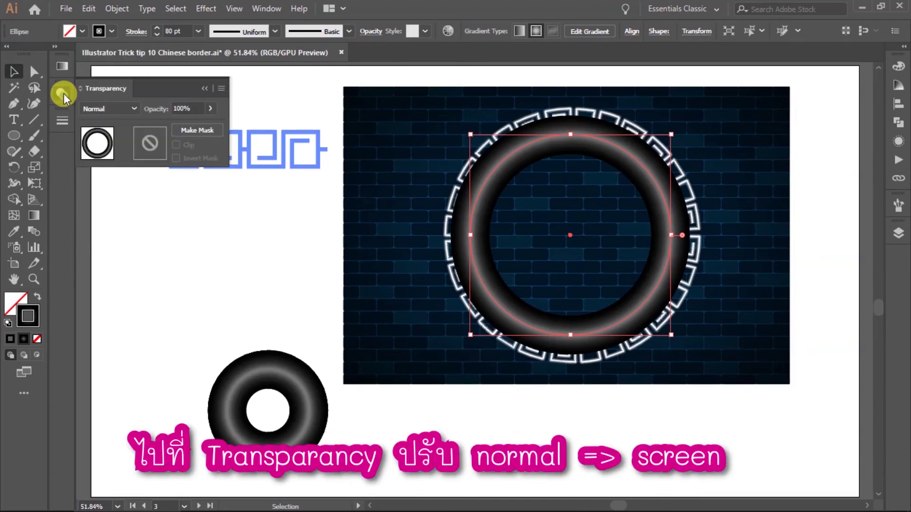
{"action": "left_click", "coordinate": [109, 109]}
{"action": "left_click", "coordinate": [105, 202]}
{"action": "left_click", "coordinate": [681, 193]}
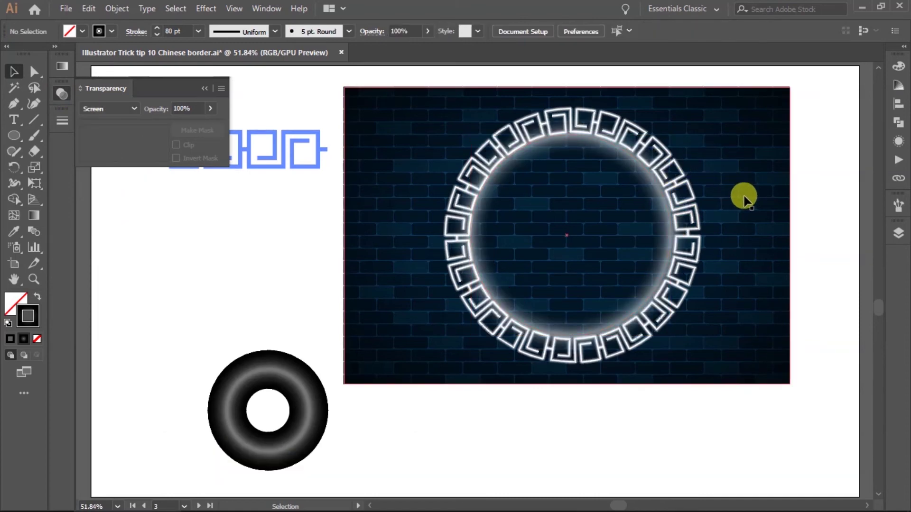
Step: Resize the glow circle so its path follows the inner edge of the meander ring
{"action": "key", "text": "ctrl+1"}
{"action": "left_click", "coordinate": [620, 299]}
{"action": "scroll", "coordinate": [605, 272], "scroll_direction": "up", "scroll_amount": 3}
{"action": "mouse_move", "coordinate": [606, 271]}
{"action": "left_mouse_down"}
{"action": "mouse_move", "coordinate": [604, 261]}
{"action": "mouse_move", "coordinate": [622, 266]}
{"action": "left_mouse_up"}
{"action": "scroll", "coordinate": [618, 245], "scroll_direction": "down", "scroll_amount": 5}
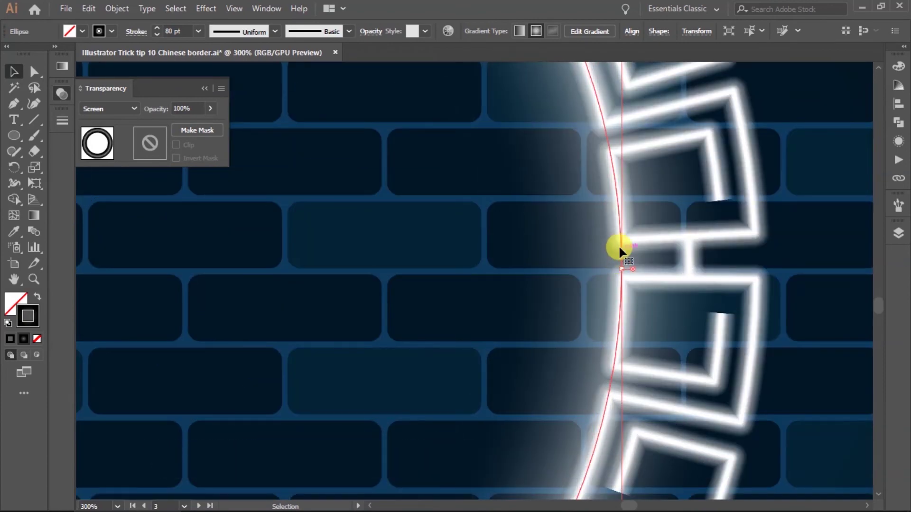
{"action": "scroll", "coordinate": [671, 256], "scroll_direction": "up", "scroll_amount": 1}
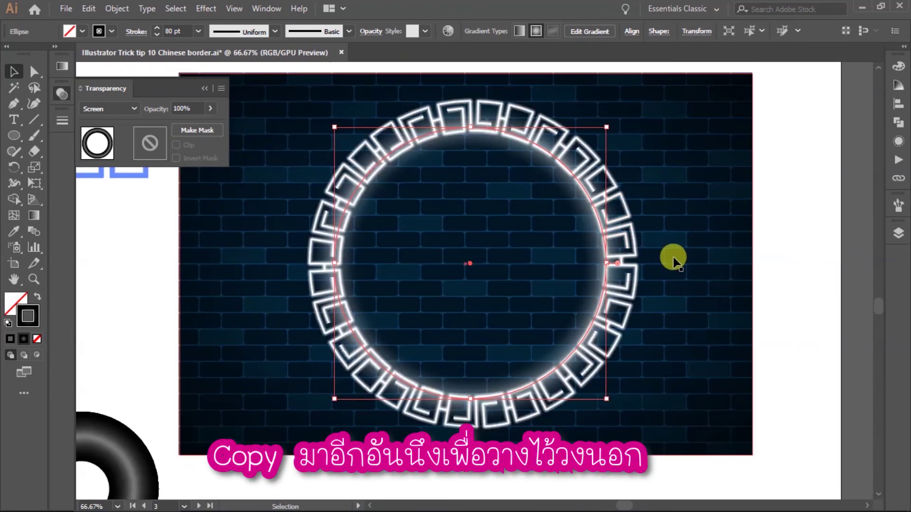
Step: Duplicate the glow circle and enlarge the copy around the outer edge of the meander ring
{"action": "key", "text": "ctrl+c"}
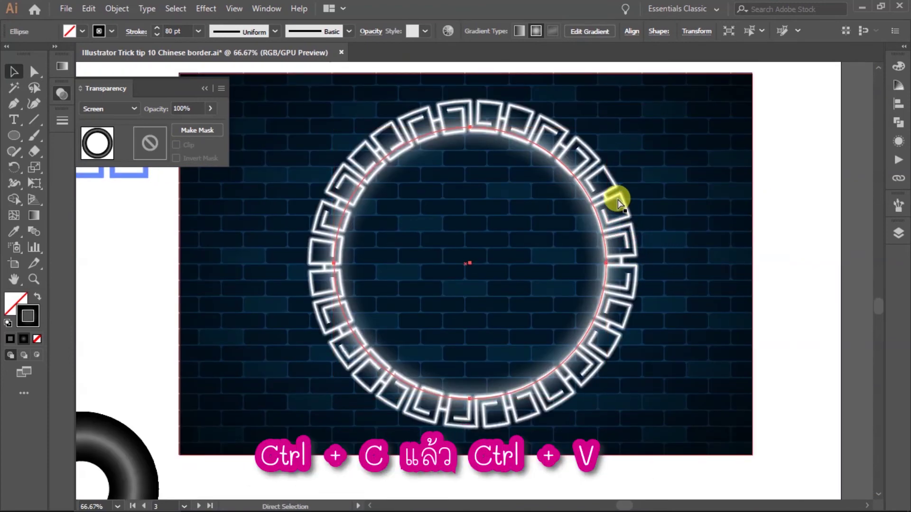
{"action": "key", "text": "ctrl+v"}
{"action": "left_click_drag", "start_coordinate": [610, 145], "coordinate": [653, 102]}
{"action": "mouse_move", "coordinate": [646, 232]}
{"action": "left_mouse_down"}
{"action": "mouse_move", "coordinate": [631, 224]}
{"action": "mouse_move", "coordinate": [637, 218]}
{"action": "left_mouse_up"}
{"action": "left_click_drag", "start_coordinate": [463, 85], "coordinate": [461, 115]}
{"action": "scroll", "coordinate": [467, 93], "scroll_direction": "up", "scroll_amount": 4}
{"action": "scroll", "coordinate": [470, 110], "scroll_direction": "down", "scroll_amount": 8}
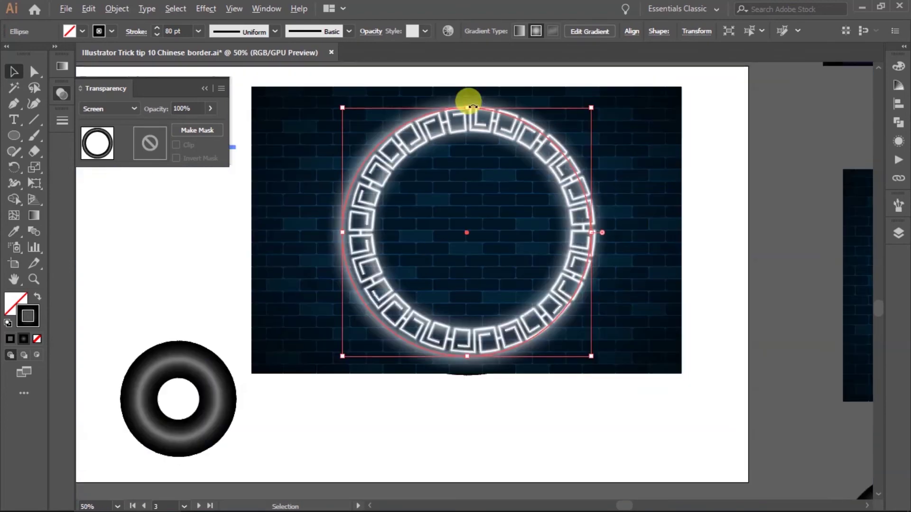
Step: Align the brick background, meander ring and both glow circles to the selection, centred horizontally and vertically
{"action": "left_click", "coordinate": [640, 171]}
{"action": "scroll", "coordinate": [409, 146], "scroll_direction": "up", "scroll_amount": 2}
{"action": "left_click_drag", "start_coordinate": [340, 459], "coordinate": [810, 113]}
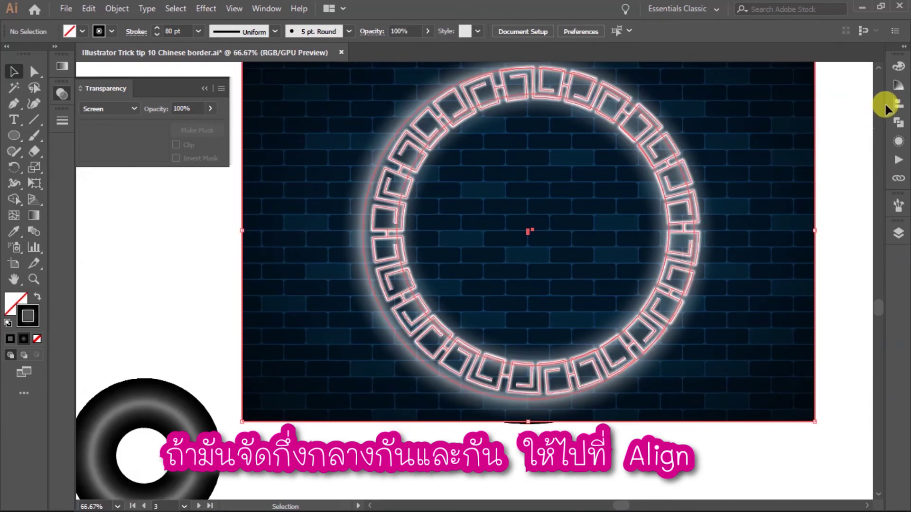
{"action": "left_click", "coordinate": [897, 103]}
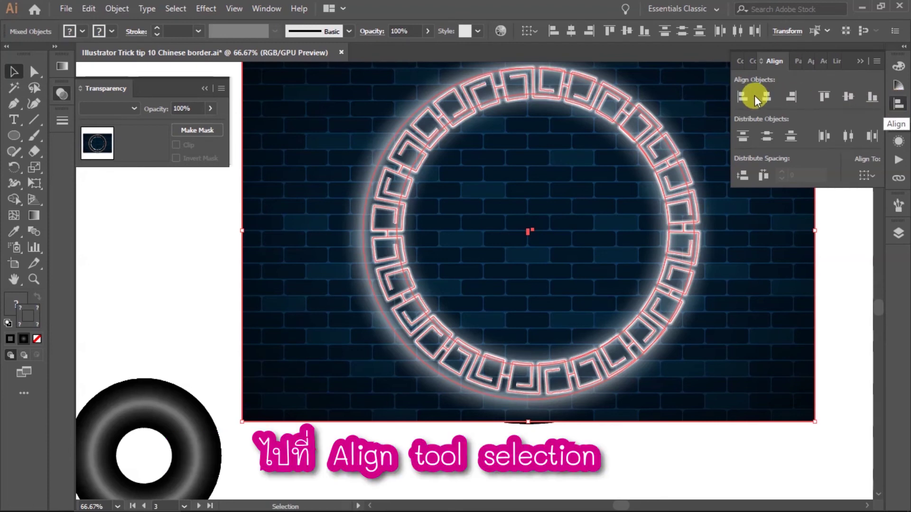
{"action": "left_click", "coordinate": [870, 174]}
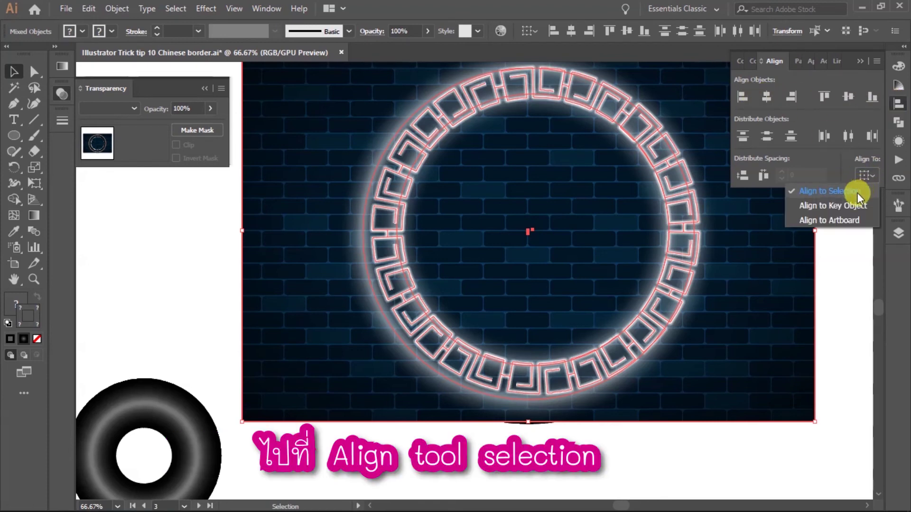
{"action": "left_click", "coordinate": [766, 97]}
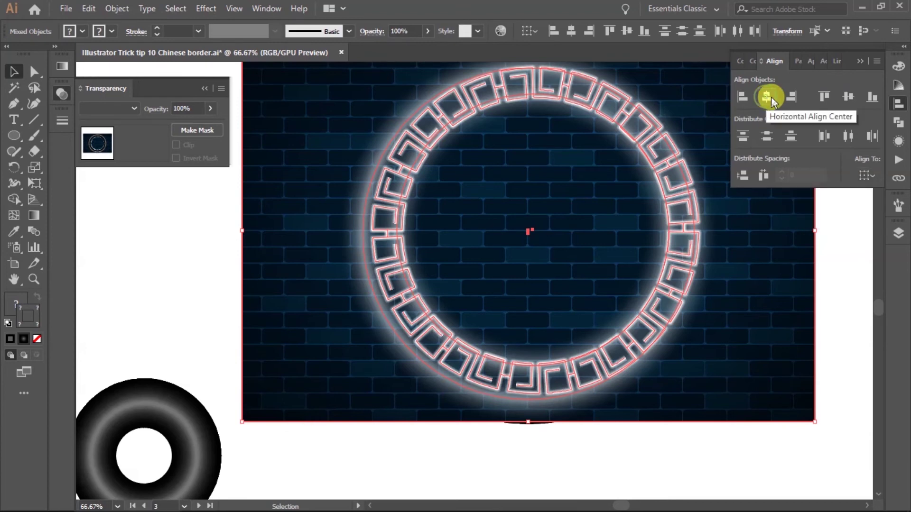
{"action": "left_click", "coordinate": [849, 96]}
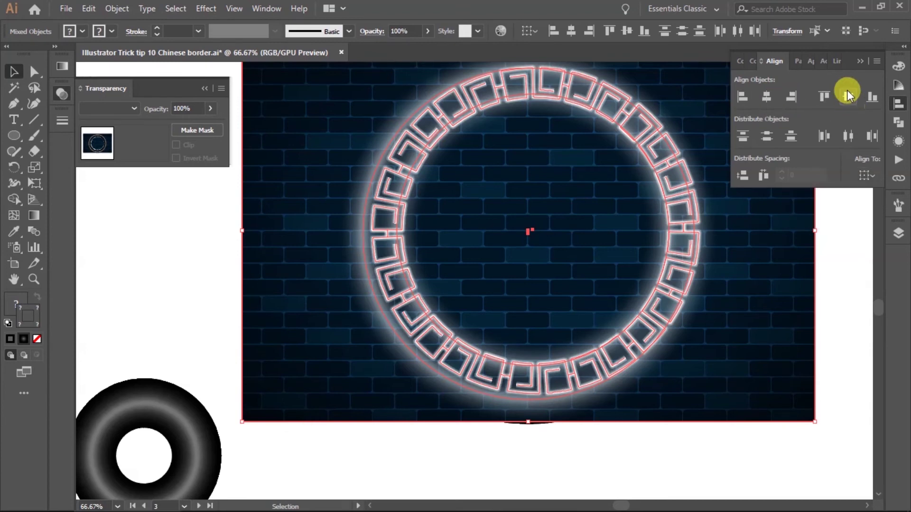
{"action": "left_click", "coordinate": [765, 179]}
Step: Adjust the outer glow circle so its path meets the meander ring's outer edge on the right side
{"action": "scroll", "coordinate": [706, 213], "scroll_direction": "up", "scroll_amount": 2}
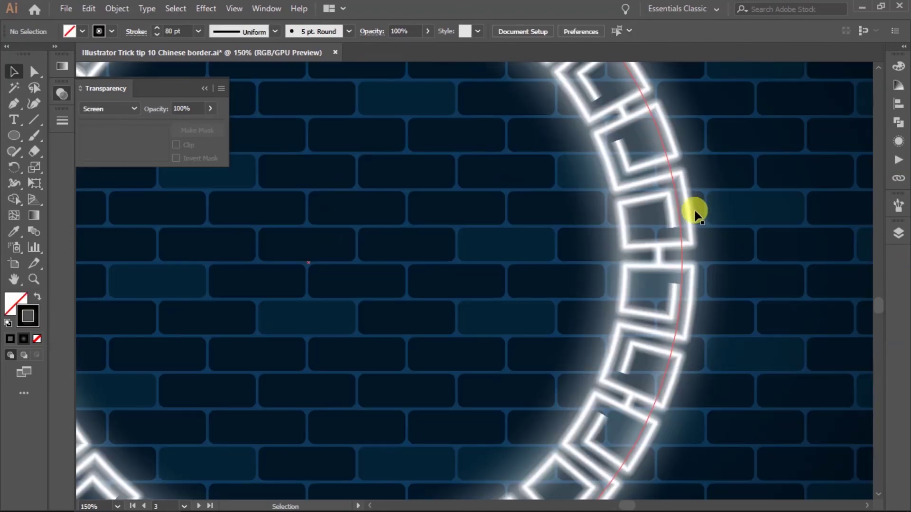
{"action": "left_click", "coordinate": [705, 223]}
{"action": "left_click_drag", "start_coordinate": [666, 249], "coordinate": [679, 248]}
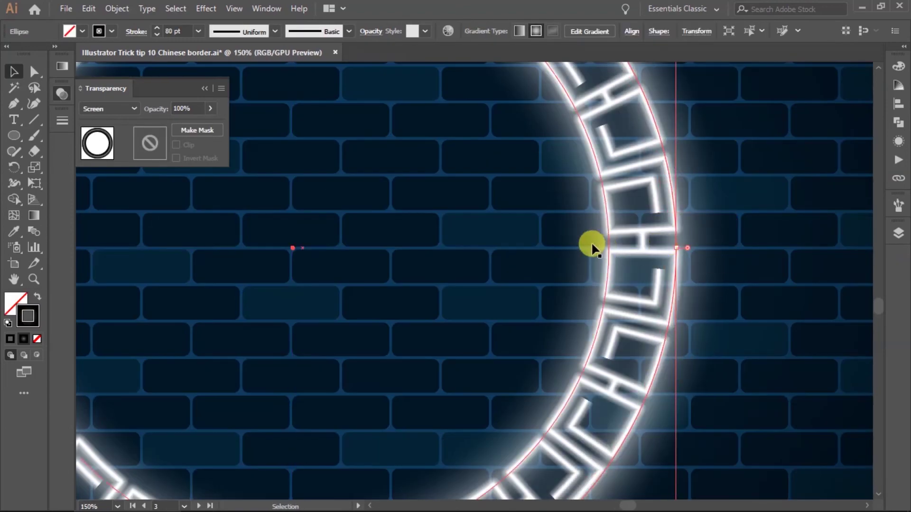
{"action": "scroll", "coordinate": [600, 238], "scroll_direction": "down", "scroll_amount": 2}
{"action": "left_click", "coordinate": [805, 178]}
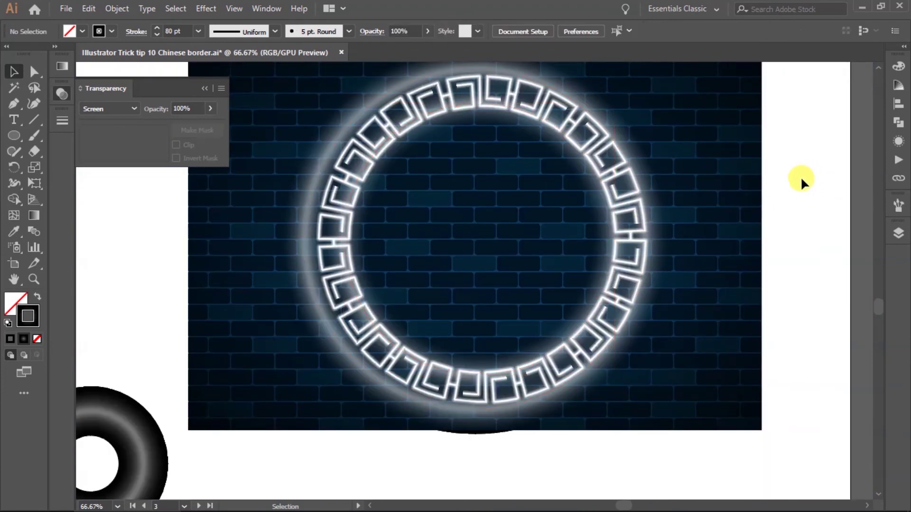
{"action": "scroll", "coordinate": [797, 181], "scroll_direction": "down", "scroll_amount": 1}
Step: Enlarge the brick background proportionally from its centre so it covers the whole outer glow
{"action": "left_click", "coordinate": [746, 155]}
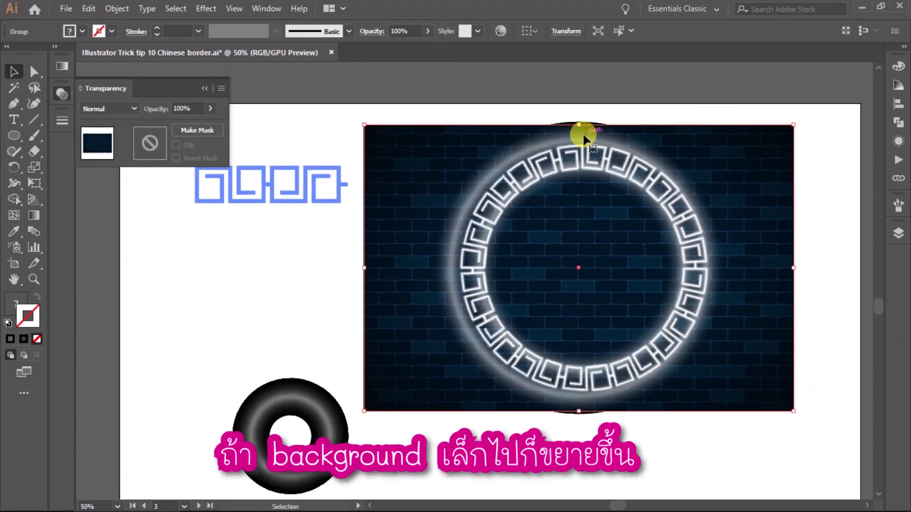
{"action": "left_click_drag", "start_coordinate": [579, 125], "coordinate": [578, 111]}
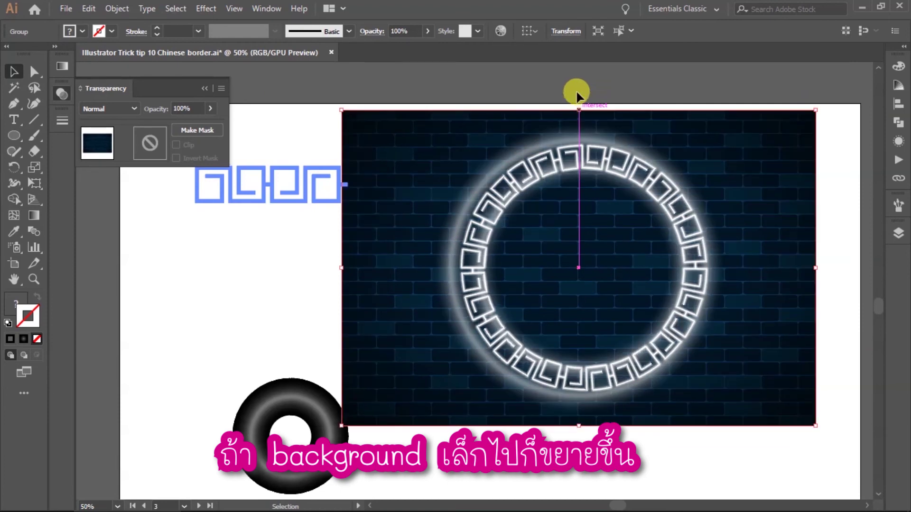
{"action": "left_click", "coordinate": [579, 85]}
Step: Centre the enlarged background, meander ring and both glow circles on each other horizontally and vertically
{"action": "left_click", "coordinate": [758, 153]}
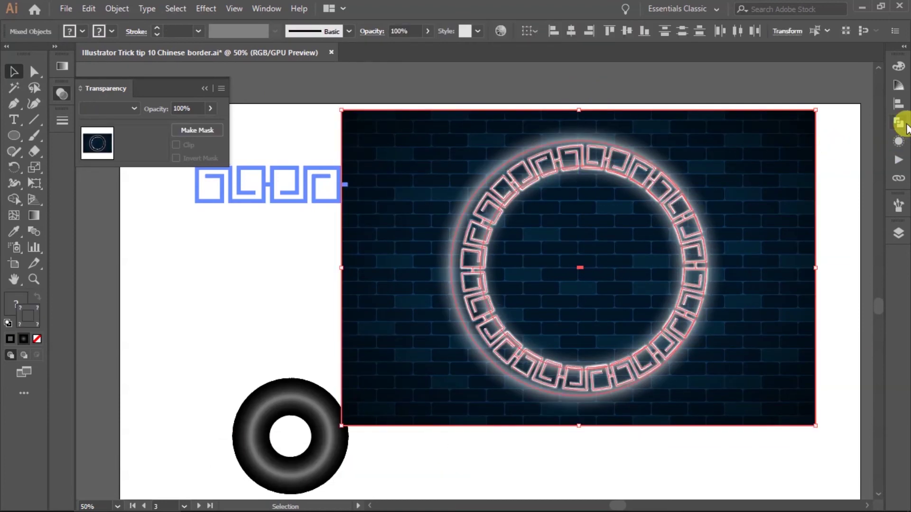
{"action": "left_click", "coordinate": [898, 103]}
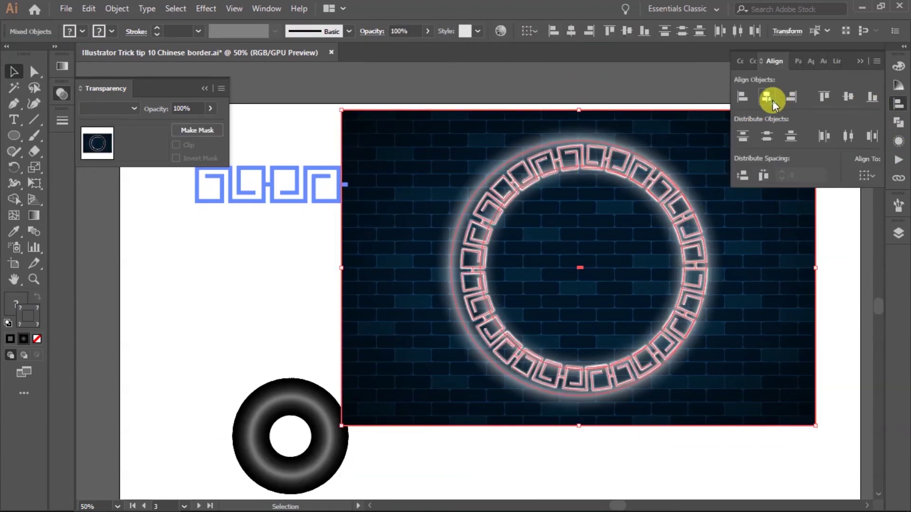
{"action": "left_click", "coordinate": [847, 96]}
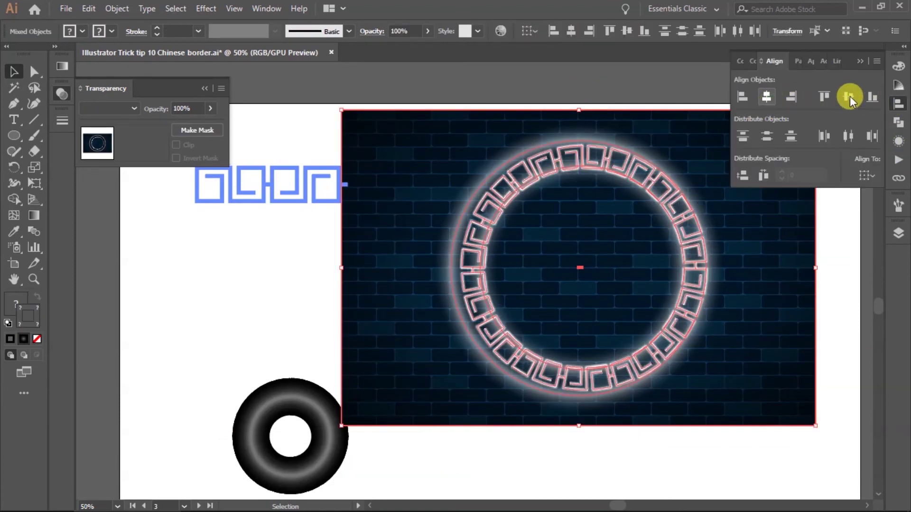
{"action": "left_click", "coordinate": [857, 62]}
{"action": "left_click", "coordinate": [803, 106]}
Step: Shrink the outer glow circle from its centre so it hugs the meander ring's outer edge
{"action": "scroll", "coordinate": [714, 180], "scroll_direction": "up", "scroll_amount": 2}
{"action": "left_click", "coordinate": [595, 227]}
{"action": "scroll", "coordinate": [479, 199], "scroll_direction": "up", "scroll_amount": 1}
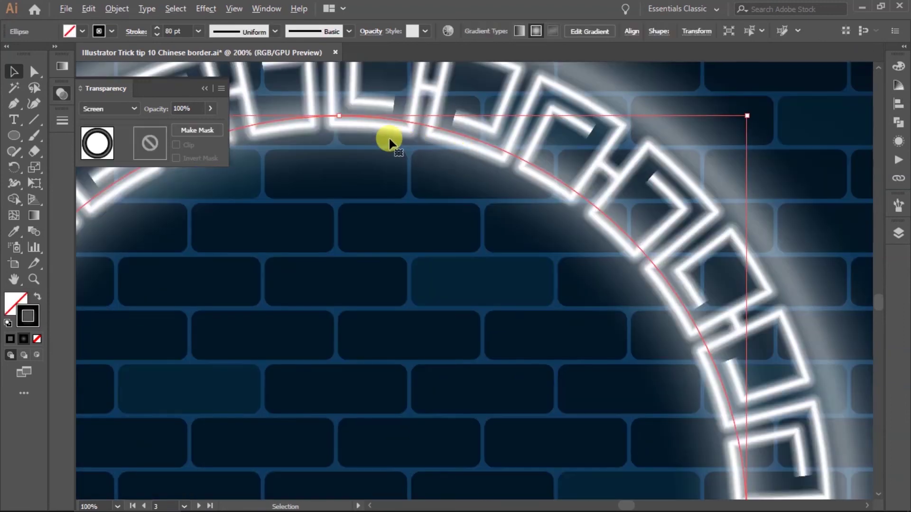
{"action": "scroll", "coordinate": [596, 169], "scroll_direction": "down", "scroll_amount": 1}
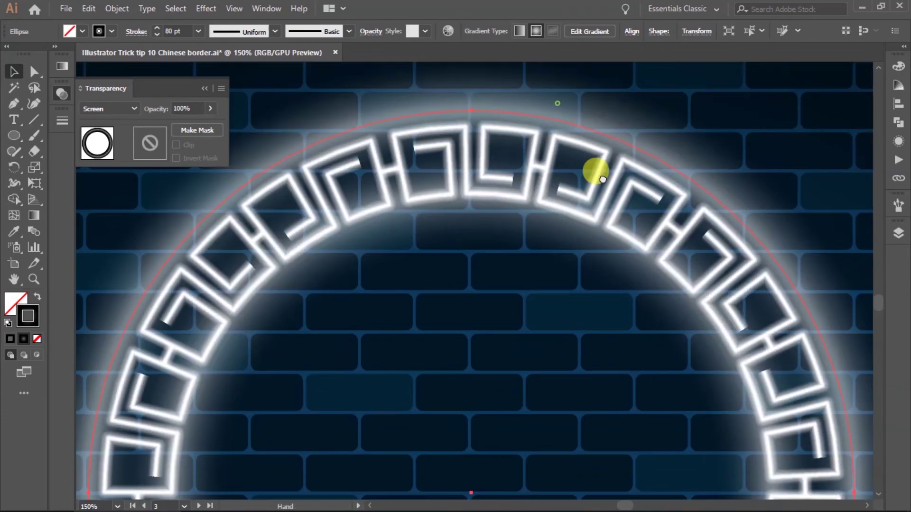
{"action": "scroll", "coordinate": [480, 134], "scroll_direction": "up", "scroll_amount": 2}
{"action": "left_click_drag", "start_coordinate": [480, 135], "coordinate": [480, 163]}
{"action": "scroll", "coordinate": [493, 142], "scroll_direction": "down", "scroll_amount": 4}
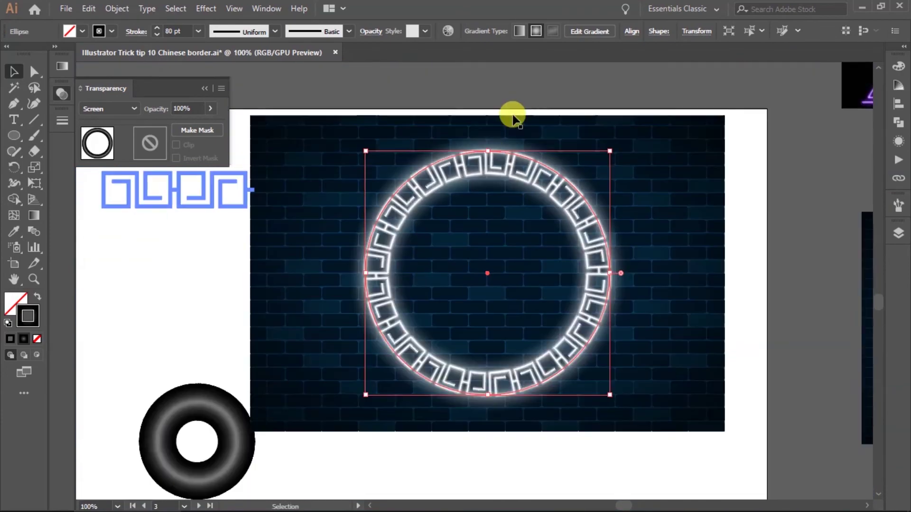
{"action": "left_click", "coordinate": [525, 91]}
Step: Move the black sample glow ring and the blue meander strip off the artboard
{"action": "scroll", "coordinate": [533, 380], "scroll_direction": "left", "scroll_amount": 3}
{"action": "scroll", "coordinate": [533, 380], "scroll_direction": "down", "scroll_amount": 1}
{"action": "scroll", "coordinate": [244, 429], "scroll_direction": "left", "scroll_amount": 2}
{"action": "left_click_drag", "start_coordinate": [177, 463], "coordinate": [366, 152]}
{"action": "scroll", "coordinate": [361, 228], "scroll_direction": "down", "scroll_amount": 1}
{"action": "left_click_drag", "start_coordinate": [356, 325], "coordinate": [107, 343]}
{"action": "left_click", "coordinate": [285, 285]}
Step: Scale up the brick background together with the neon ring artwork to the full height of the artboard
{"action": "scroll", "coordinate": [470, 235], "scroll_direction": "up", "scroll_amount": 1}
{"action": "left_click_drag", "start_coordinate": [485, 254], "coordinate": [462, 244]}
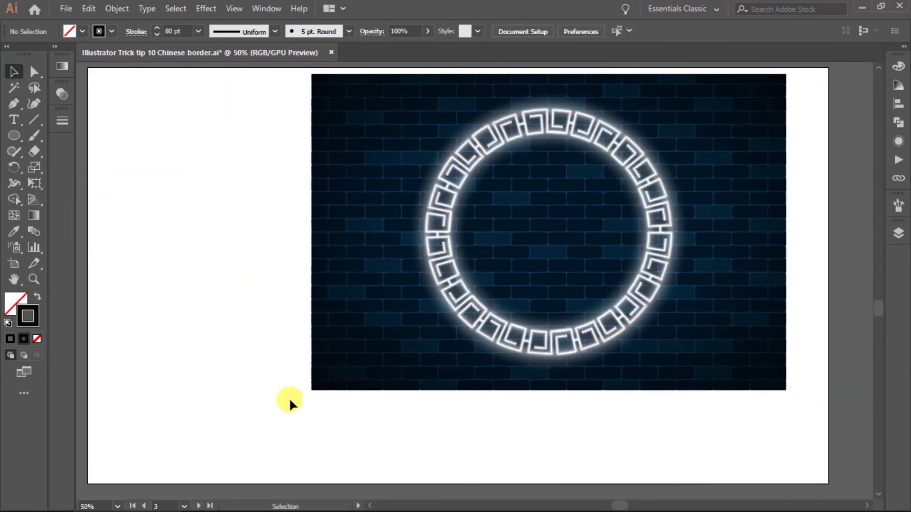
{"action": "left_click_drag", "start_coordinate": [286, 421], "coordinate": [822, 93]}
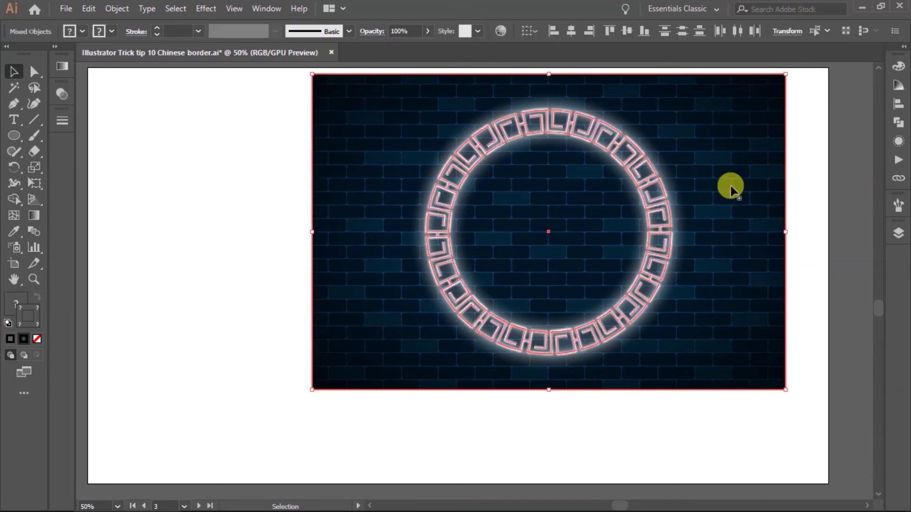
{"action": "left_click_drag", "start_coordinate": [312, 389], "coordinate": [171, 483]}
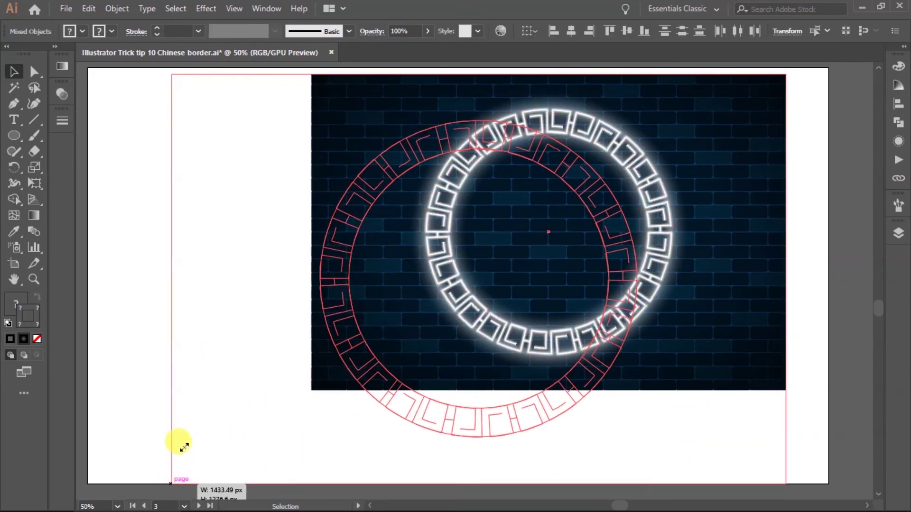
{"action": "left_click_drag", "start_coordinate": [479, 74], "coordinate": [469, 66]}
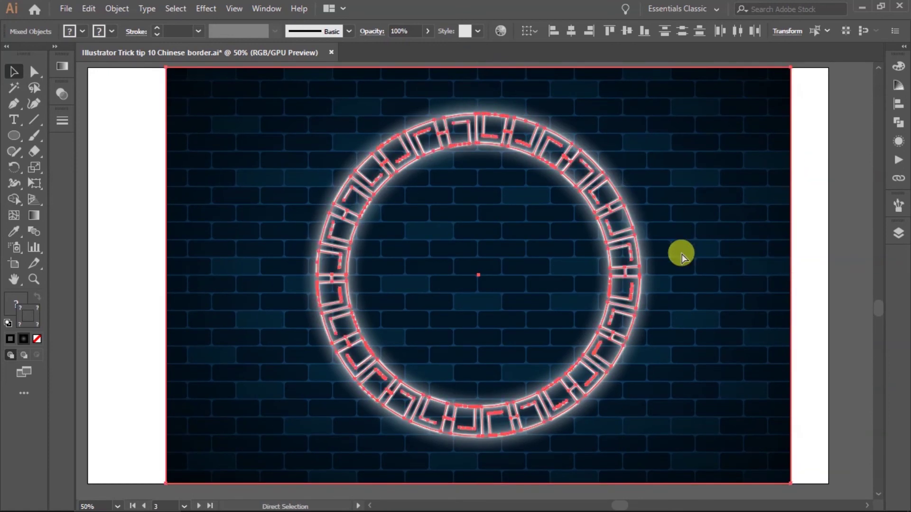
Step: Align the whole artwork to the artboard, centred horizontally and vertically
{"action": "left_click", "coordinate": [898, 104]}
{"action": "left_click", "coordinate": [867, 176]}
{"action": "left_click", "coordinate": [860, 218]}
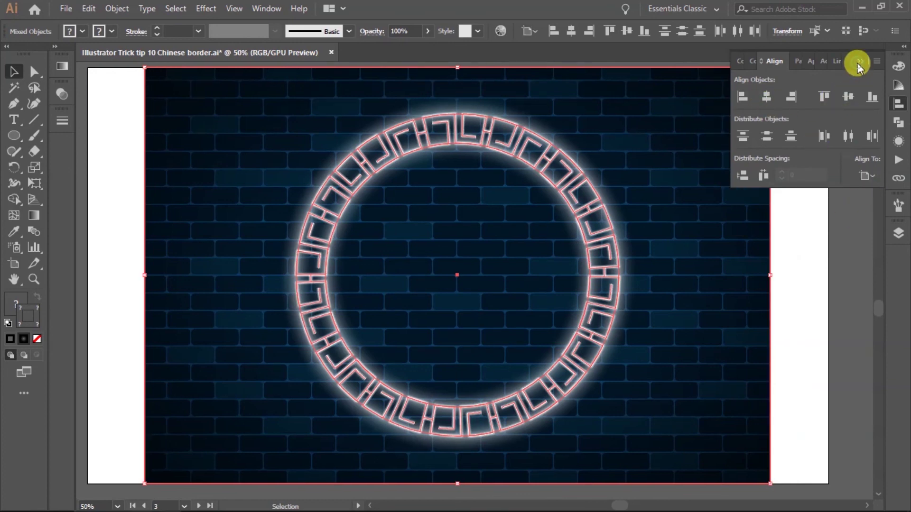
{"action": "left_click", "coordinate": [856, 62]}
{"action": "left_click", "coordinate": [839, 106]}
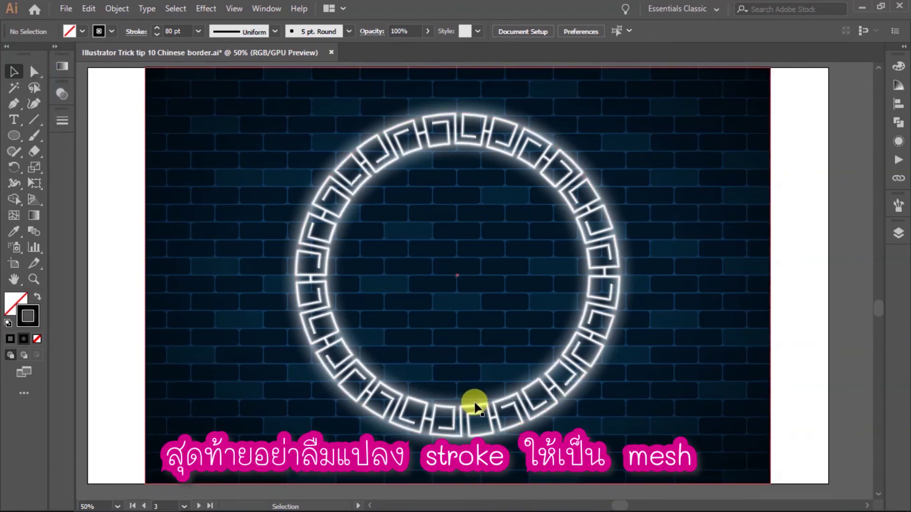
{"action": "left_click", "coordinate": [538, 375]}
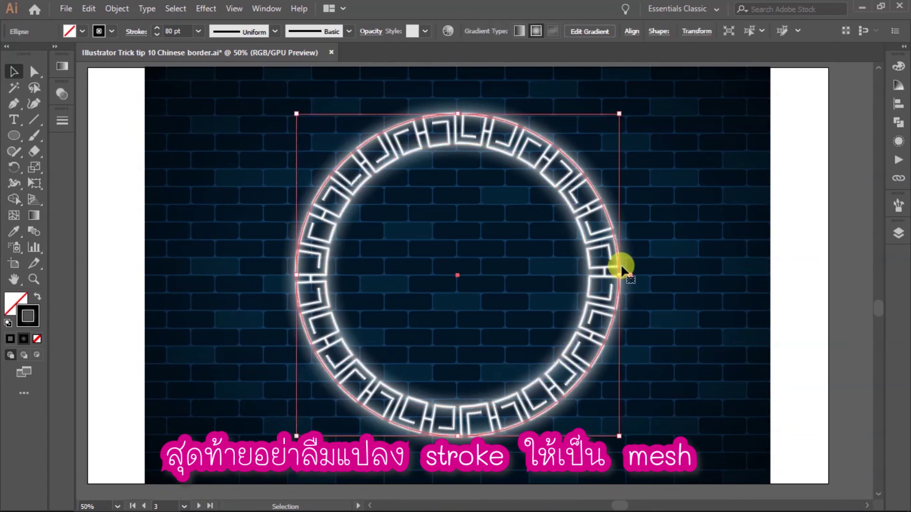
{"action": "left_click", "coordinate": [119, 10]}
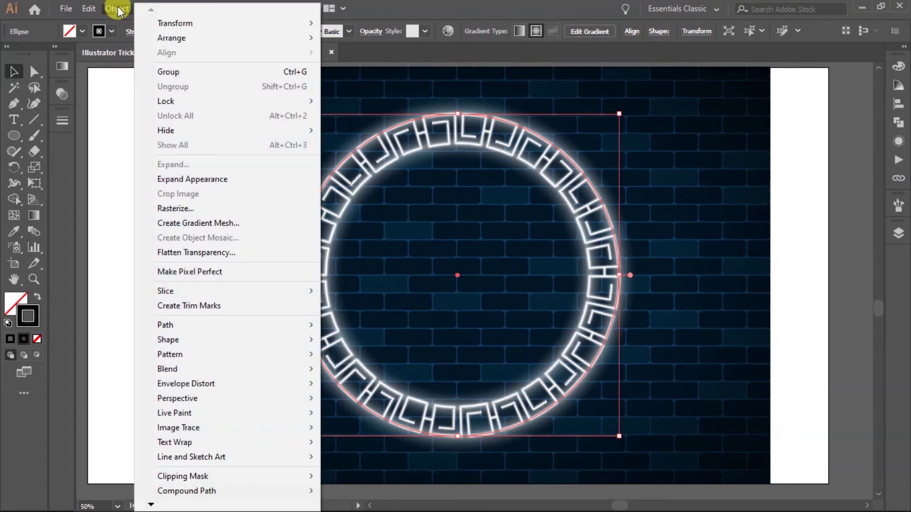
{"action": "left_click", "coordinate": [118, 10]}
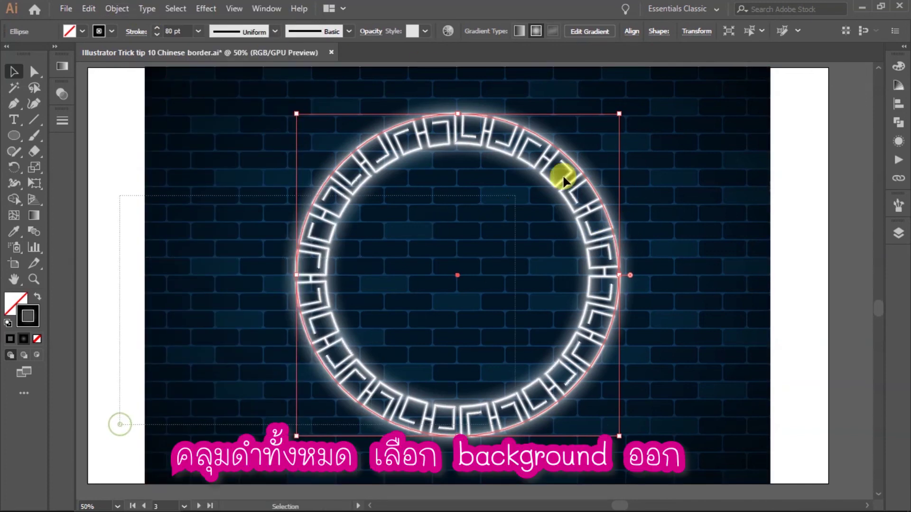
Step: Expand the appearance of the meander ring and both glow circles, leaving out the background, and group the resulting meshes
{"action": "key", "text": "ctrl+a"}
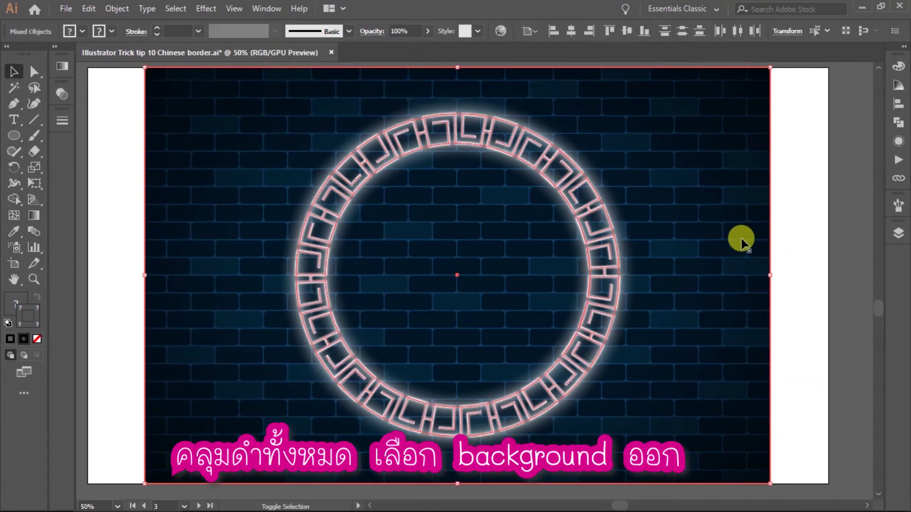
{"action": "left_click", "coordinate": [732, 153], "text": "shift"}
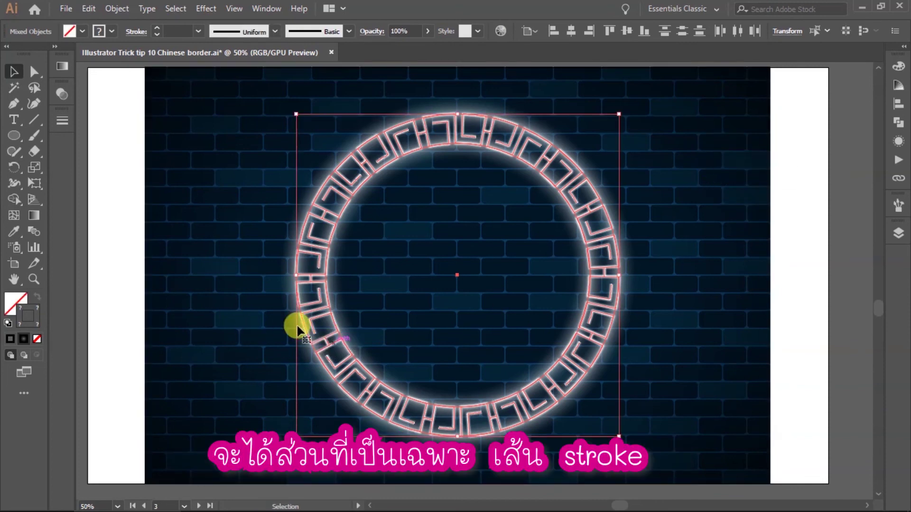
{"action": "scroll", "coordinate": [332, 294], "scroll_direction": "down", "scroll_amount": 1}
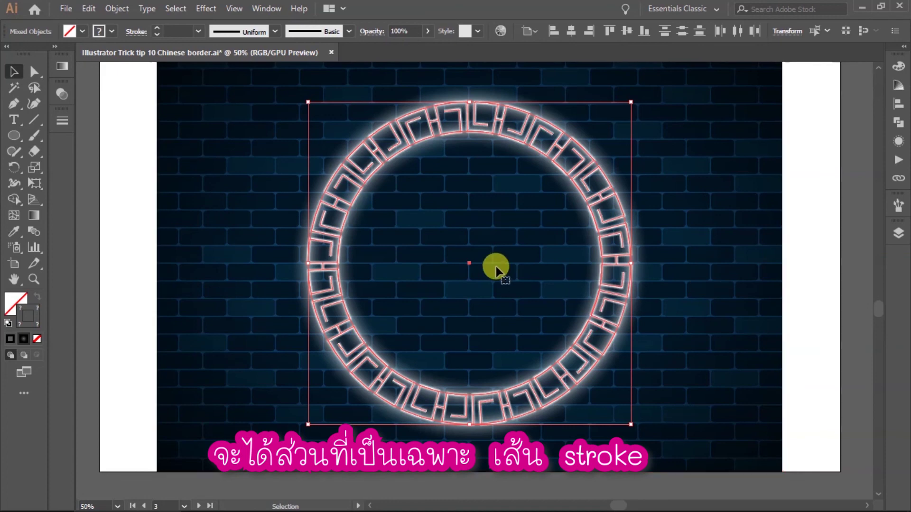
{"action": "left_click", "coordinate": [118, 11]}
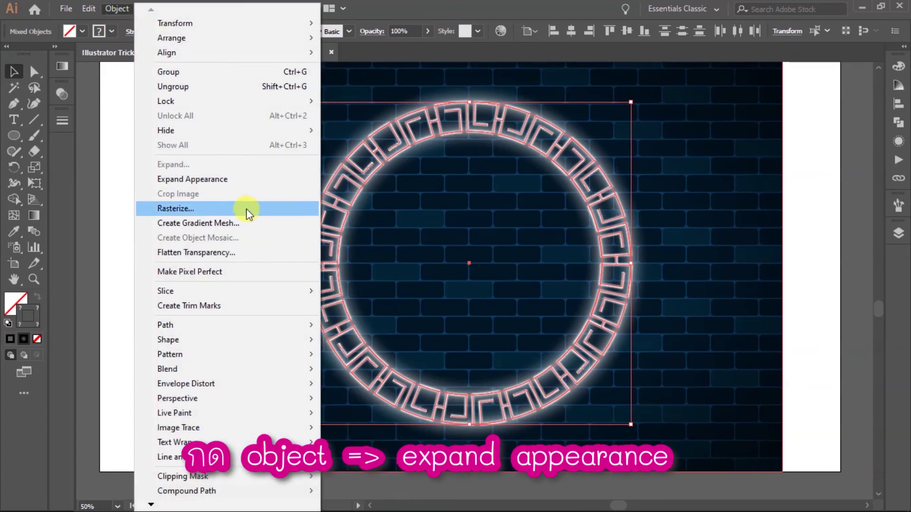
{"action": "left_click", "coordinate": [245, 178]}
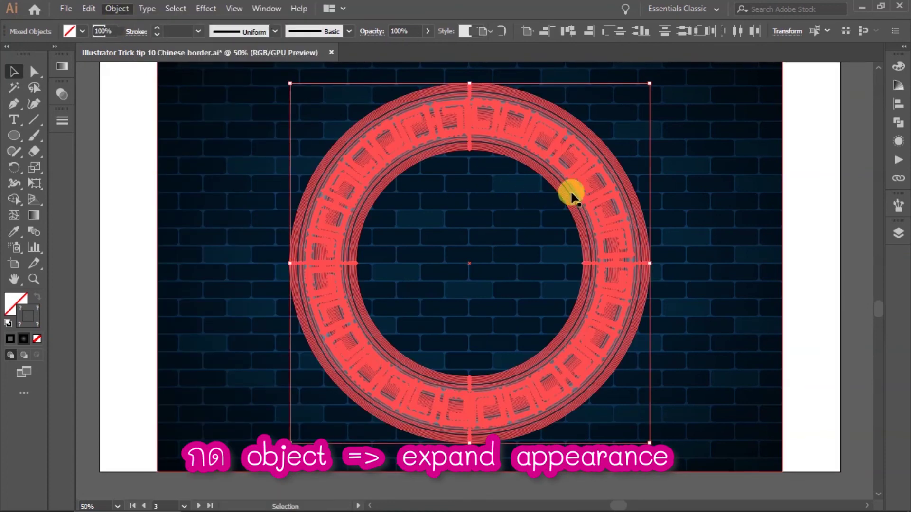
{"action": "scroll", "coordinate": [626, 238], "scroll_direction": "up", "scroll_amount": 3}
{"action": "scroll", "coordinate": [626, 236], "scroll_direction": "up", "scroll_amount": 2}
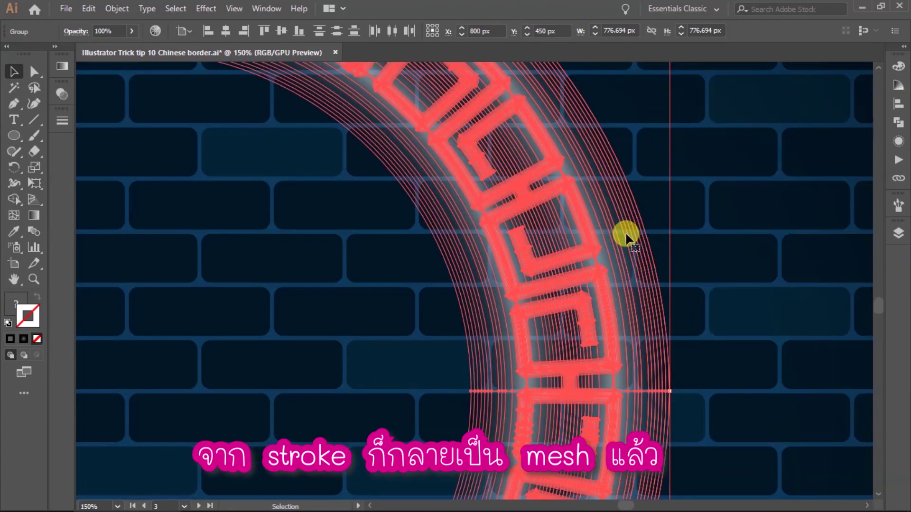
{"action": "scroll", "coordinate": [610, 183], "scroll_direction": "down", "scroll_amount": 2}
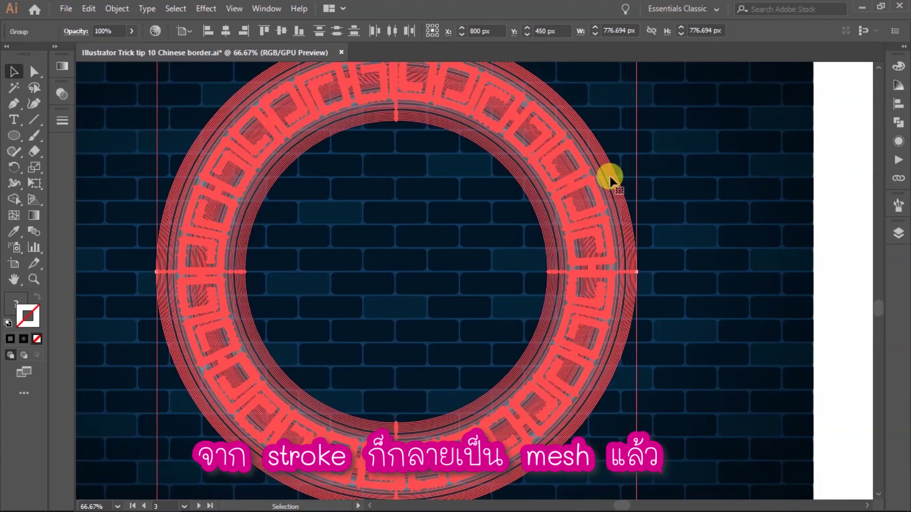
{"action": "key", "text": "ctrl+0"}
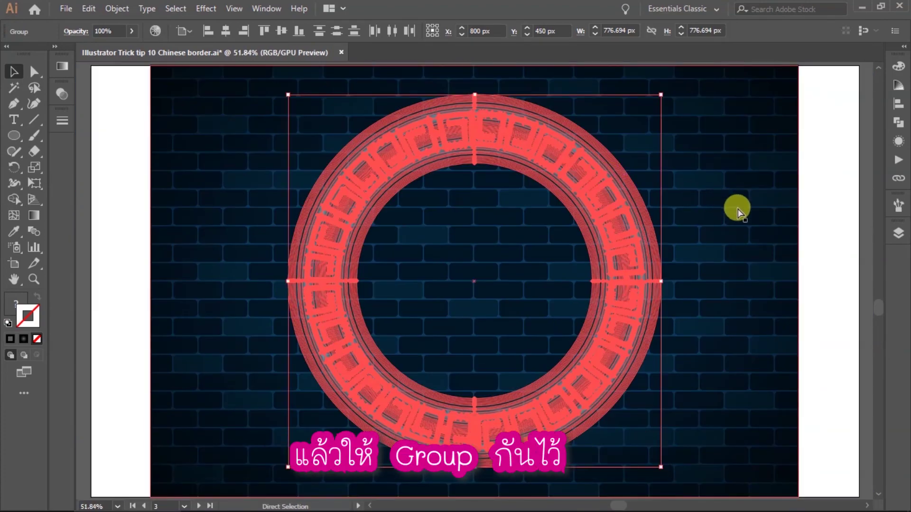
Step: Try moving the grouped neon ring to the side of the background, and undo the move
{"action": "left_click", "coordinate": [738, 208]}
{"action": "left_click", "coordinate": [830, 270]}
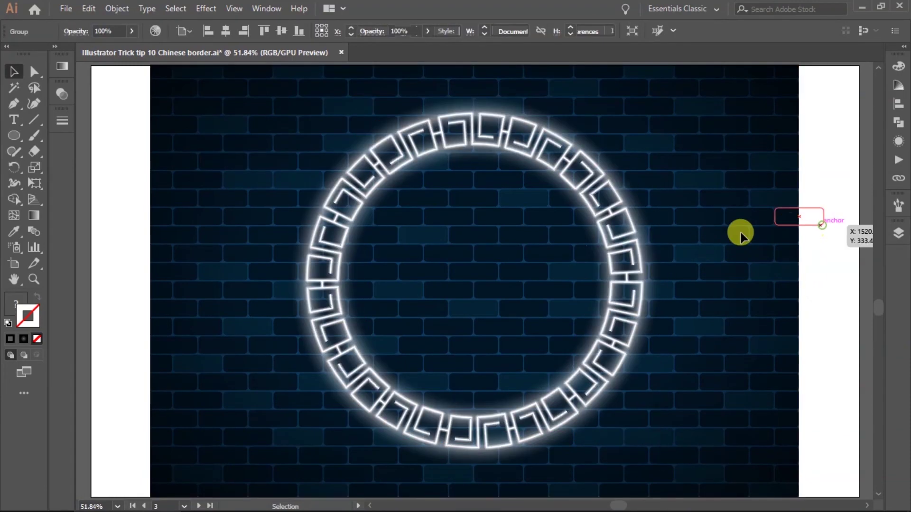
{"action": "left_click_drag", "start_coordinate": [634, 244], "coordinate": [830, 240]}
{"action": "key", "text": "ctrl+z"}
{"action": "left_click", "coordinate": [829, 240]}
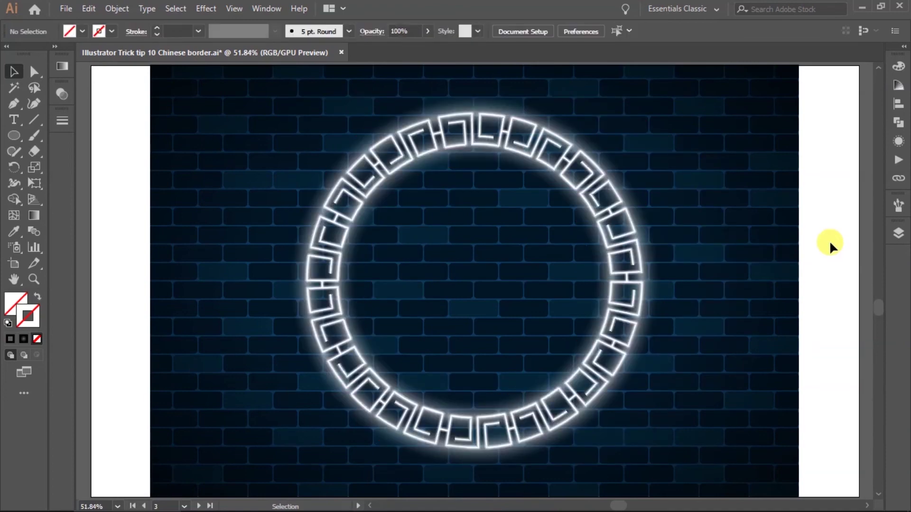